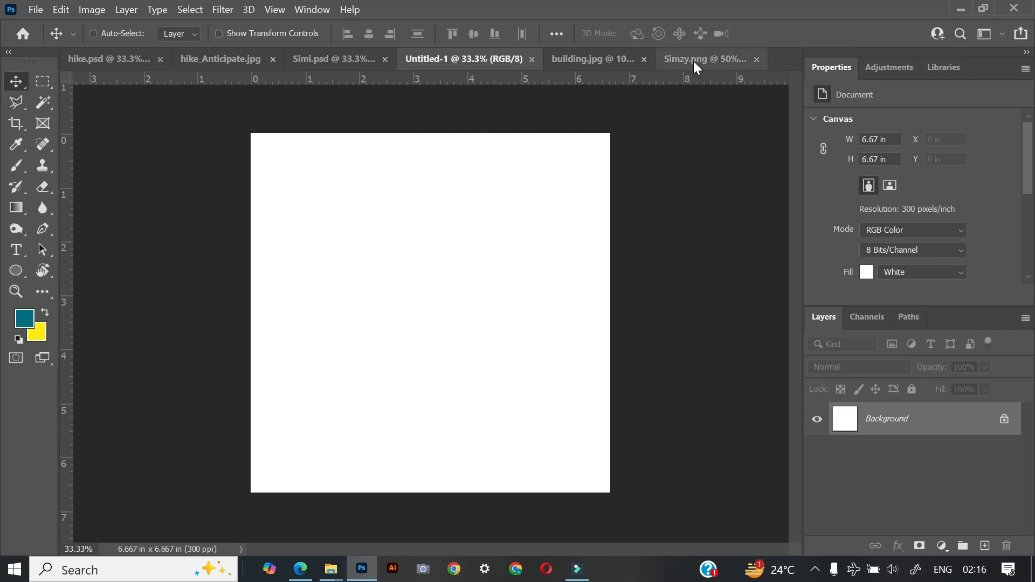
Step: Copy the woman from Simzy.png into Untitled-1 at the canvas's lower middle, about X 2.03 in, Y 3.65 in, and close the source file
{"action": "left_click_drag", "start_coordinate": [686, 59], "coordinate": [701, 119]}
{"action": "left_click_drag", "start_coordinate": [823, 234], "coordinate": [459, 407]}
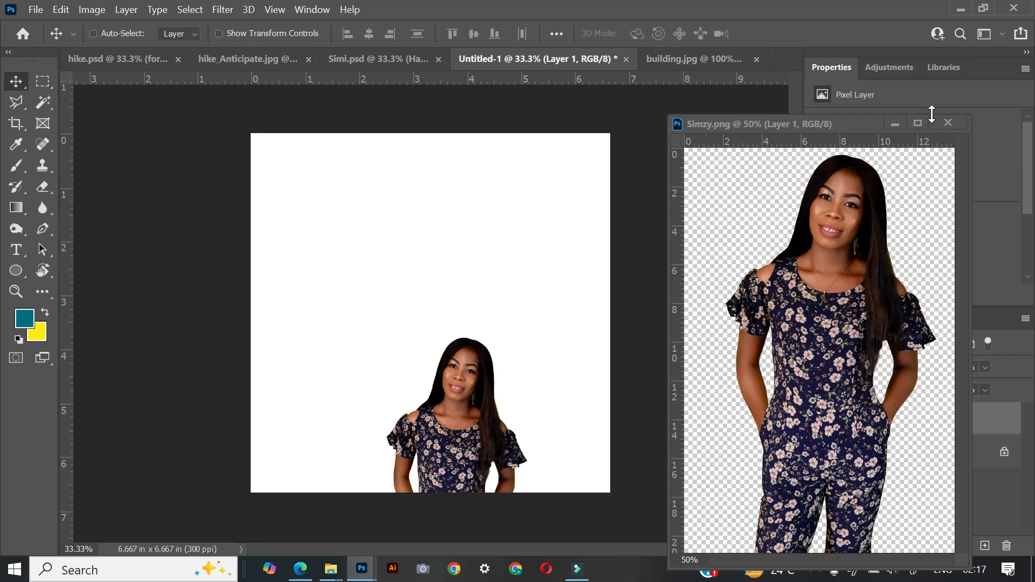
{"action": "left_click", "coordinate": [949, 125]}
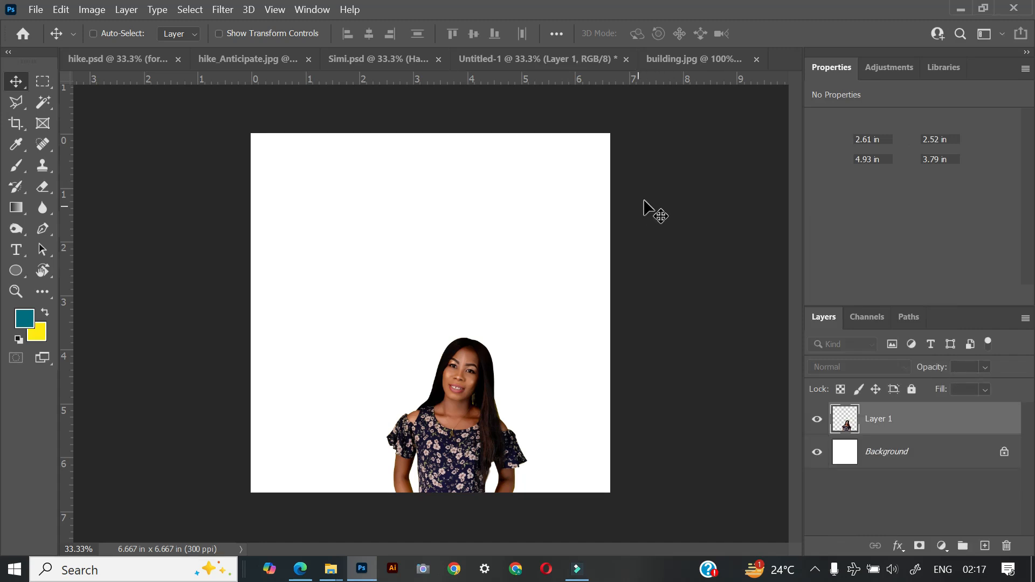
{"action": "left_click_drag", "start_coordinate": [443, 426], "coordinate": [421, 419]}
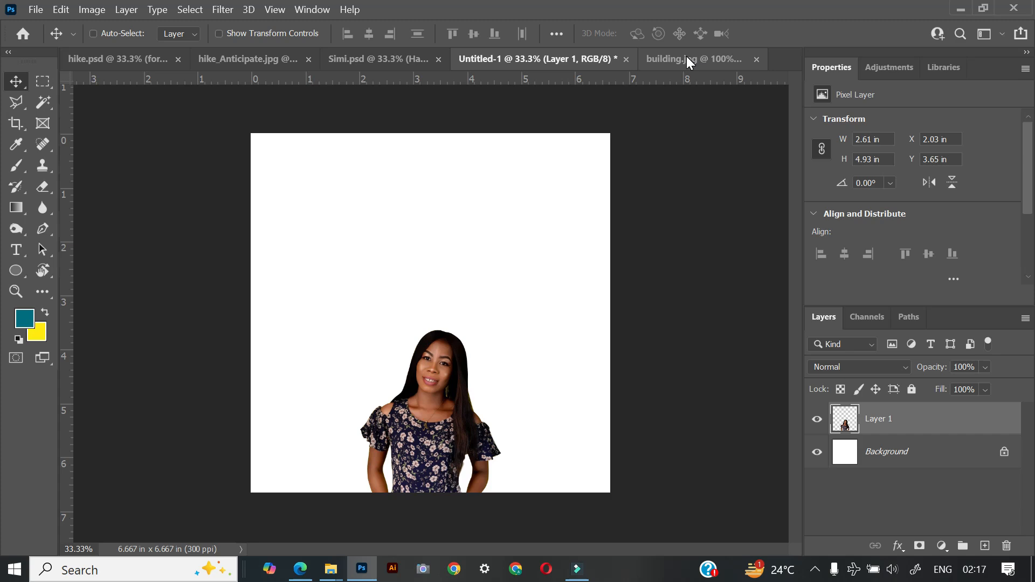
Step: Copy the building.jpg street photo into Untitled-1, close the source file, and move the photo's layer beneath the woman's layer
{"action": "left_click_drag", "start_coordinate": [686, 56], "coordinate": [697, 129]}
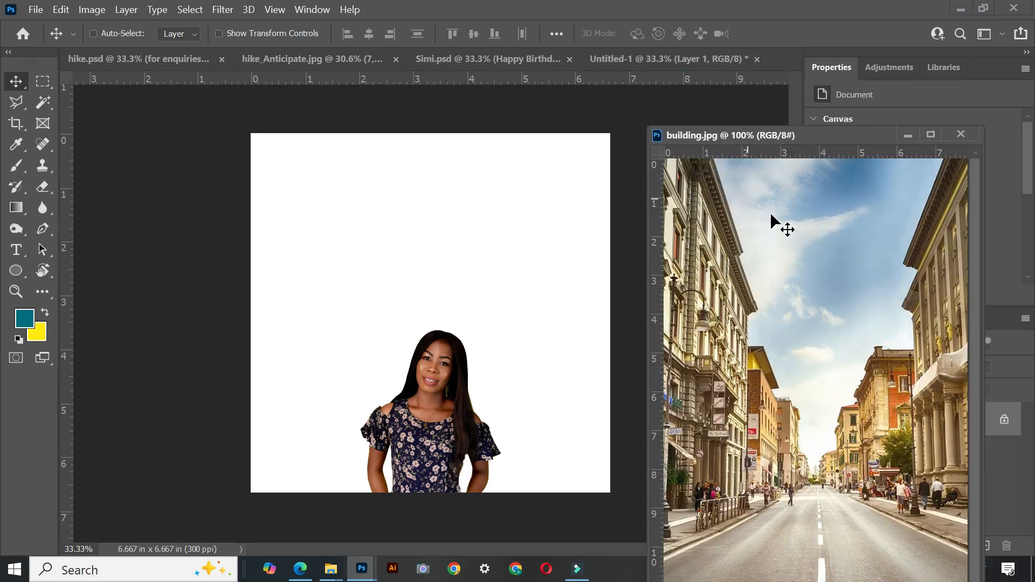
{"action": "left_click_drag", "start_coordinate": [854, 247], "coordinate": [507, 275]}
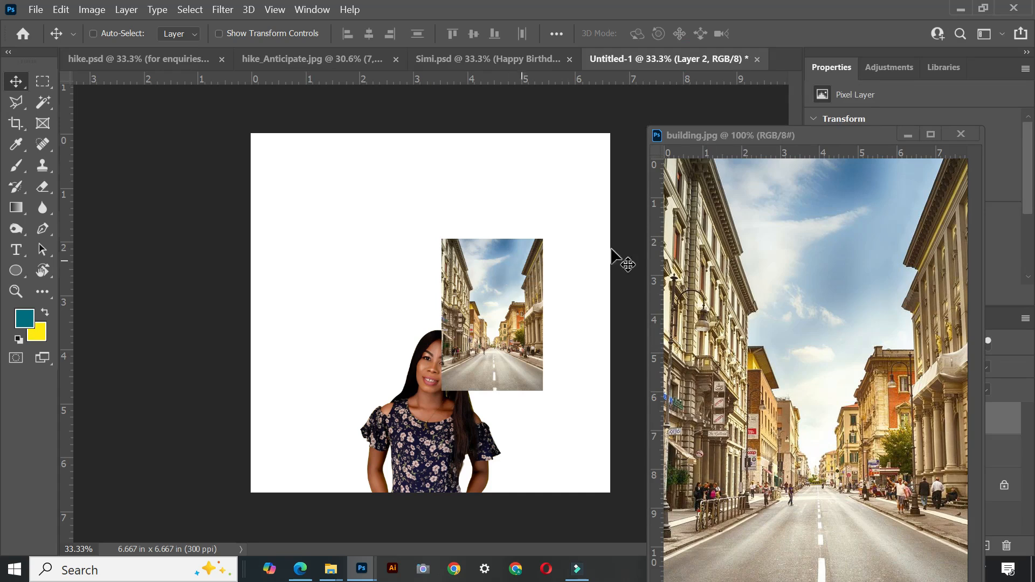
{"action": "left_click", "coordinate": [964, 135]}
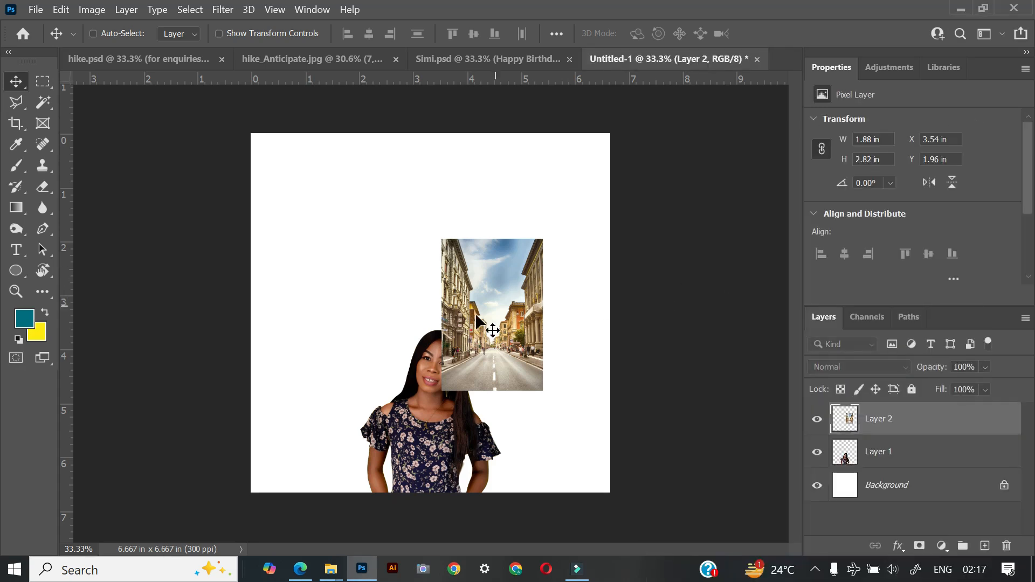
{"action": "left_click_drag", "start_coordinate": [476, 316], "coordinate": [394, 363]}
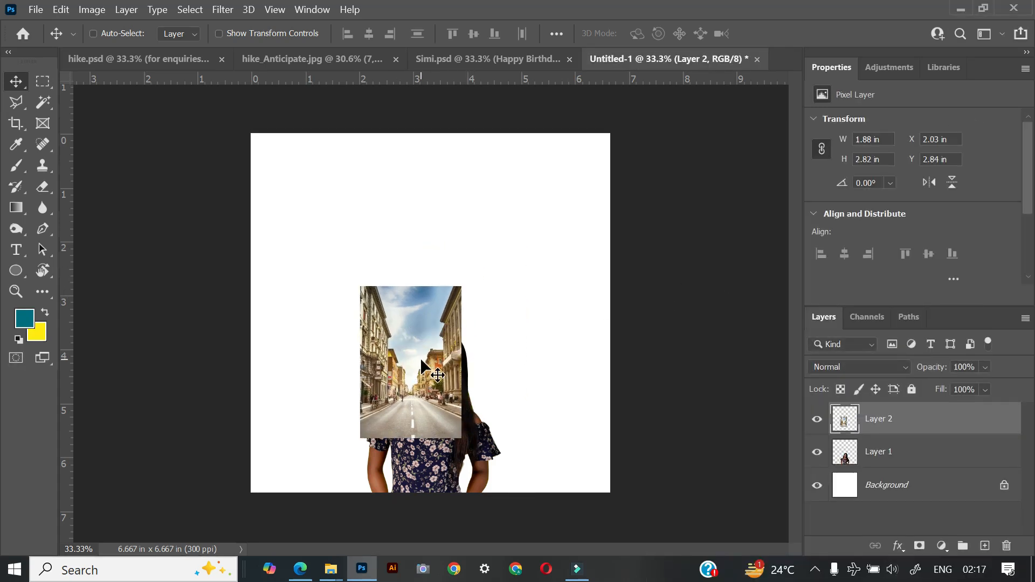
{"action": "left_click_drag", "start_coordinate": [920, 423], "coordinate": [929, 468]}
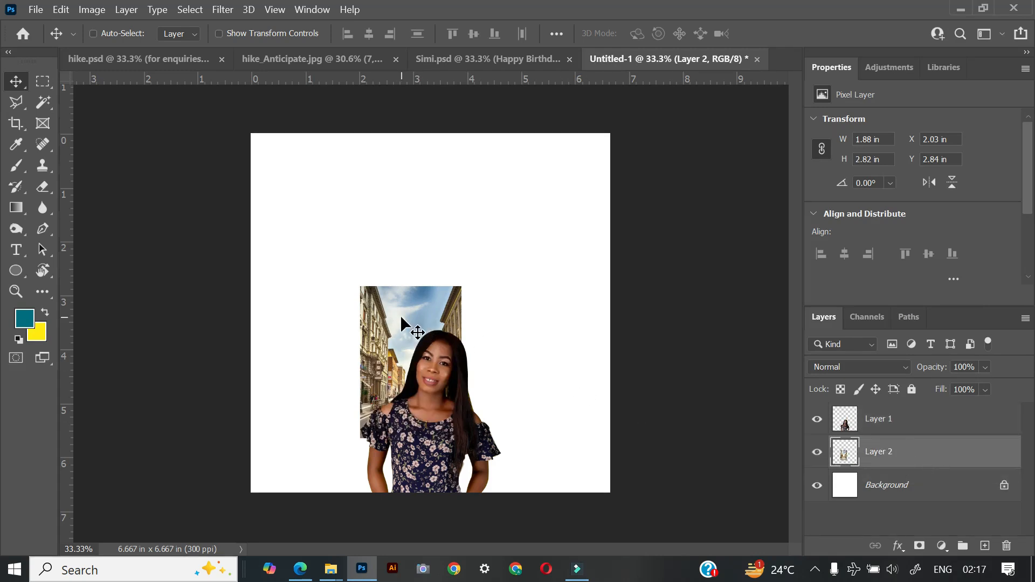
Step: Enable Auto-Select and enlarge the street photo proportionally to about 403%, centred so it covers the whole canvas
{"action": "left_click", "coordinate": [93, 33]}
{"action": "key", "text": "ctrl+t"}
{"action": "left_click_drag", "start_coordinate": [462, 282], "coordinate": [671, 129]}
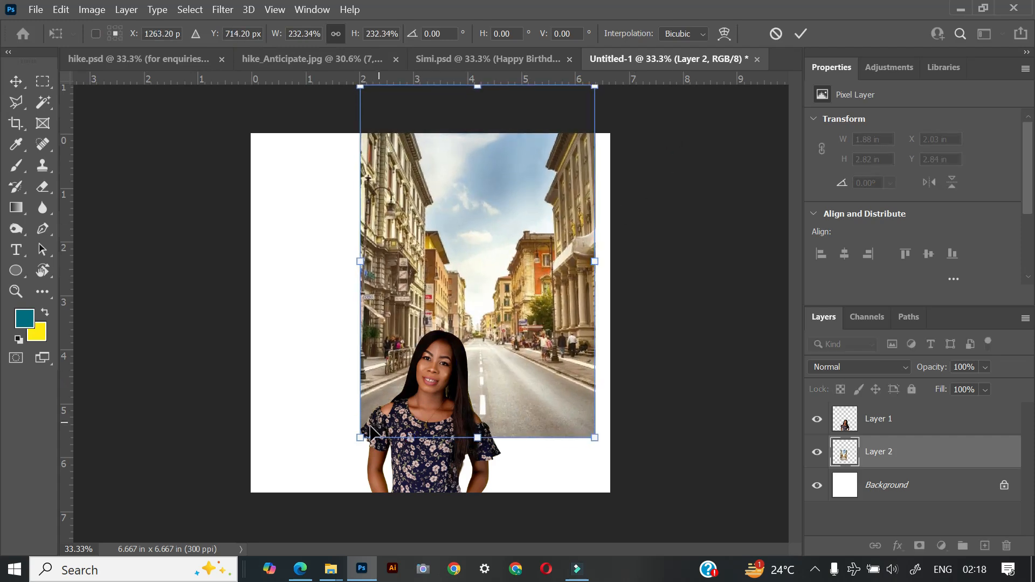
{"action": "left_click_drag", "start_coordinate": [360, 437], "coordinate": [201, 570]}
{"action": "scroll", "coordinate": [378, 330], "scroll_direction": "down", "scroll_amount": 1}
{"action": "scroll", "coordinate": [377, 329], "scroll_direction": "down", "scroll_amount": 1}
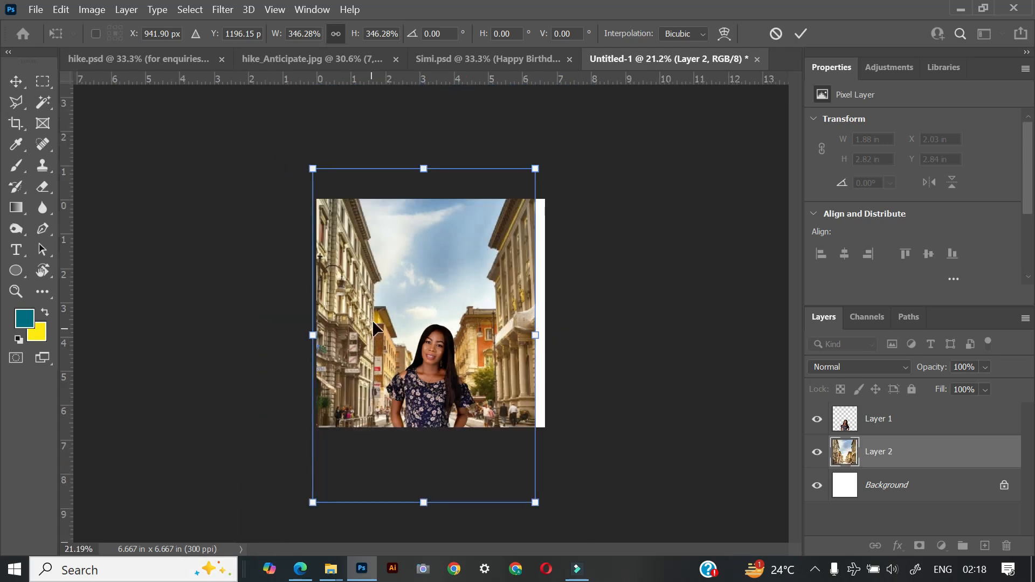
{"action": "left_click_drag", "start_coordinate": [532, 168], "coordinate": [609, 141]}
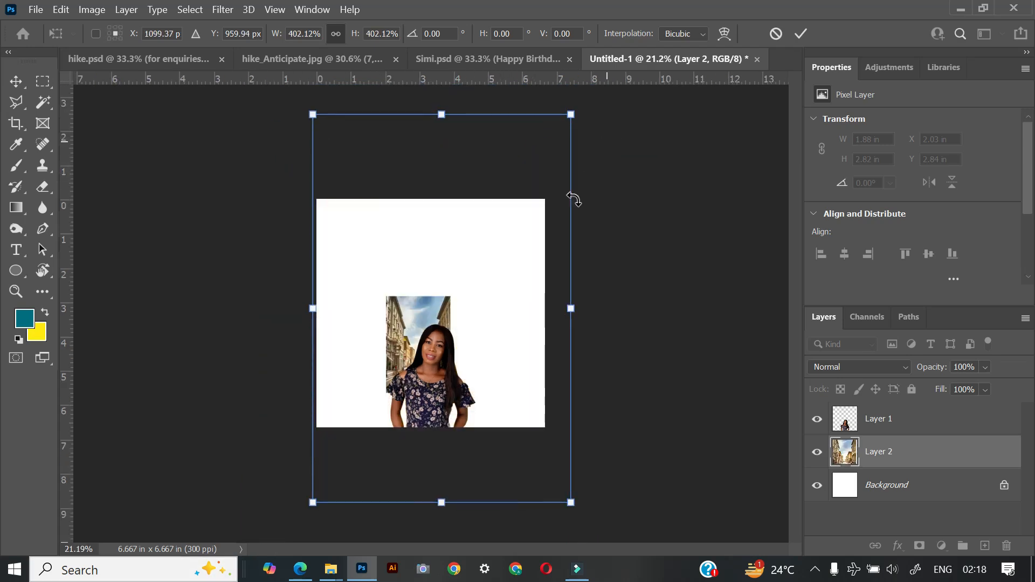
{"action": "mouse_move", "coordinate": [501, 224]}
{"action": "left_mouse_down"}
{"action": "mouse_move", "coordinate": [481, 249]}
{"action": "mouse_move", "coordinate": [488, 227]}
{"action": "left_mouse_up"}
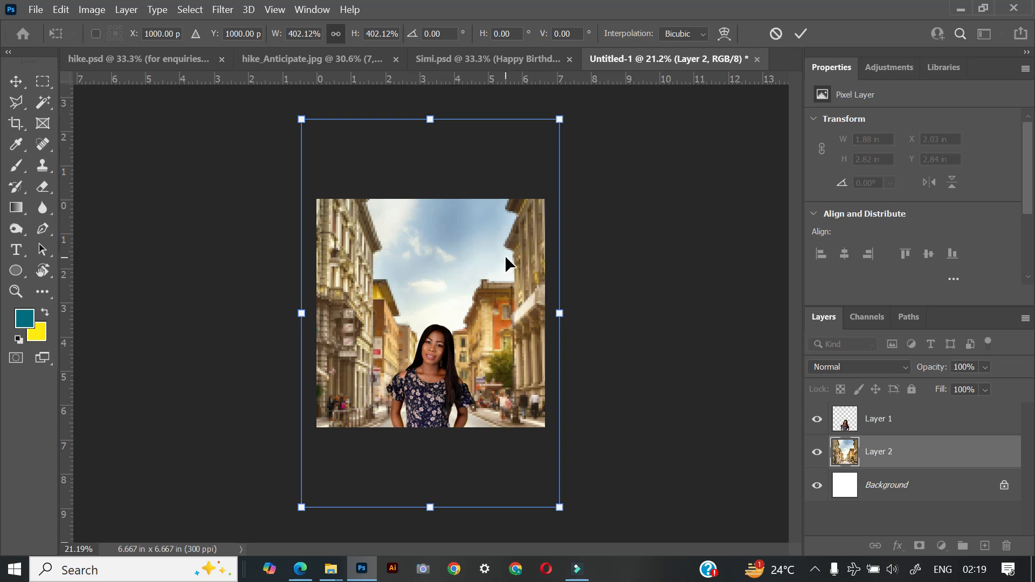
{"action": "scroll", "coordinate": [503, 241], "scroll_direction": "down", "scroll_amount": 2}
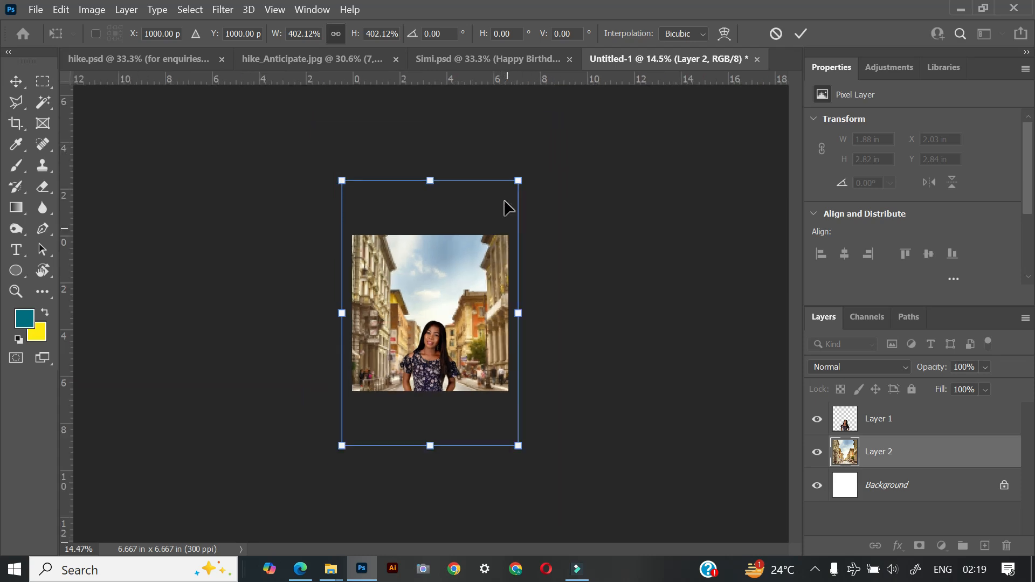
{"action": "left_click_drag", "start_coordinate": [519, 182], "coordinate": [520, 180]}
{"action": "key", "text": "Return"}
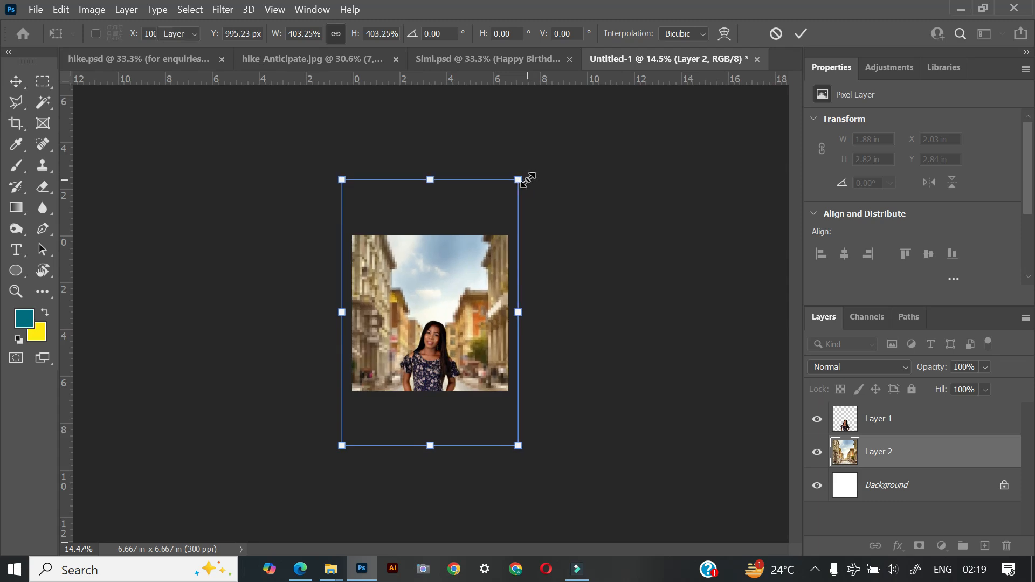
{"action": "scroll", "coordinate": [446, 238], "scroll_direction": "up", "scroll_amount": 1}
{"action": "scroll", "coordinate": [446, 237], "scroll_direction": "up", "scroll_amount": 3}
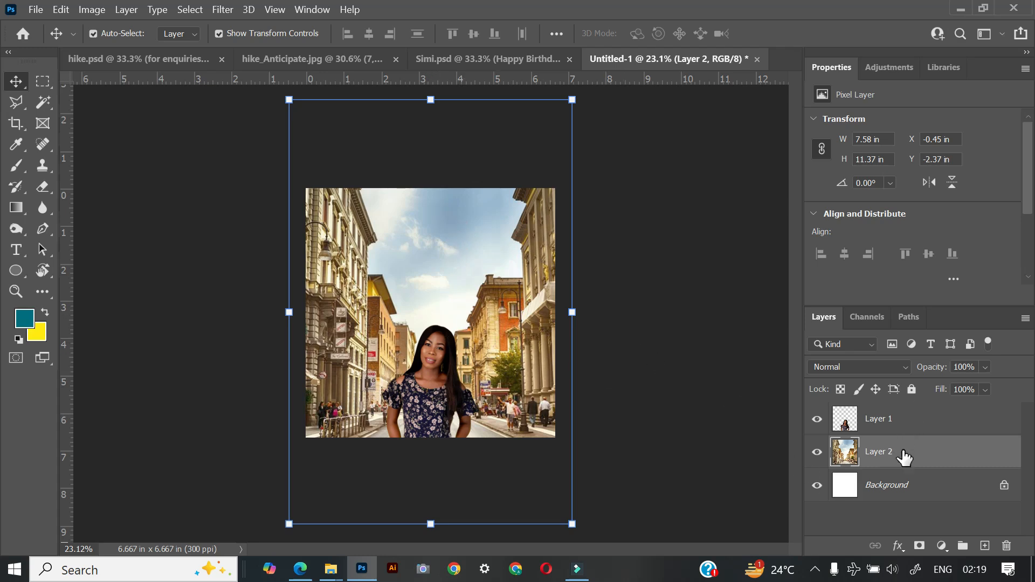
Step: Duplicate the street photo layer, and lock and hide the original Layer 2
{"action": "key", "text": "ctrl"}
{"action": "key", "text": "ctrl+j"}
{"action": "left_click", "coordinate": [904, 493]}
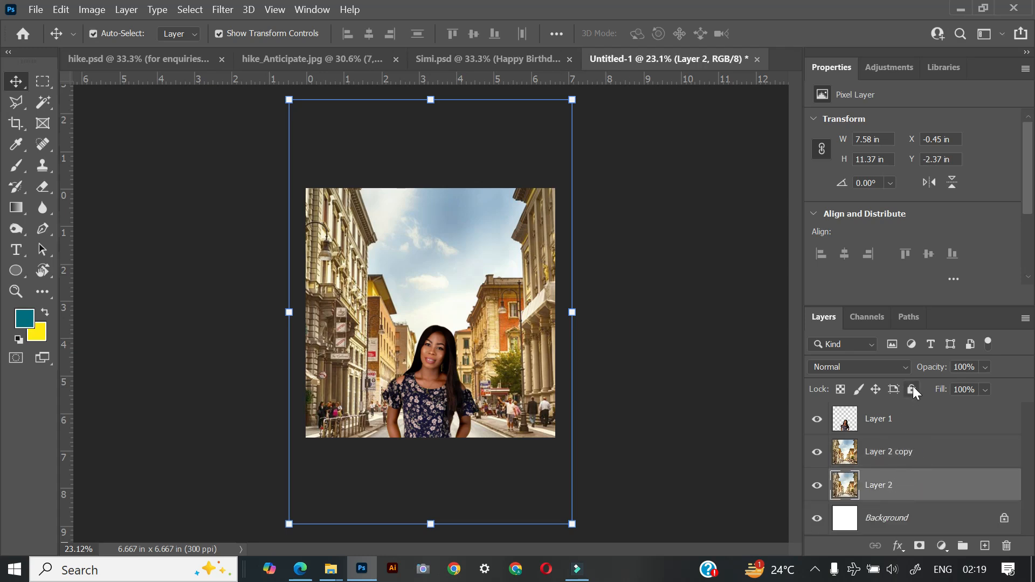
{"action": "left_click", "coordinate": [911, 389]}
{"action": "left_click", "coordinate": [817, 485]}
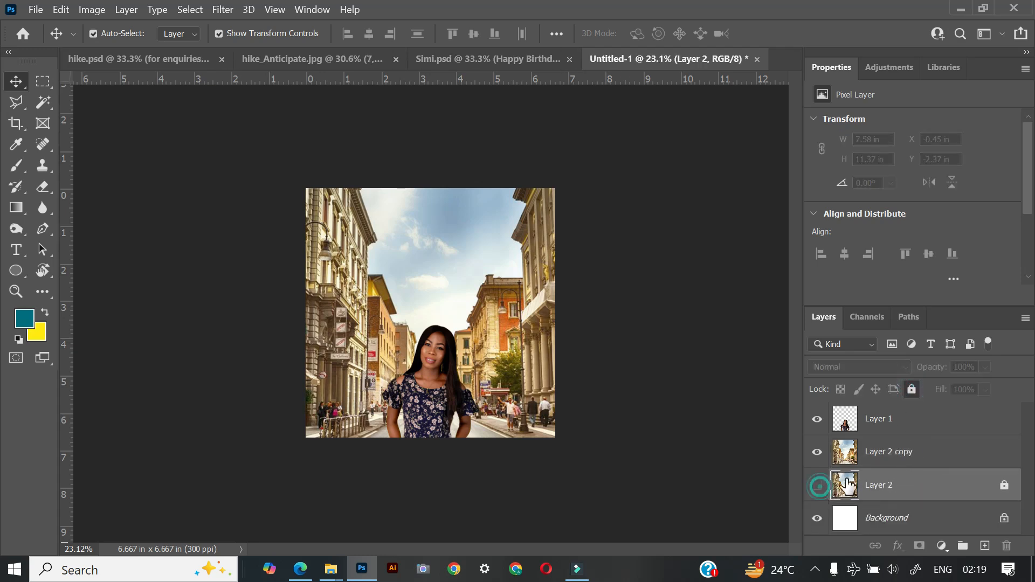
Step: Convert the duplicated street photo layer, Layer 2 copy, to a smart object
{"action": "left_click", "coordinate": [927, 452]}
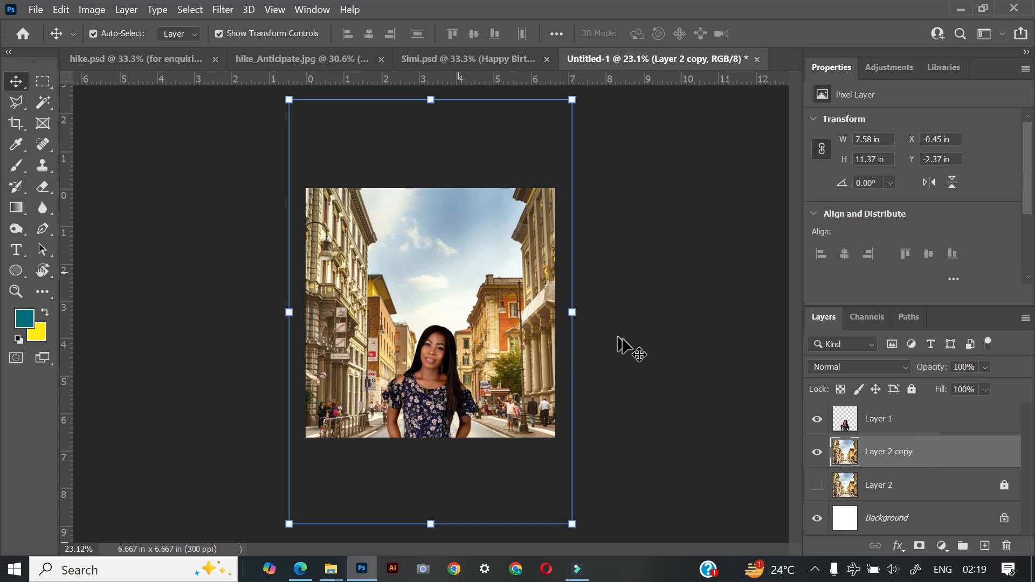
{"action": "right_click", "coordinate": [937, 461]}
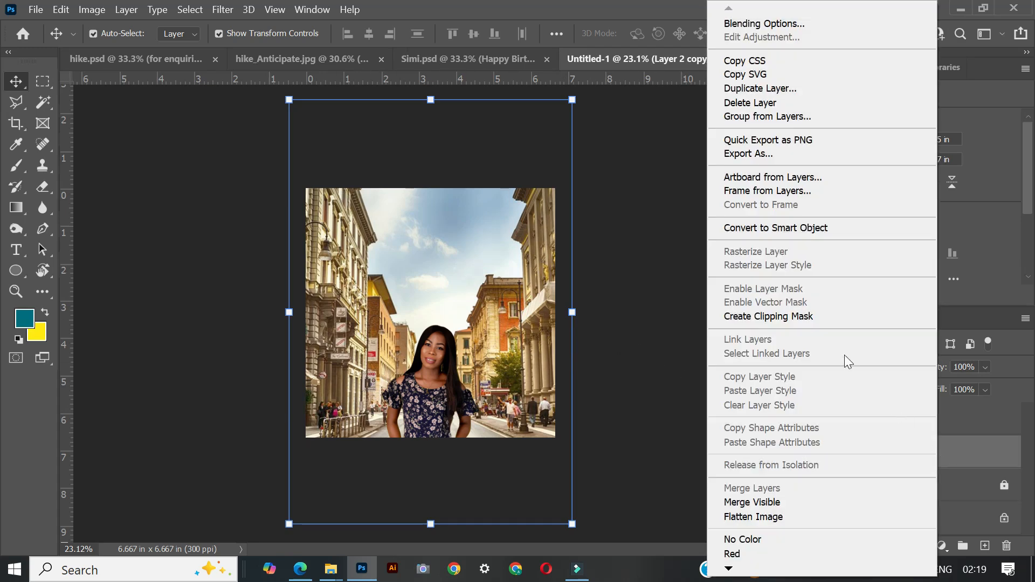
{"action": "left_click", "coordinate": [776, 227]}
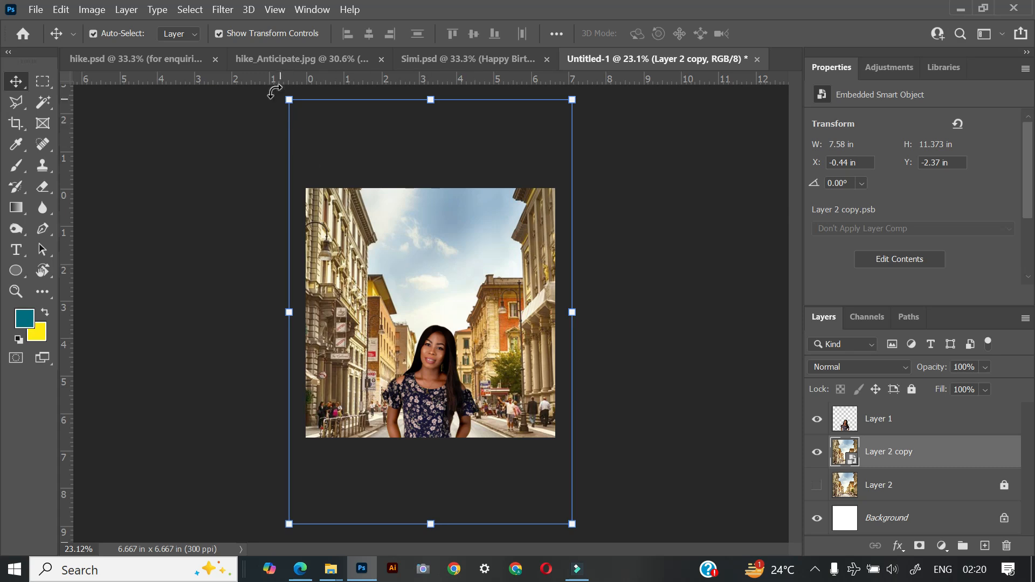
Step: Apply a Gaussian Blur with a 14.3 pixel radius to Layer 2 copy, collapse its smart filters, and lock the layer
{"action": "left_click", "coordinate": [222, 9]}
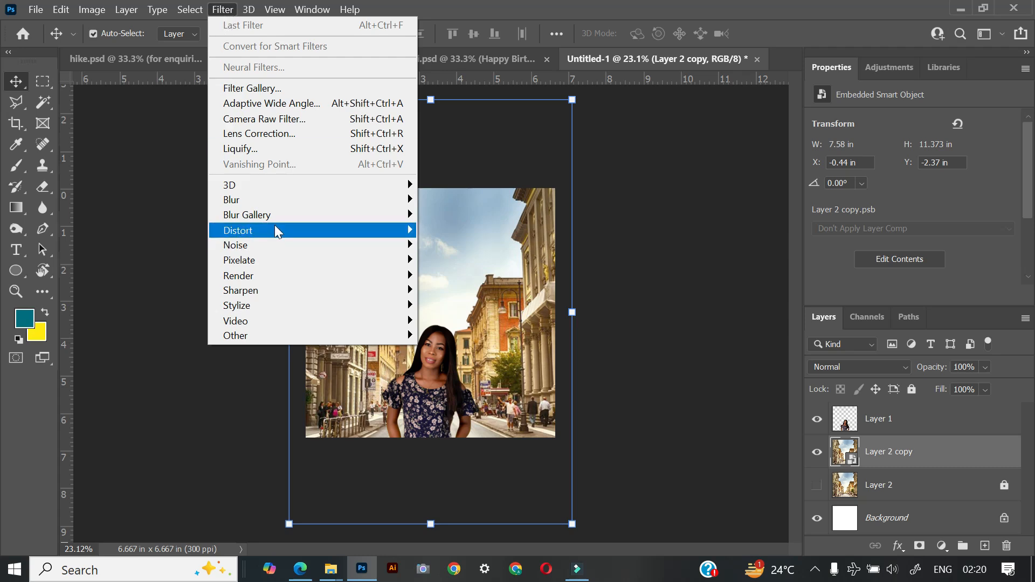
{"action": "mouse_move", "coordinate": [300, 209]}
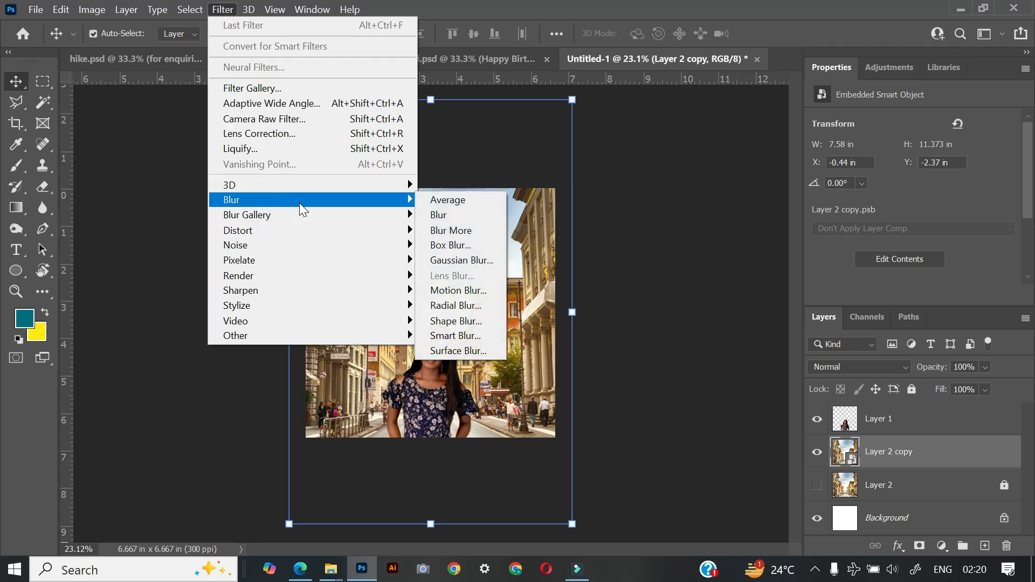
{"action": "left_click", "coordinate": [460, 261]}
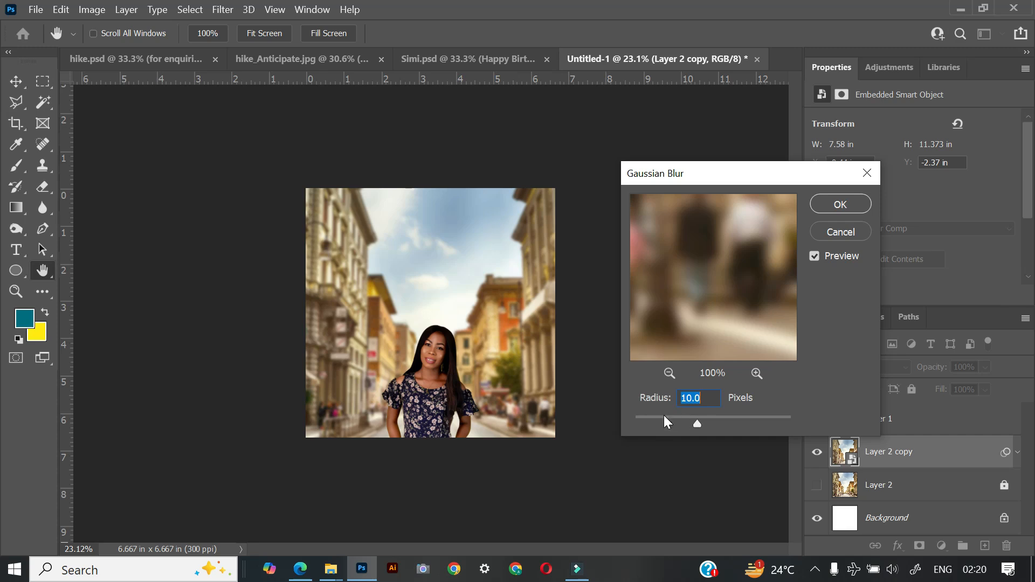
{"action": "left_click", "coordinate": [700, 424]}
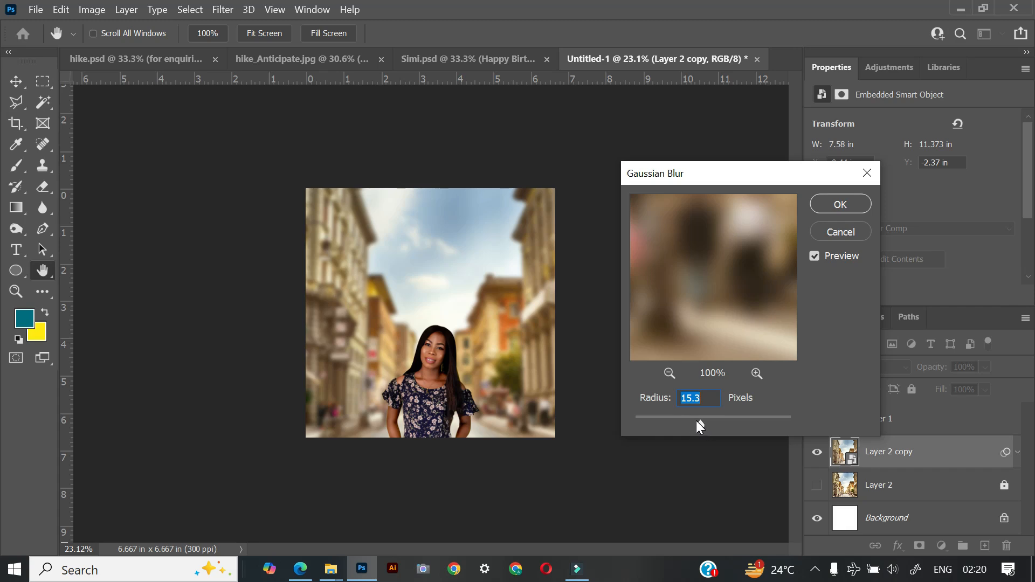
{"action": "left_click_drag", "start_coordinate": [699, 420], "coordinate": [700, 421]}
{"action": "left_click", "coordinate": [691, 398]}
{"action": "key", "text": "BackSpace"}
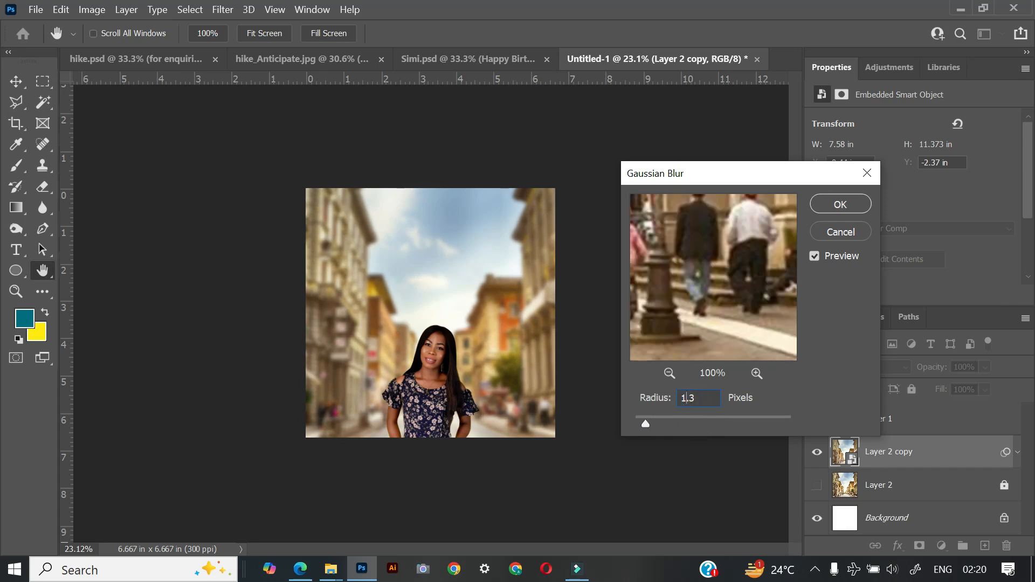
{"action": "type", "text": "3"}
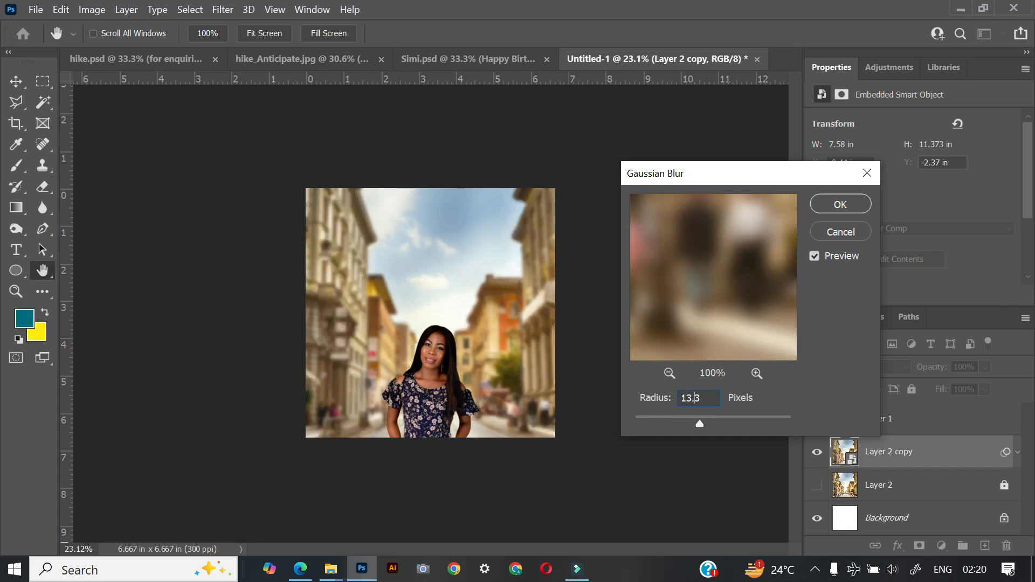
{"action": "key", "text": "BackSpace"}
{"action": "type", "text": "4"}
{"action": "key", "text": "Return"}
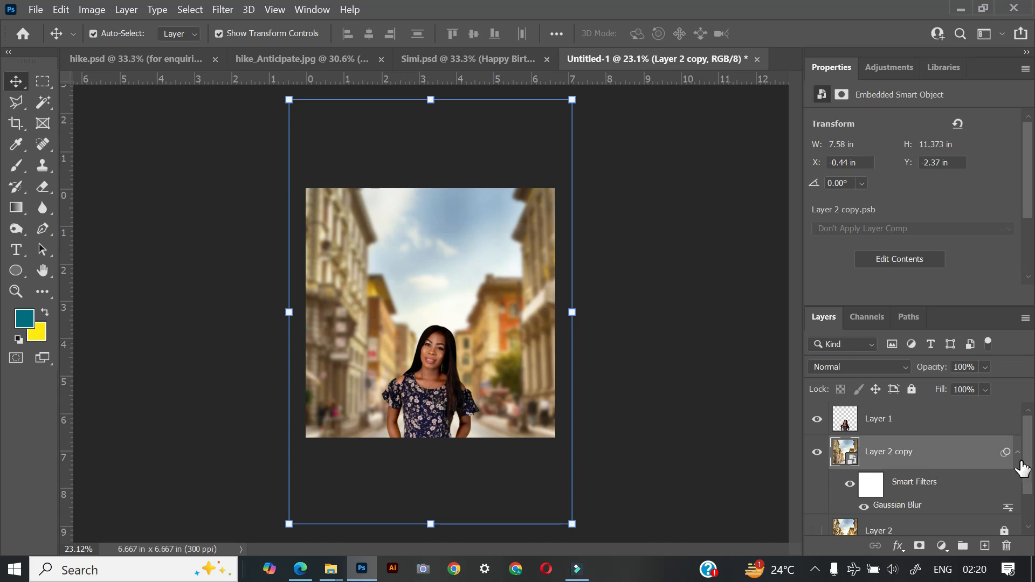
{"action": "left_click", "coordinate": [1017, 451]}
{"action": "left_click", "coordinate": [911, 389]}
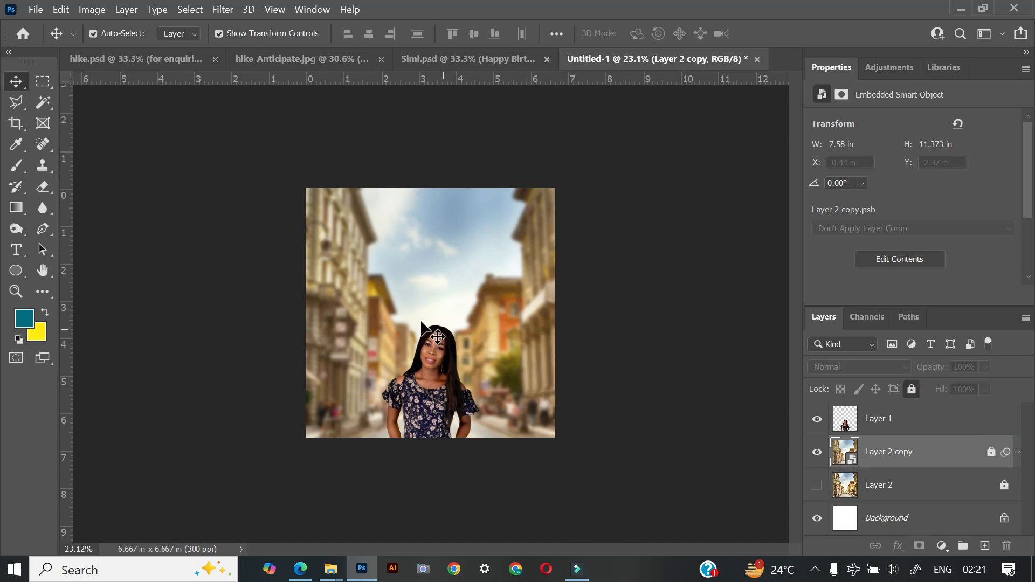
Step: Enlarge the woman to about 3.93 by 7.4 in and centre her horizontally with her head just above mid-canvas
{"action": "left_click", "coordinate": [439, 402]}
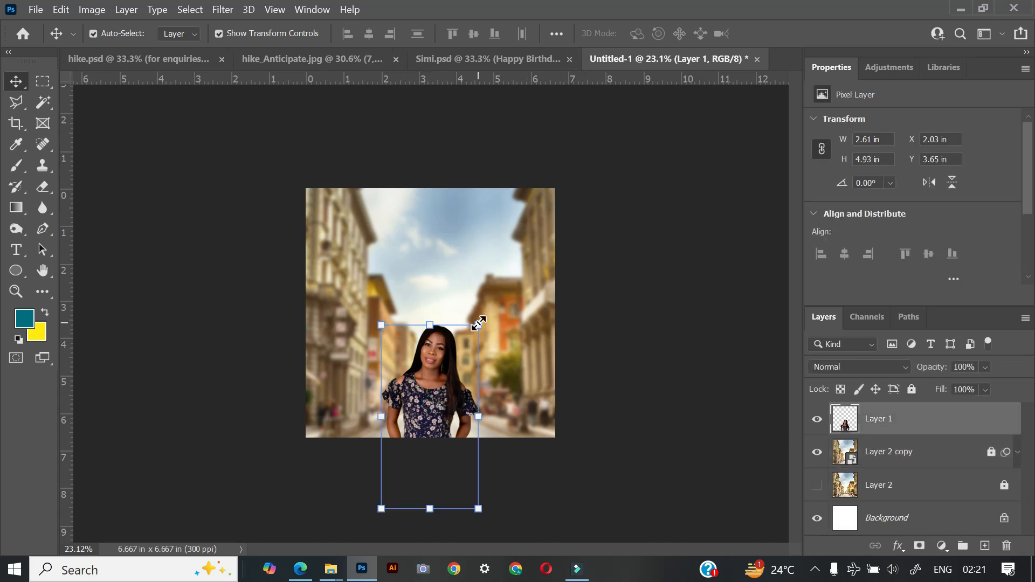
{"action": "left_click_drag", "start_coordinate": [478, 325], "coordinate": [473, 400]}
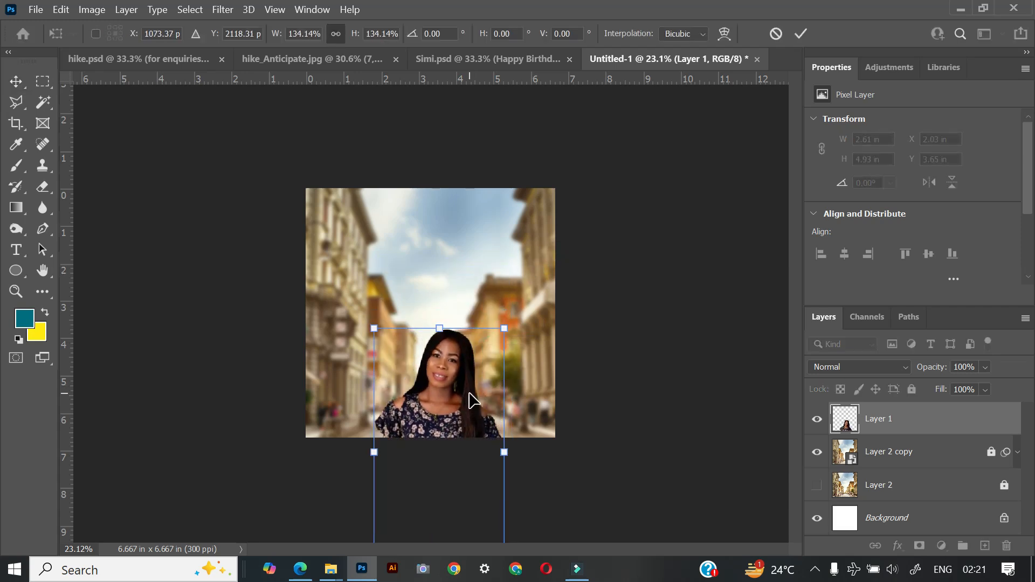
{"action": "left_click_drag", "start_coordinate": [377, 327], "coordinate": [373, 299]}
{"action": "left_click_drag", "start_coordinate": [420, 410], "coordinate": [438, 335]}
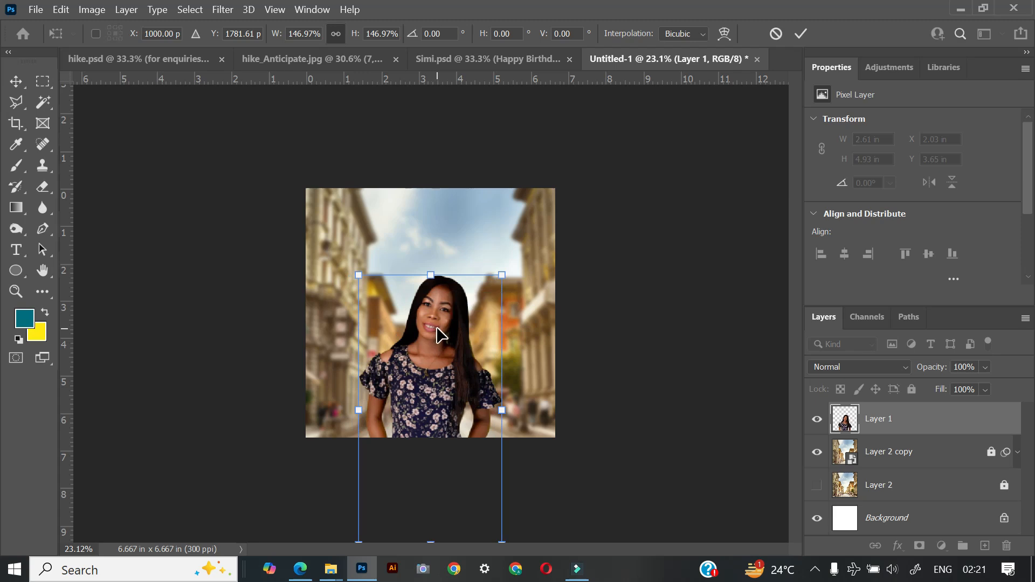
{"action": "left_click_drag", "start_coordinate": [502, 274], "coordinate": [504, 272]}
{"action": "mouse_move", "coordinate": [467, 362]}
{"action": "left_mouse_down"}
{"action": "mouse_move", "coordinate": [462, 350]}
{"action": "mouse_move", "coordinate": [466, 369]}
{"action": "left_mouse_up"}
{"action": "left_click", "coordinate": [680, 353]}
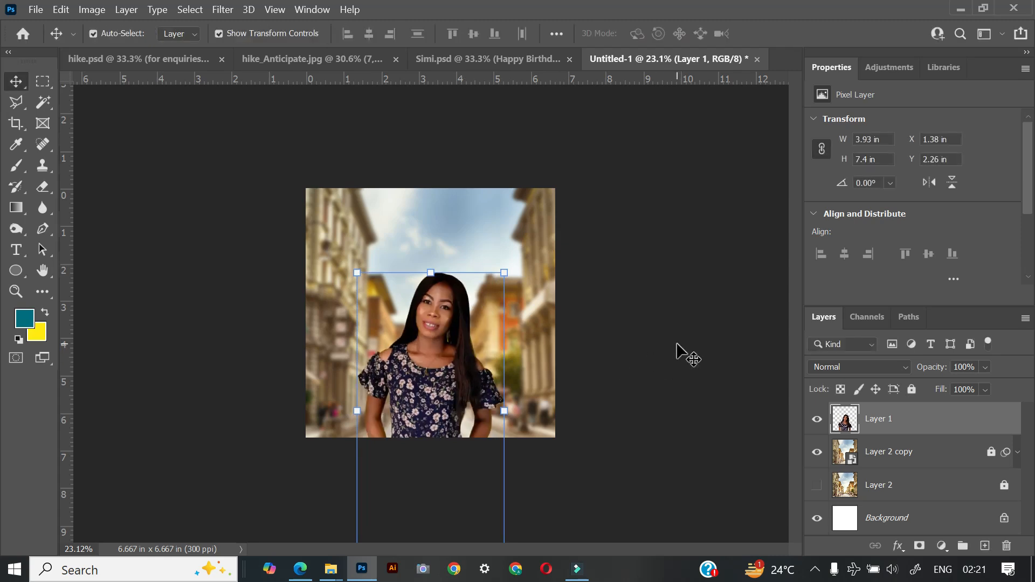
{"action": "left_click", "coordinate": [676, 347]}
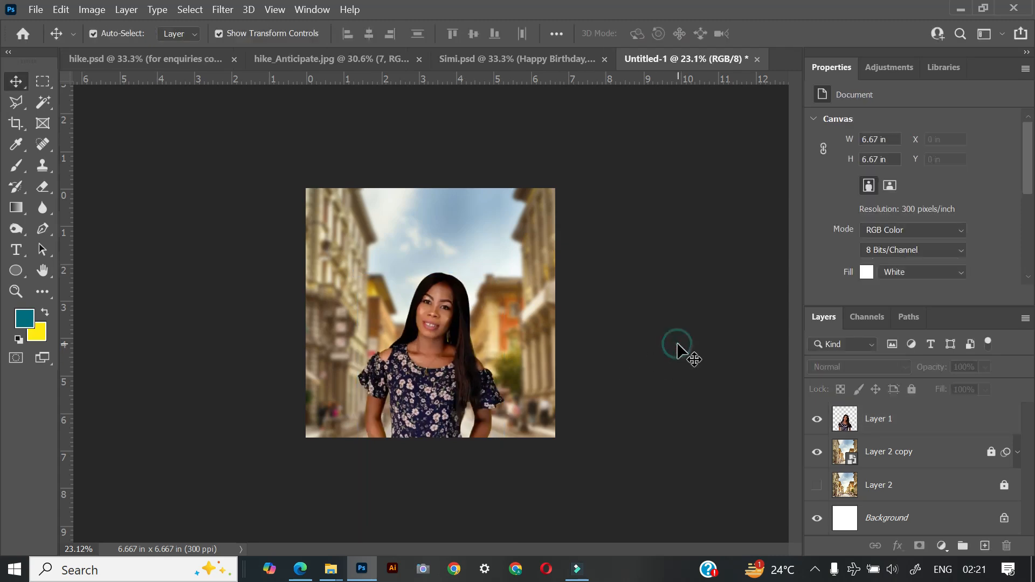
Step: Add a Vibrance adjustment above the woman's layer, Layer 1, and clip it so that it affects only her
{"action": "left_click", "coordinate": [425, 383]}
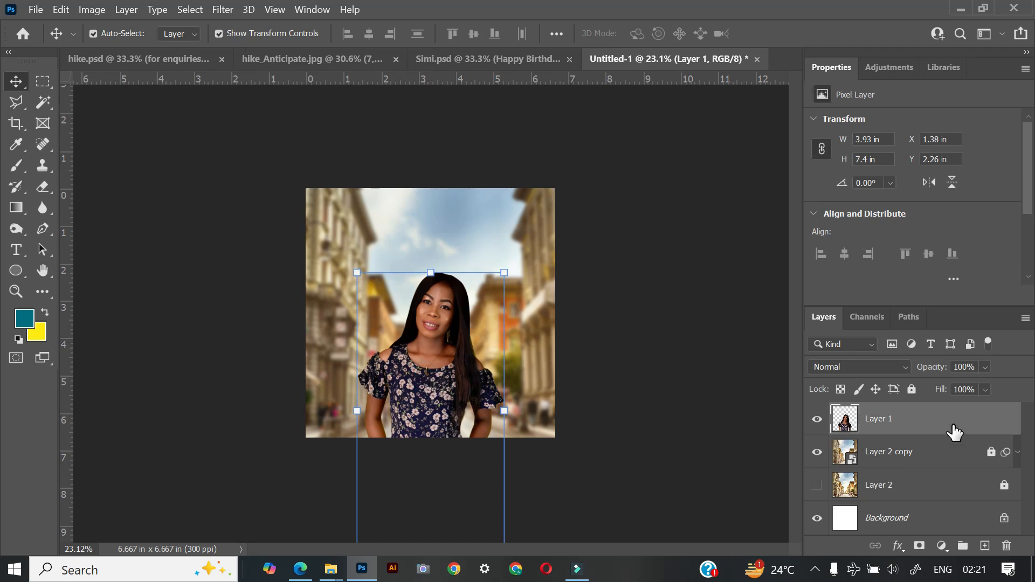
{"action": "left_click", "coordinate": [941, 546]}
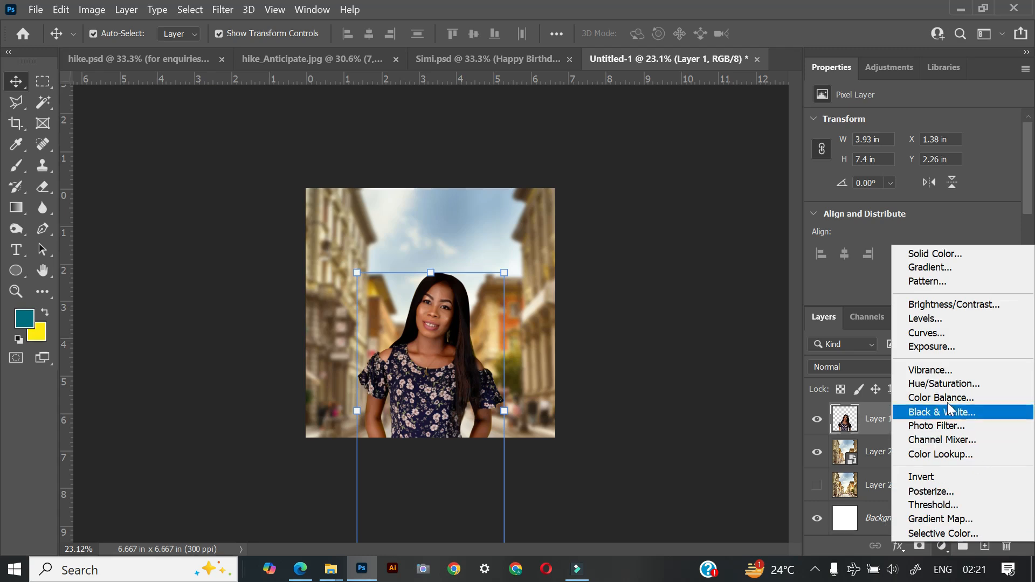
{"action": "left_click", "coordinate": [938, 372]}
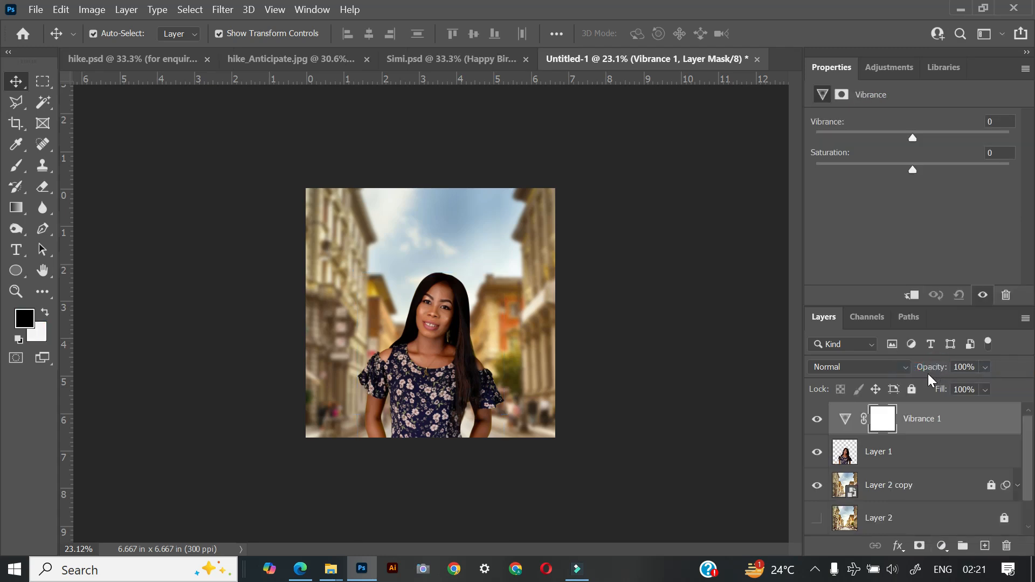
{"action": "left_click", "coordinate": [912, 299]}
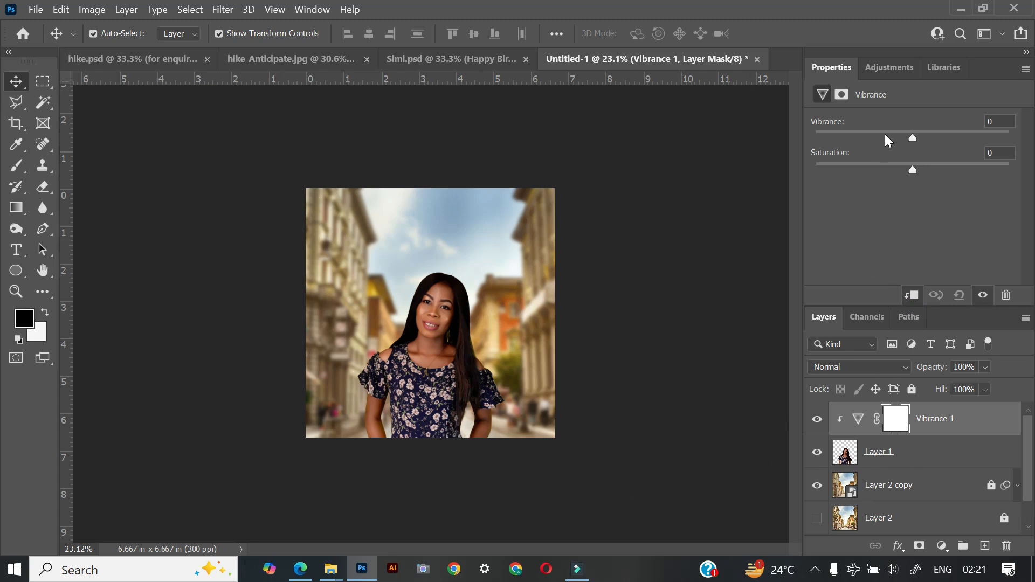
Step: Set the clipped adjustment's Vibrance to +80 and Saturation to -5, then deselect the layer
{"action": "left_click_drag", "start_coordinate": [940, 138], "coordinate": [954, 135]}
{"action": "left_click", "coordinate": [1003, 121]}
{"action": "type", "text": "80"}
{"action": "left_click", "coordinate": [908, 169]}
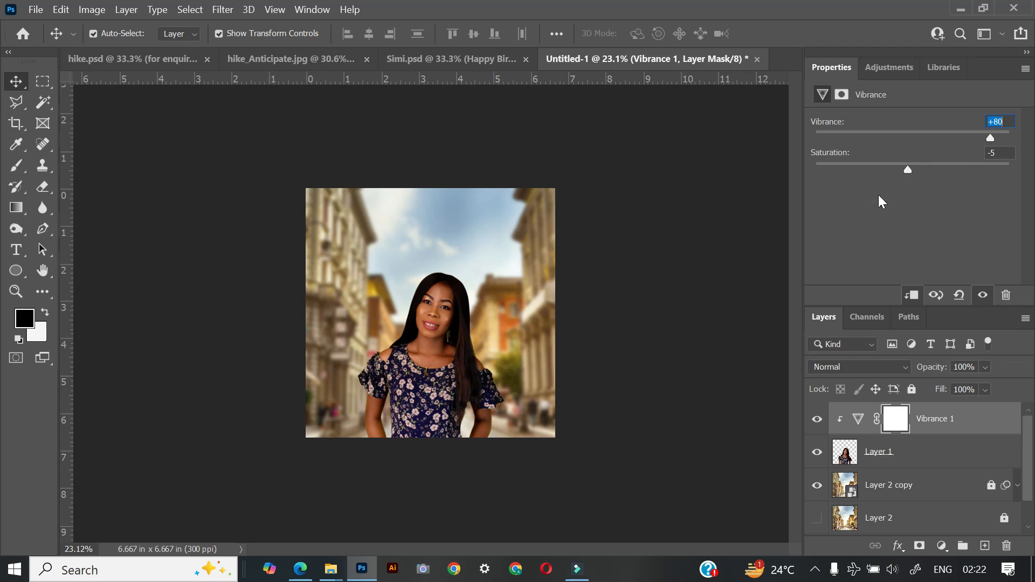
{"action": "left_click", "coordinate": [701, 359]}
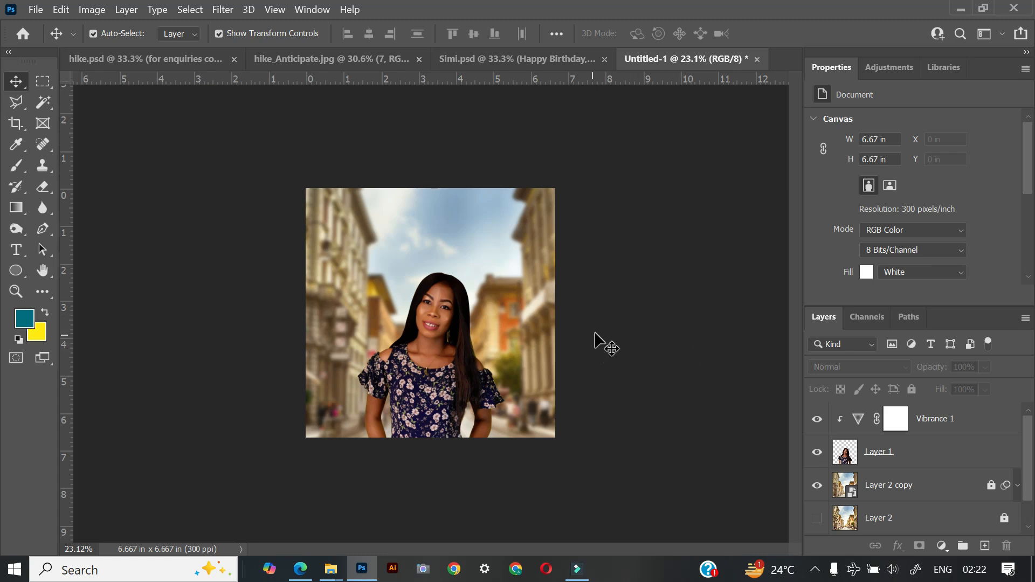
Step: Add the celebrant's first name in lowercase as a text layer in the sky, directly above the Vibrance adjustment
{"action": "left_click", "coordinate": [979, 424]}
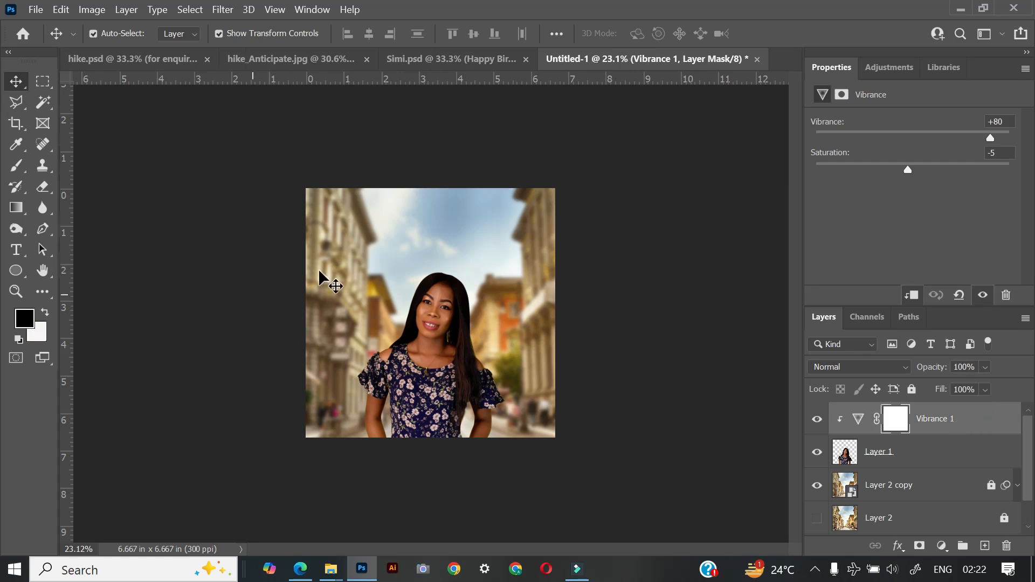
{"action": "key", "text": "t"}
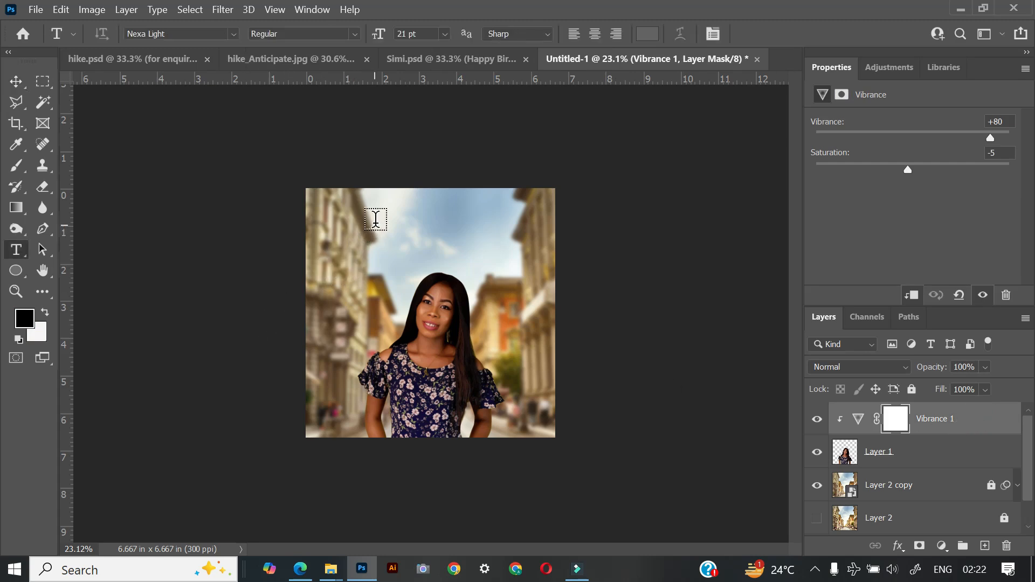
{"action": "left_click", "coordinate": [376, 218]}
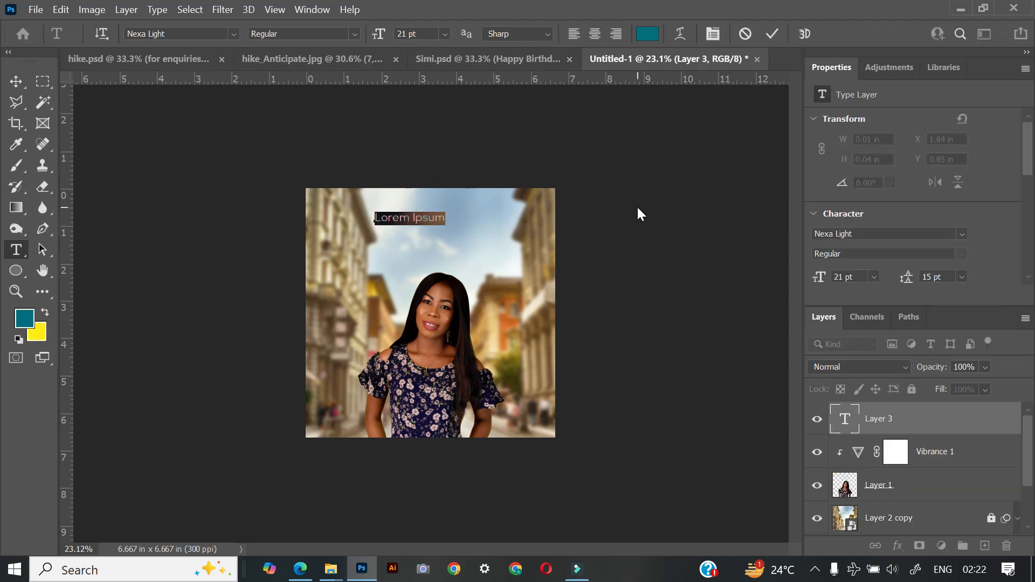
{"action": "type", "text": "S"}
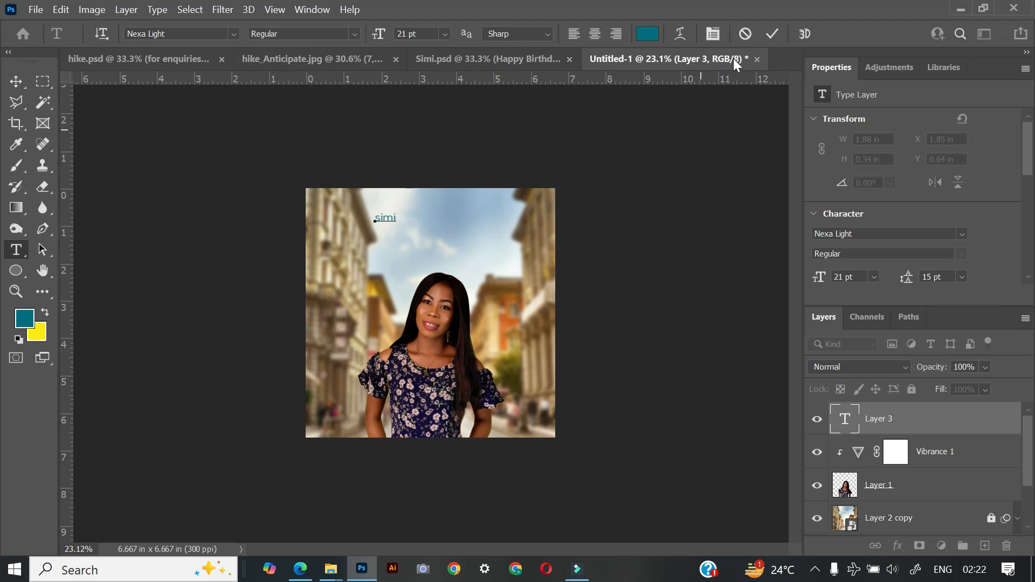
{"action": "left_click", "coordinate": [764, 38]}
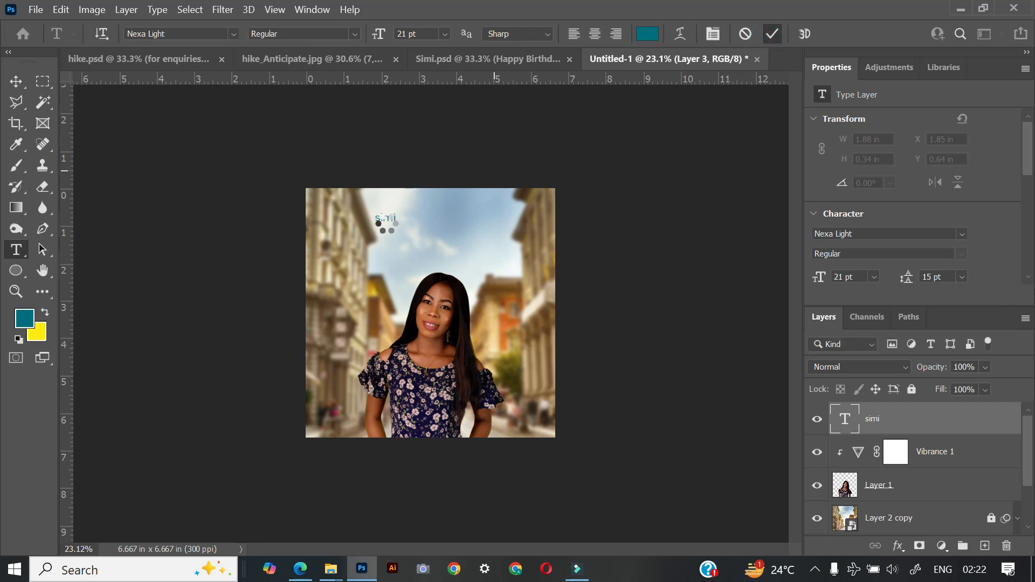
Step: Duplicate the name text just below the original and replace the copy's wording with "Happy Birthday"
{"action": "key", "text": "ctrl+plus"}
{"action": "scroll", "coordinate": [350, 222], "scroll_direction": "up", "scroll_amount": 3}
{"action": "key", "text": "v"}
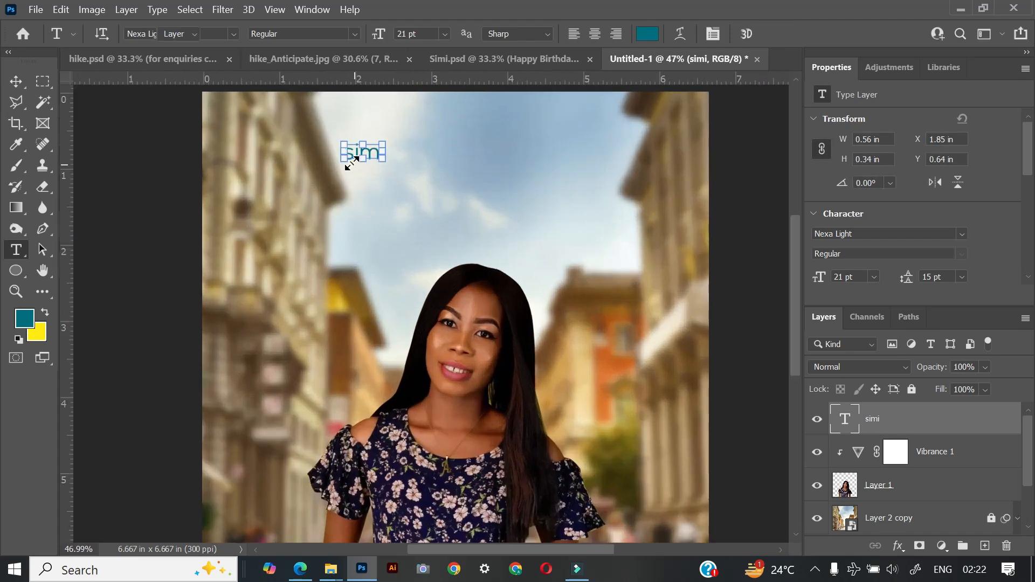
{"action": "left_click_drag", "start_coordinate": [354, 150], "coordinate": [359, 173], "text": "alt"}
{"action": "double_click", "coordinate": [361, 175]}
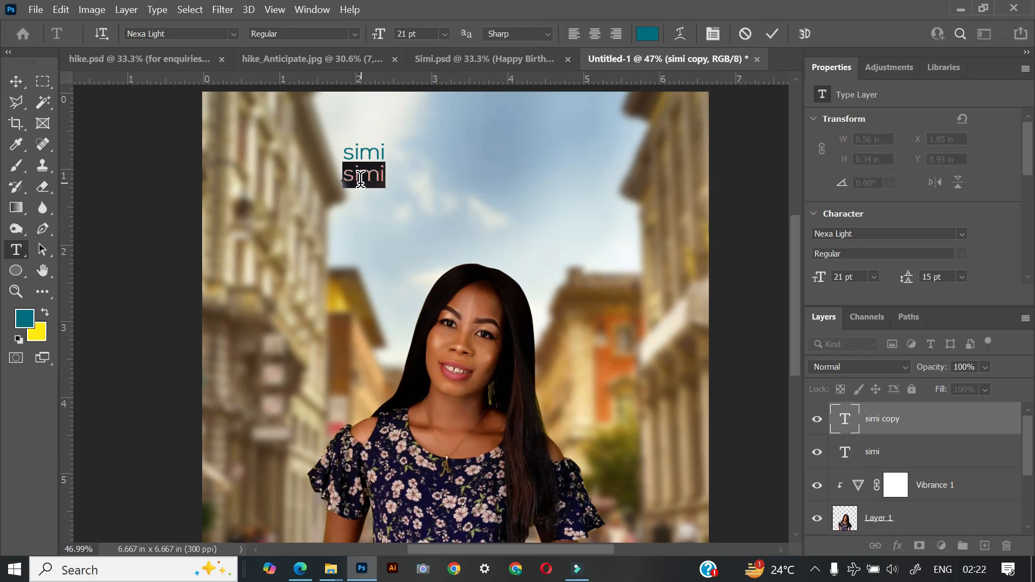
{"action": "type", "text": "Happy Birthday"}
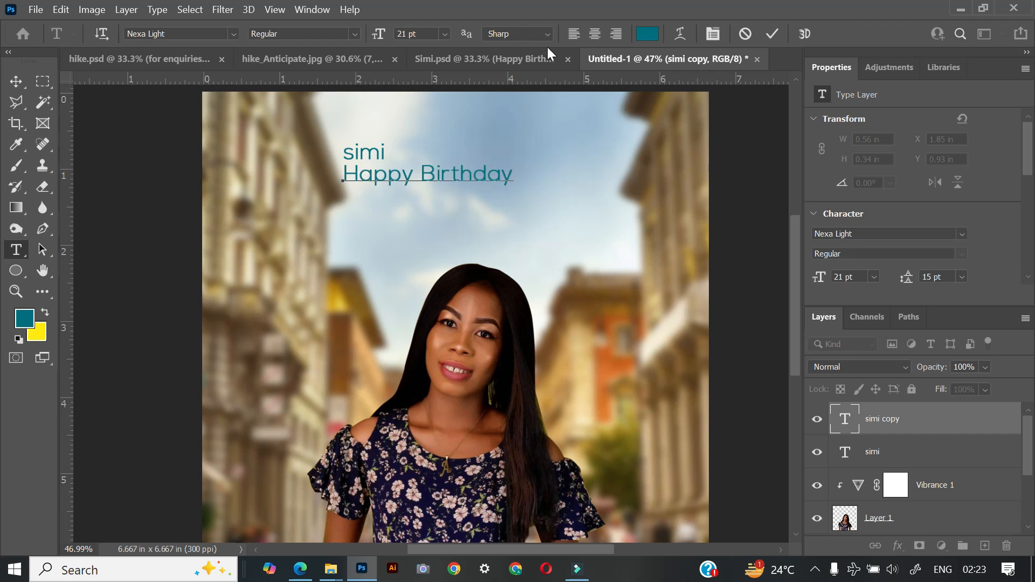
{"action": "left_click", "coordinate": [773, 33]}
Step: Move the "Happy Birthday" text slightly further down to leave a gap beneath the name
{"action": "left_click", "coordinate": [367, 175]}
{"action": "key", "text": "Escape"}
{"action": "key", "text": "v"}
{"action": "left_click_drag", "start_coordinate": [387, 178], "coordinate": [391, 195]}
Step: Enlarge the name text to about 1.39 by 0.86 in and place it just above "Happy Birthday"
{"action": "left_click", "coordinate": [365, 151]}
{"action": "key", "text": "ctrl"}
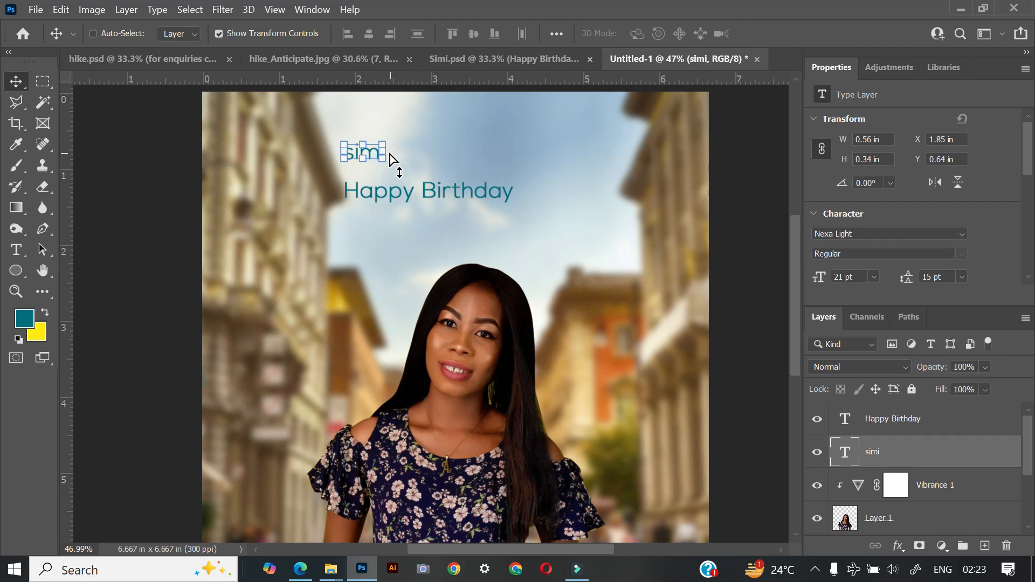
{"action": "key", "text": "ctrl+t"}
{"action": "left_click_drag", "start_coordinate": [383, 165], "coordinate": [419, 170]}
{"action": "key", "text": "Return"}
{"action": "double_click", "coordinate": [420, 170]}
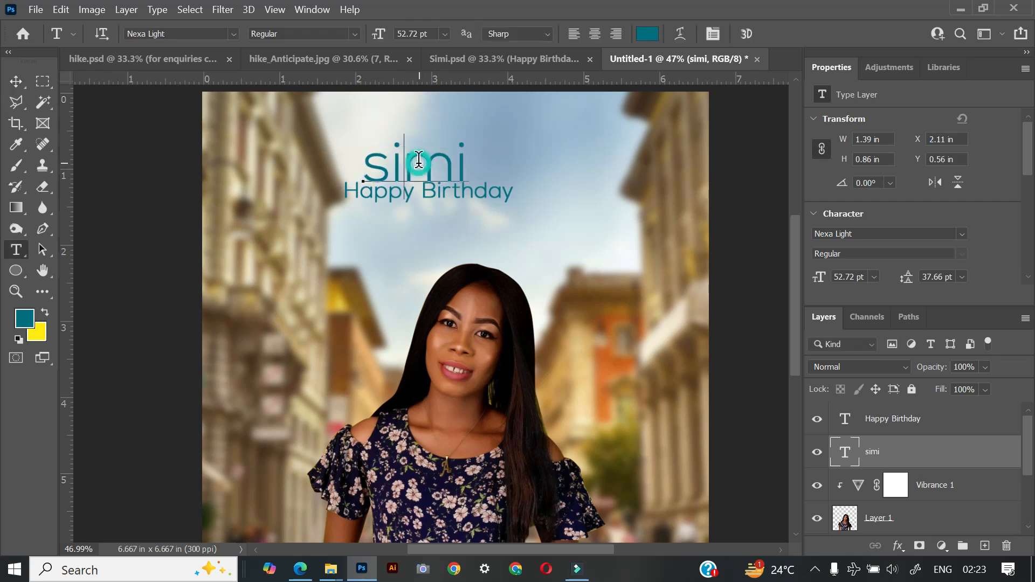
{"action": "key", "text": "ctrl+a"}
{"action": "key", "text": "ctrl+t"}
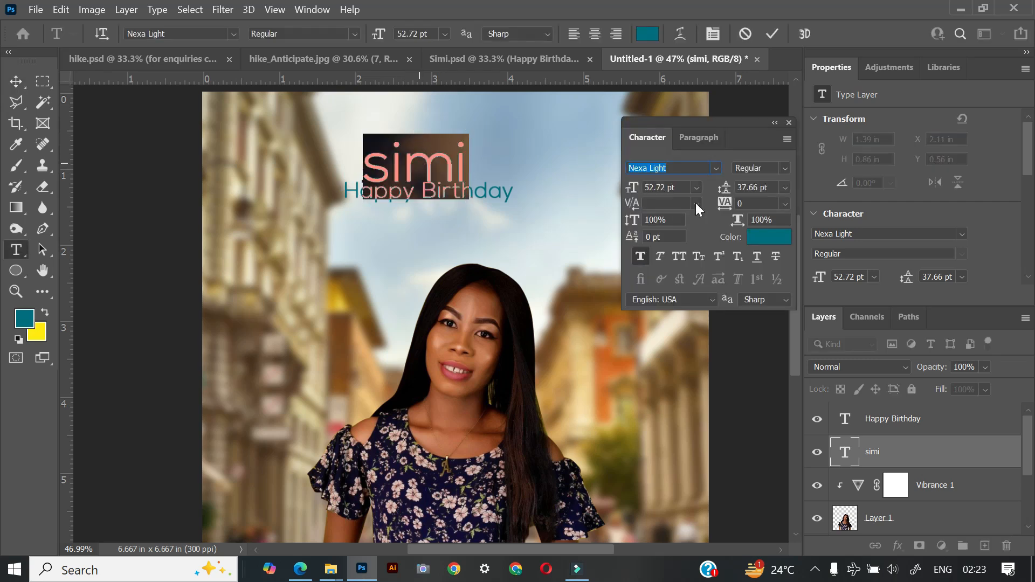
{"action": "left_click", "coordinate": [715, 169]}
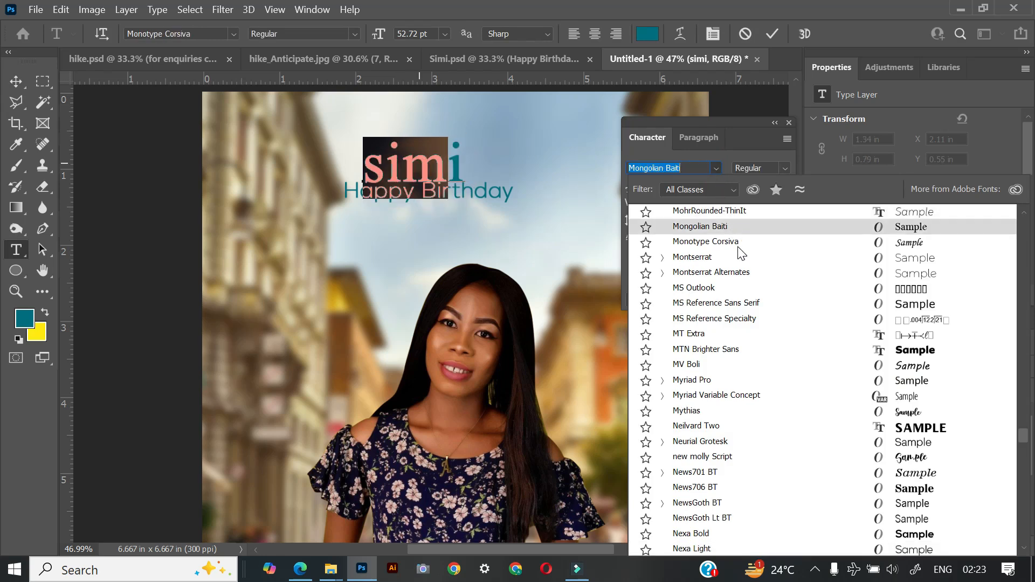
{"action": "scroll", "coordinate": [760, 280], "scroll_direction": "up", "scroll_amount": 6}
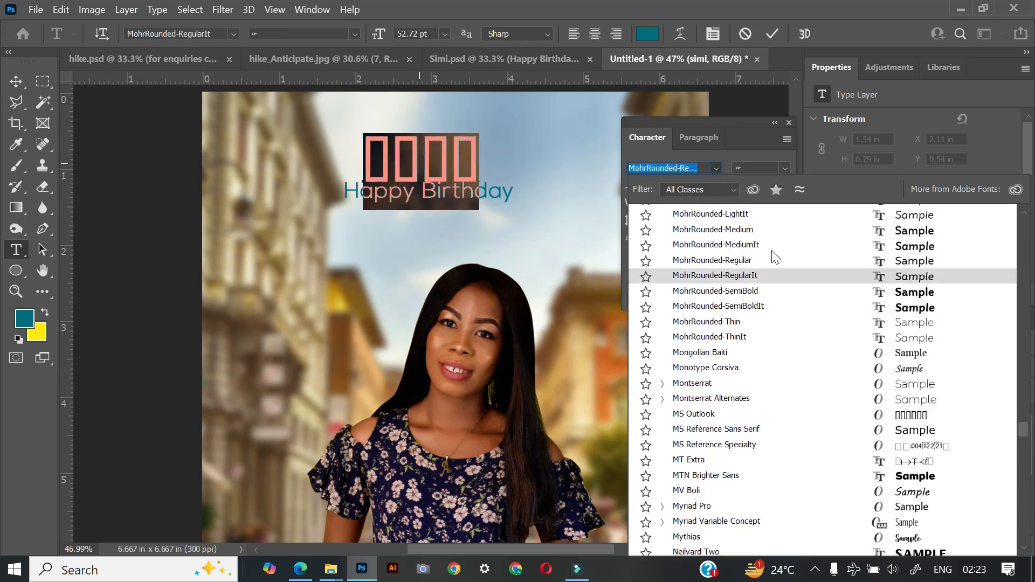
{"action": "scroll", "coordinate": [774, 266], "scroll_direction": "up", "scroll_amount": 3}
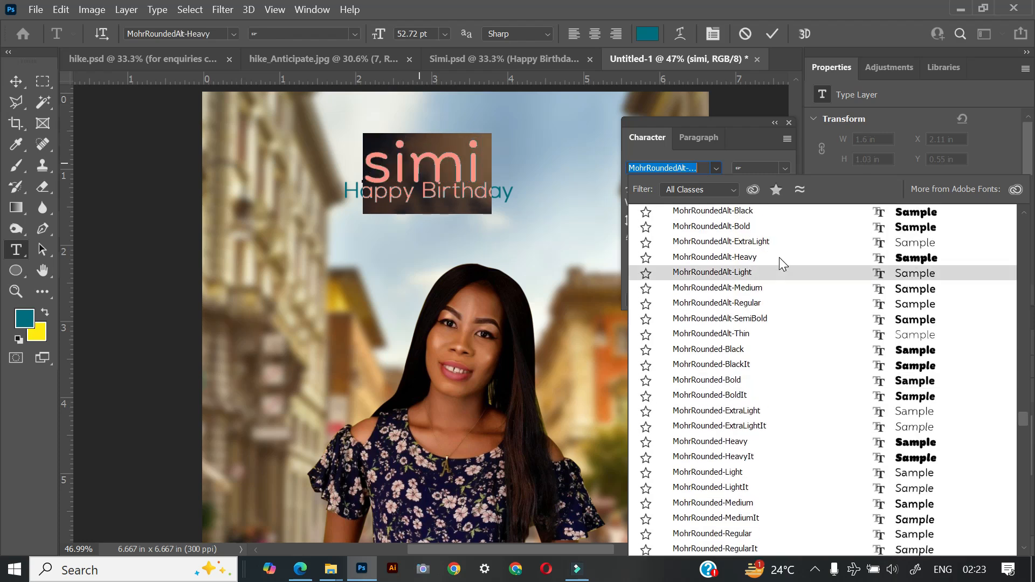
{"action": "scroll", "coordinate": [779, 257], "scroll_direction": "up", "scroll_amount": 15}
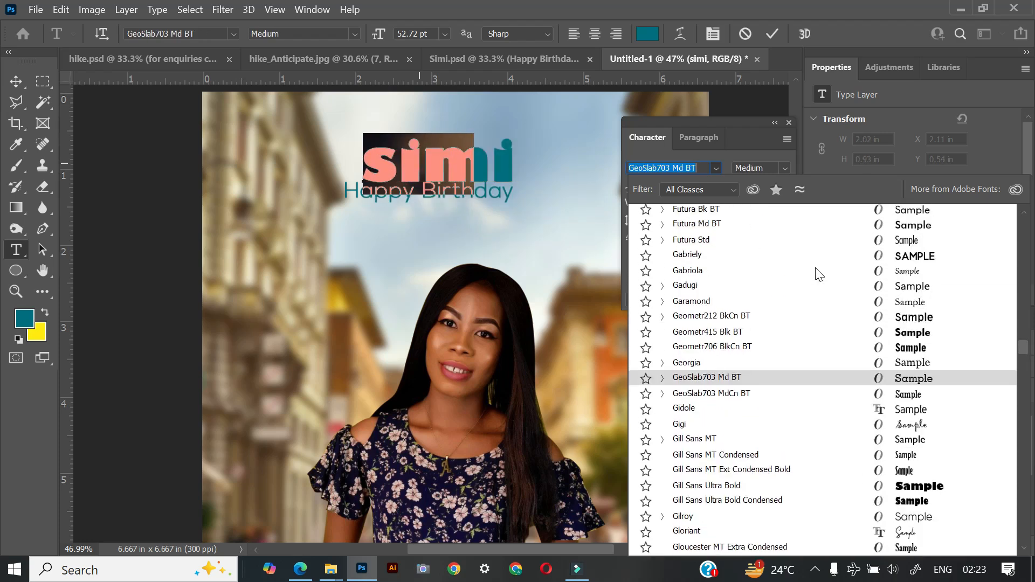
{"action": "scroll", "coordinate": [821, 273], "scroll_direction": "up", "scroll_amount": 5}
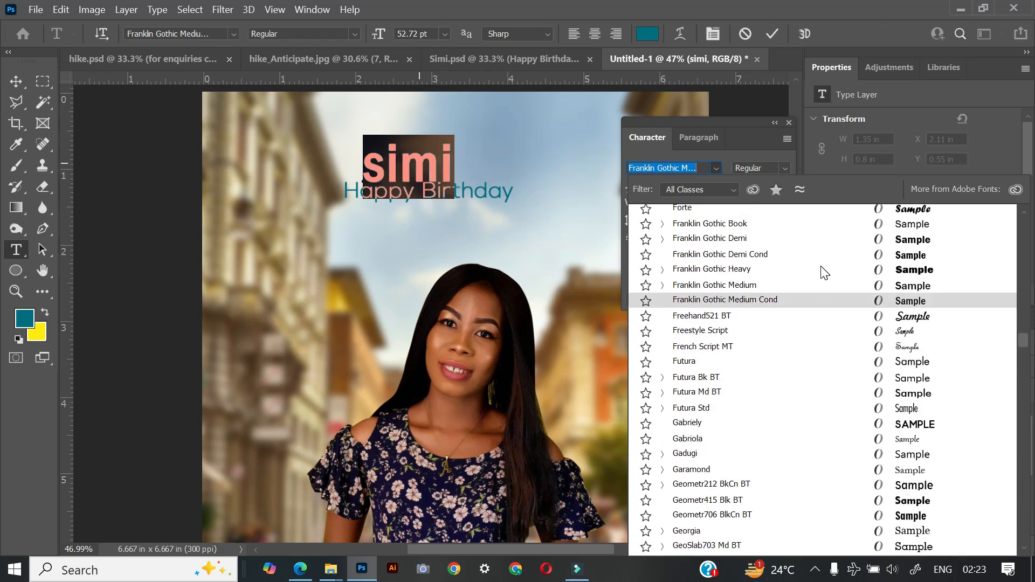
{"action": "scroll", "coordinate": [823, 272], "scroll_direction": "up", "scroll_amount": 3}
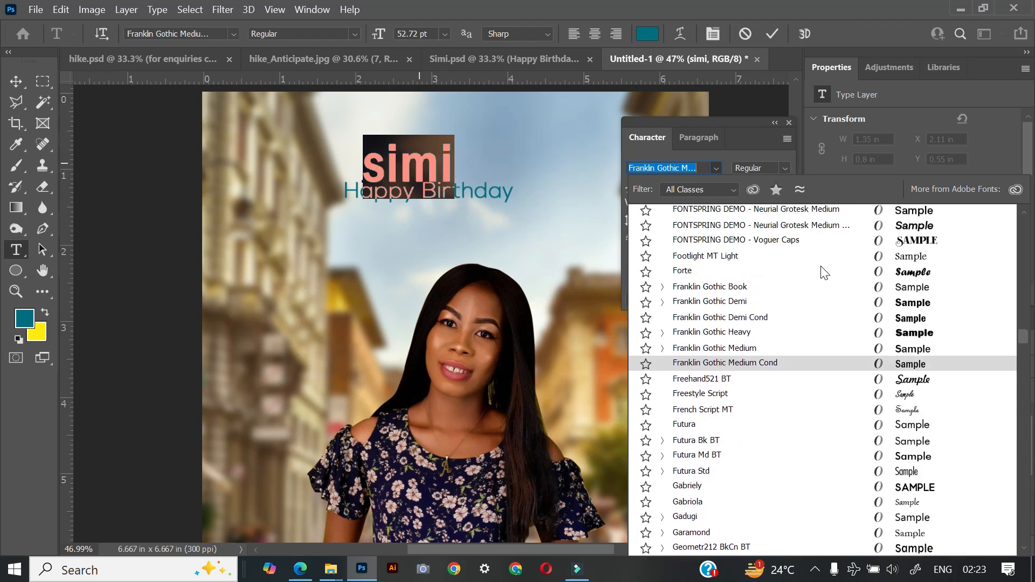
{"action": "scroll", "coordinate": [821, 268], "scroll_direction": "up", "scroll_amount": 10}
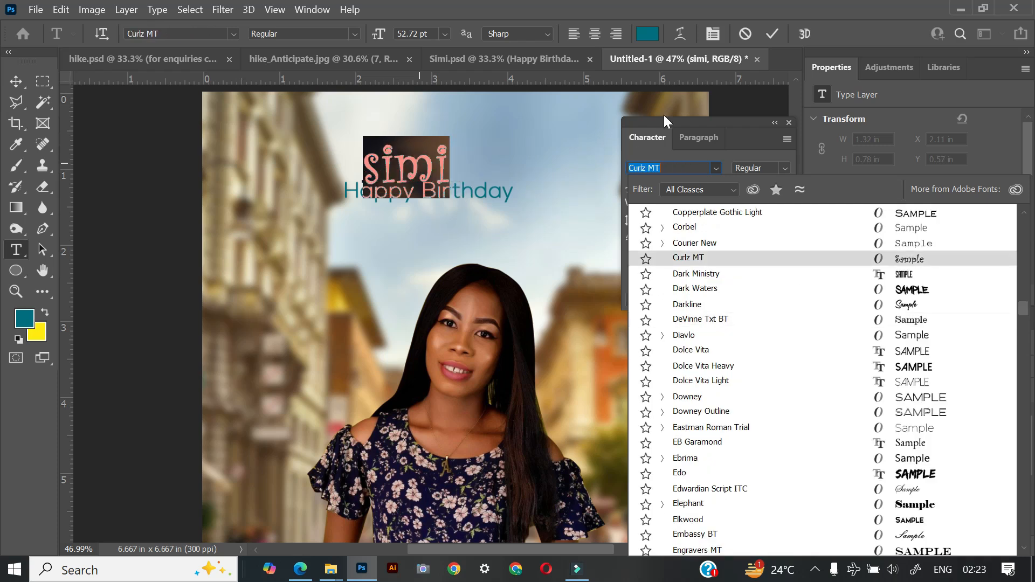
{"action": "key", "text": "Escape"}
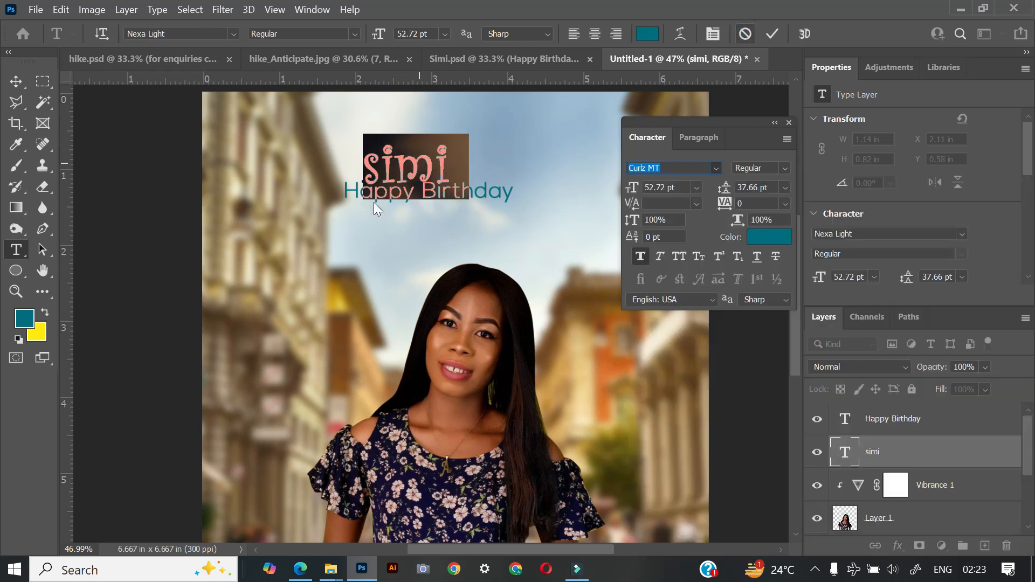
{"action": "left_click", "coordinate": [747, 34]}
Step: Change the whole name text to the AweSomE JouRneY font and commit the edit
{"action": "left_click", "coordinate": [442, 149]}
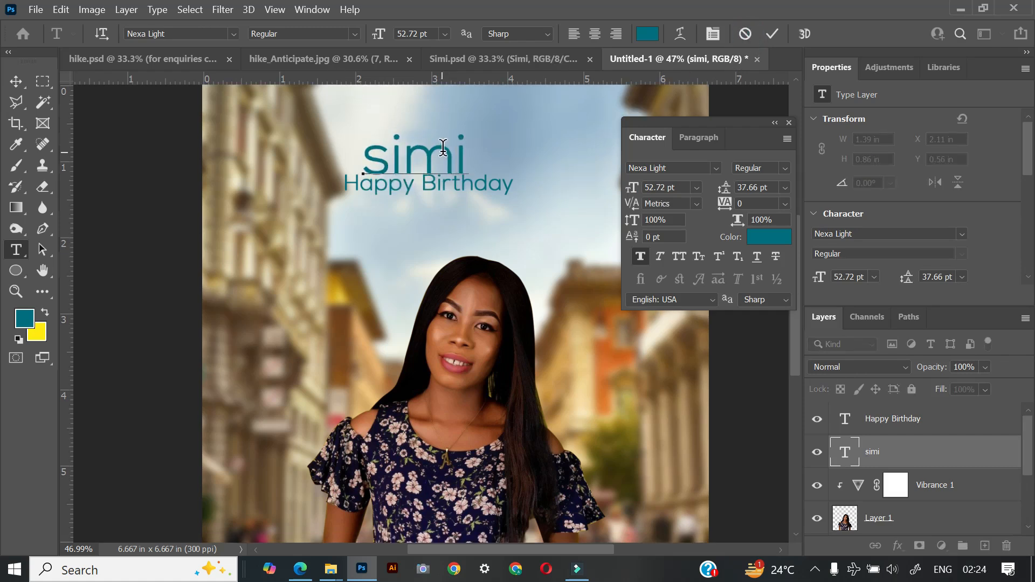
{"action": "double_click", "coordinate": [443, 147]}
{"action": "left_click", "coordinate": [668, 167]}
{"action": "type", "text": "awe"}
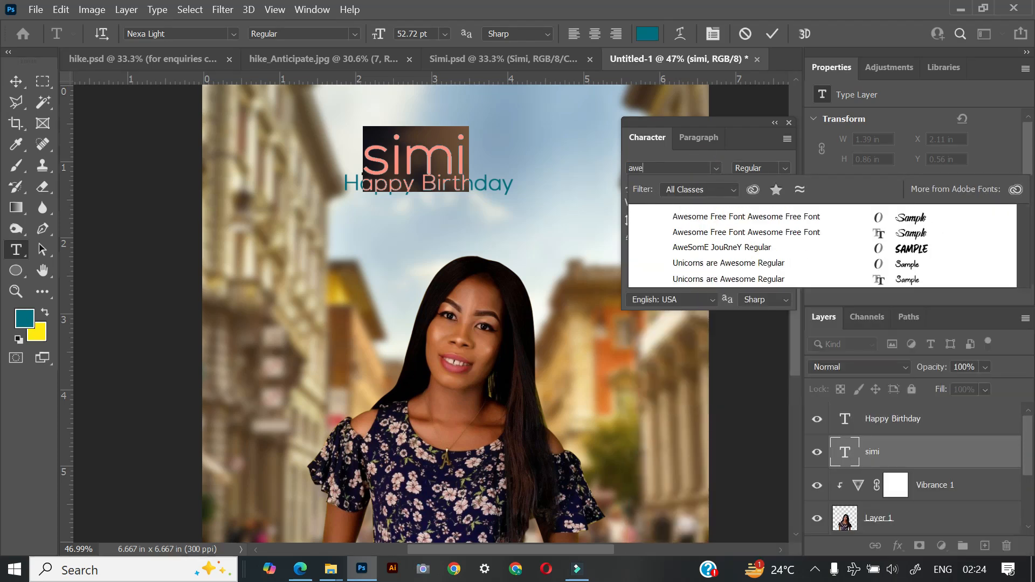
{"action": "left_click", "coordinate": [710, 246]}
{"action": "left_click", "coordinate": [774, 34]}
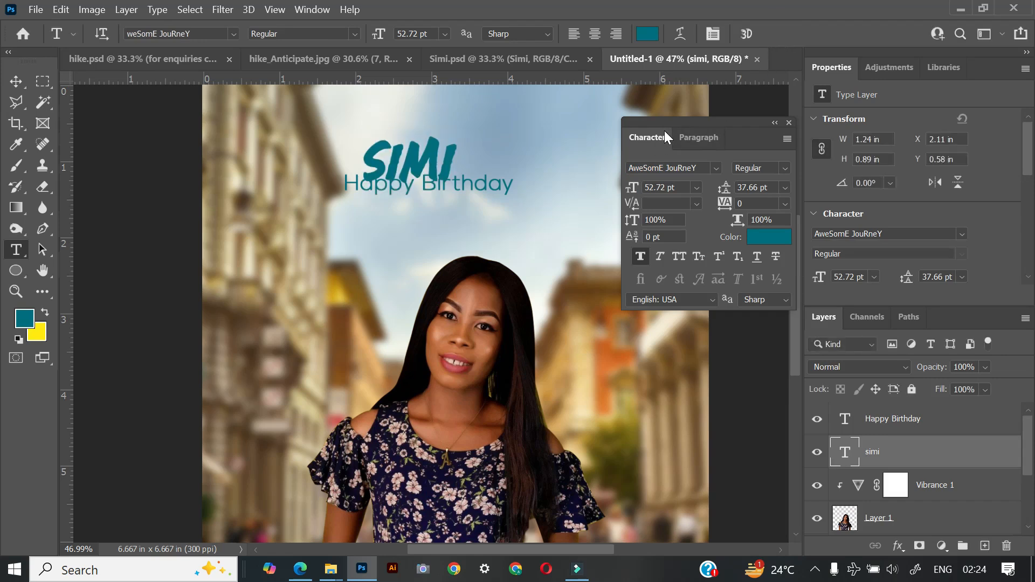
Step: Scale the name text up proportionally to about 166%, making it about 2.06 by 1.48 in
{"action": "key", "text": "ctrl+t"}
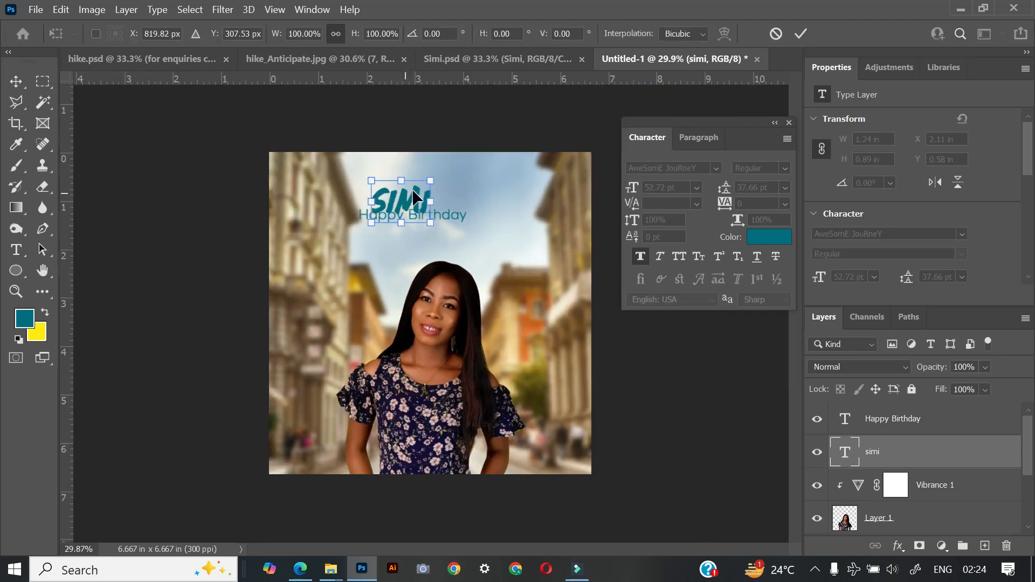
{"action": "left_click_drag", "start_coordinate": [431, 182], "coordinate": [457, 159]}
{"action": "left_click_drag", "start_coordinate": [459, 222], "coordinate": [472, 229]}
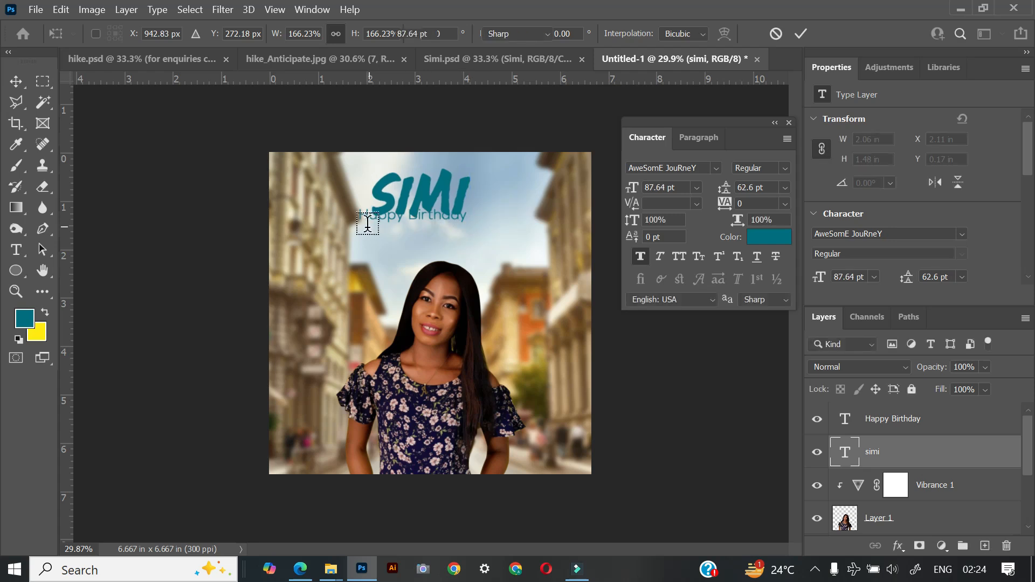
{"action": "key", "text": "Return"}
Step: Shift the "Happy Birthday" text down to a Y position of about 1.37 in, clear of the enlarged name
{"action": "scroll", "coordinate": [331, 233], "scroll_direction": "up", "scroll_amount": 4}
{"action": "left_click", "coordinate": [337, 173]}
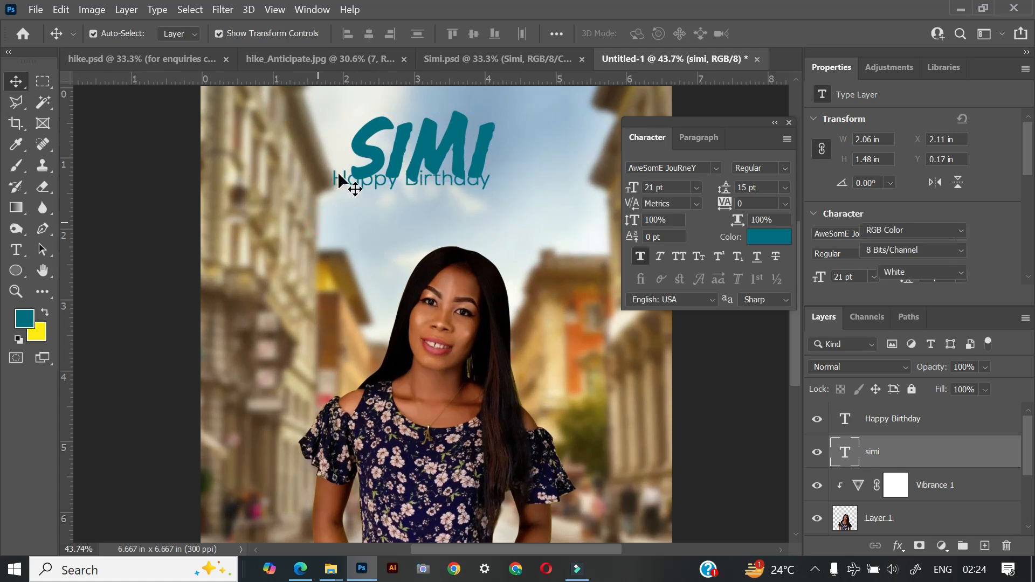
{"action": "key", "text": "shift+Down"}
{"action": "key", "text": "shift+Down"}
{"action": "key", "text": "shift+Down"}
{"action": "key", "text": "shift+Down"}
{"action": "key", "text": "shift+Down"}
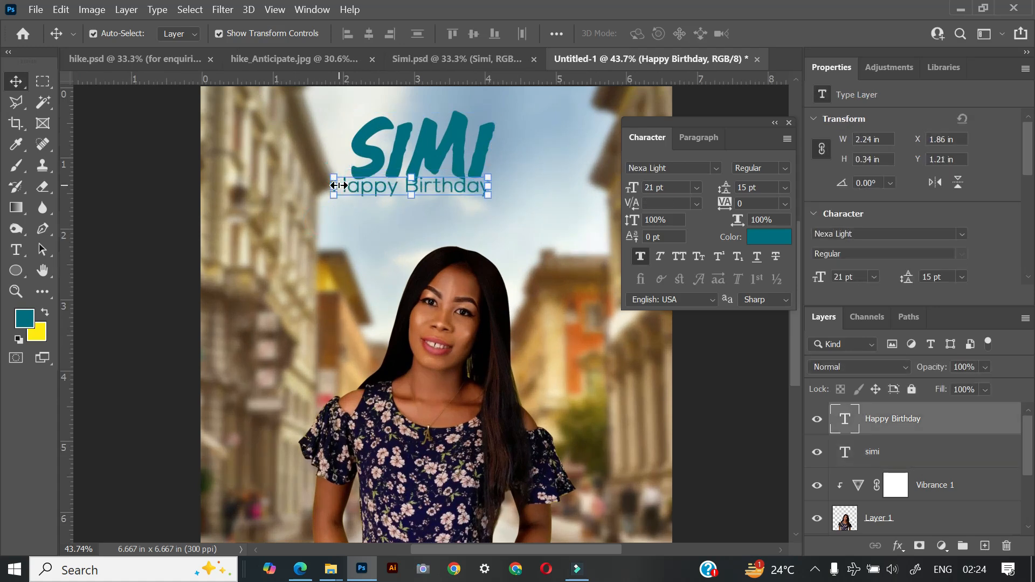
{"action": "key", "text": "shift+Down"}
{"action": "key", "text": "shift+Down"}
{"action": "key", "text": "shift+Down"}
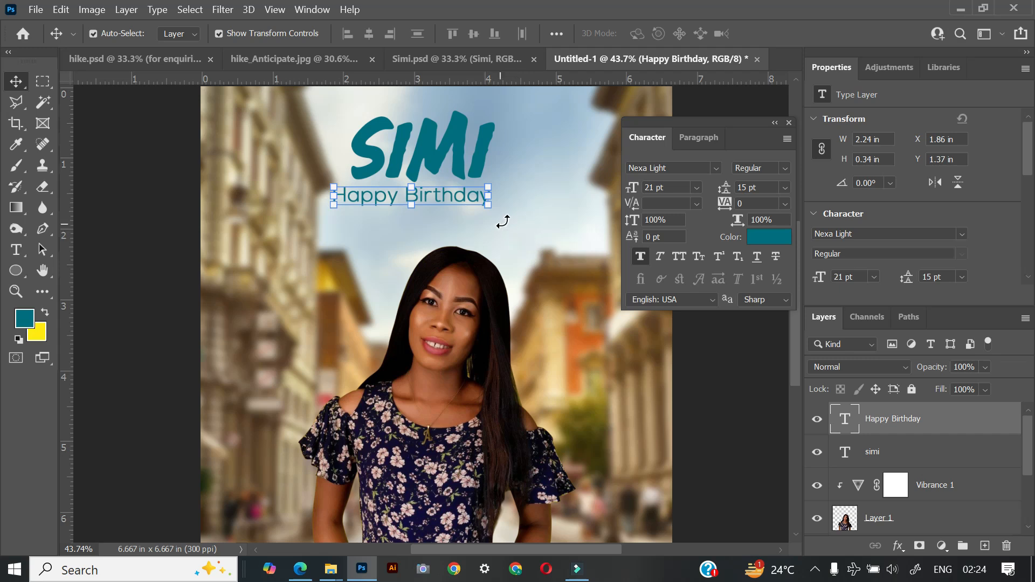
Step: Set the font size of the entire "Happy Birthday" text to 18 pt
{"action": "key", "text": "t"}
{"action": "left_click", "coordinate": [438, 193]}
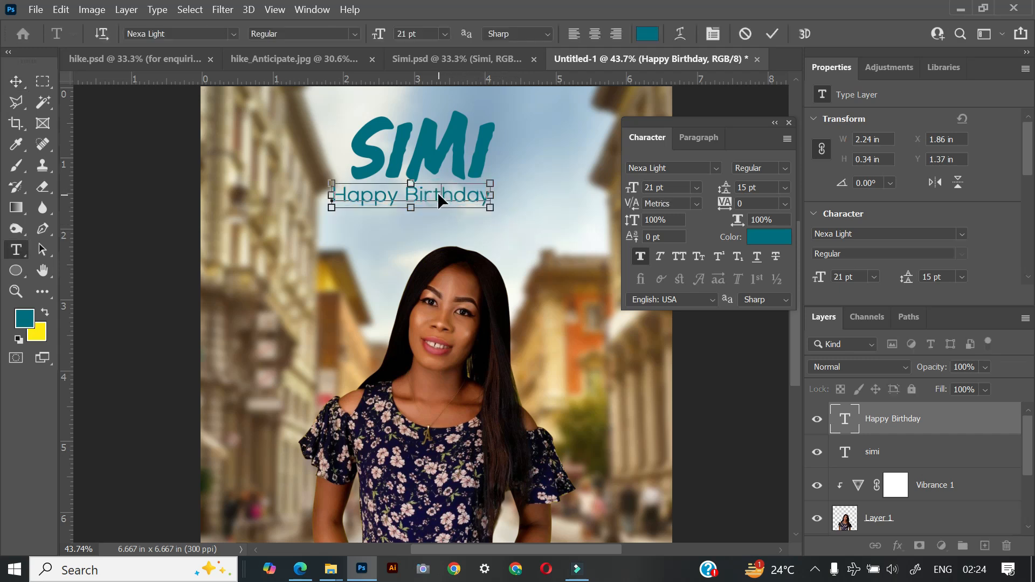
{"action": "key", "text": "ctrl+a"}
{"action": "left_click", "coordinate": [674, 188]}
{"action": "type", "text": "18"}
{"action": "key", "text": "Return"}
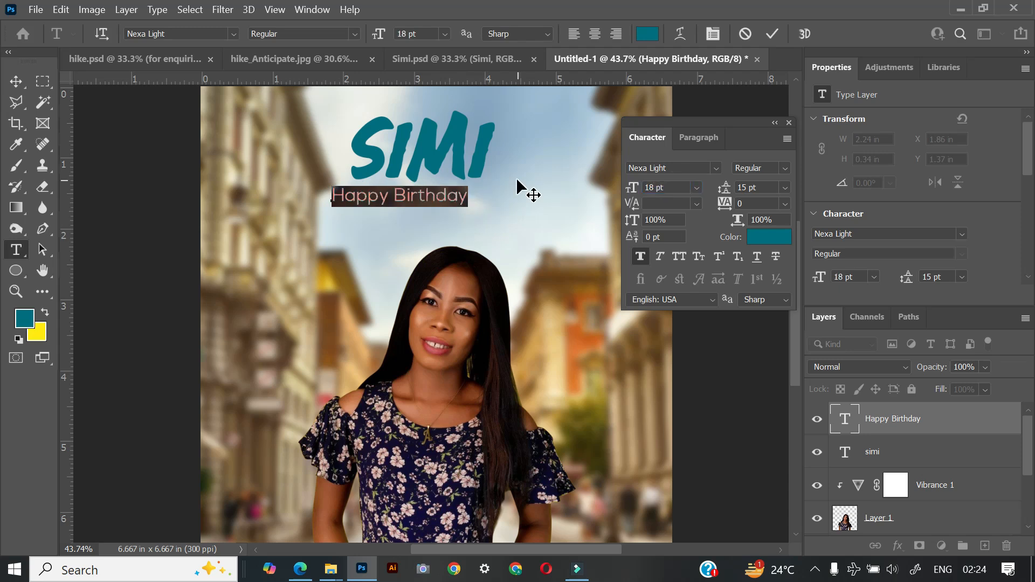
Step: Set the kerning of the "Happy Birthday" text to Optical and commit the edit
{"action": "left_click", "coordinate": [696, 204]}
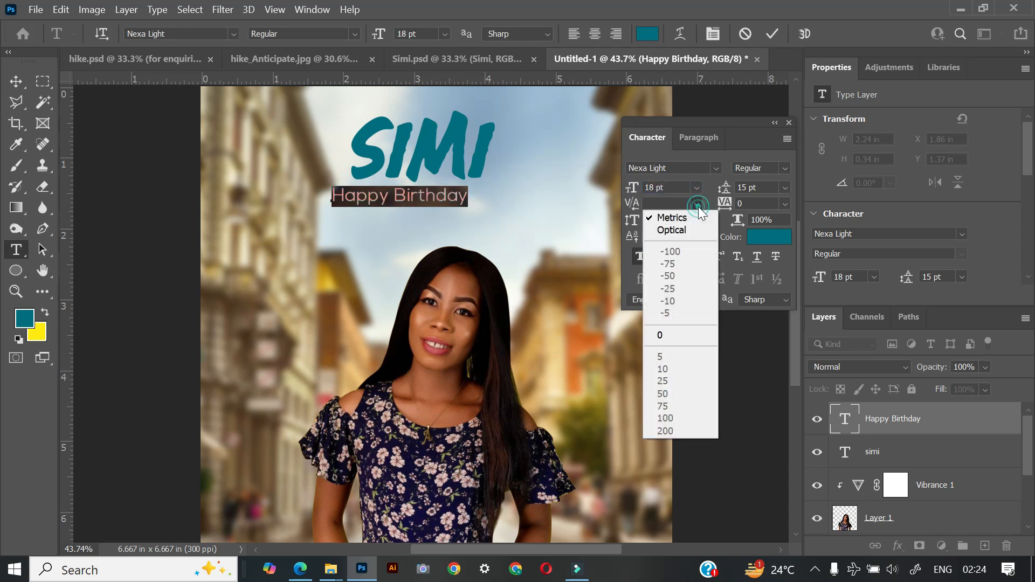
{"action": "left_click", "coordinate": [687, 225]}
{"action": "left_click", "coordinate": [640, 257]}
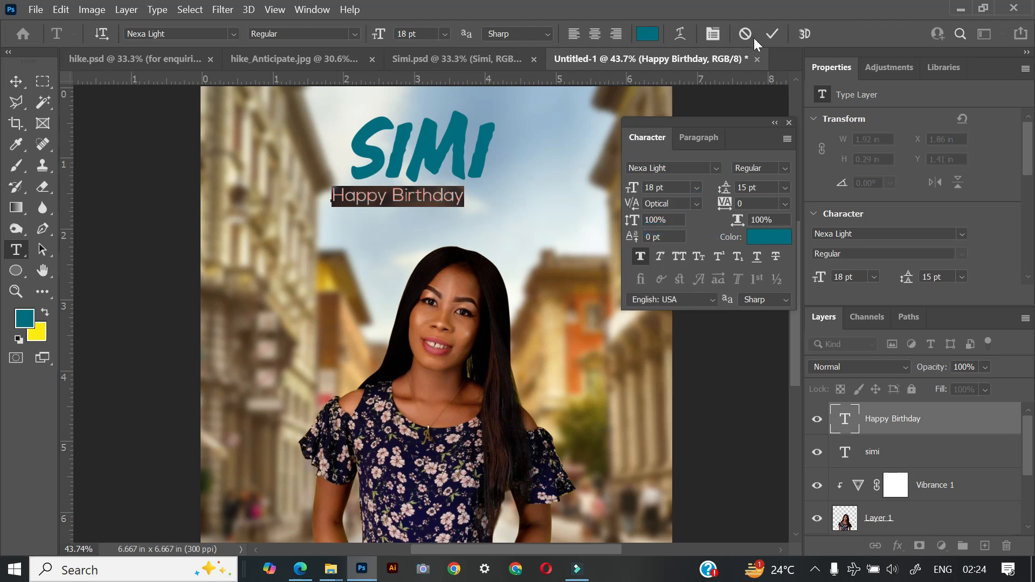
{"action": "left_click", "coordinate": [775, 32]}
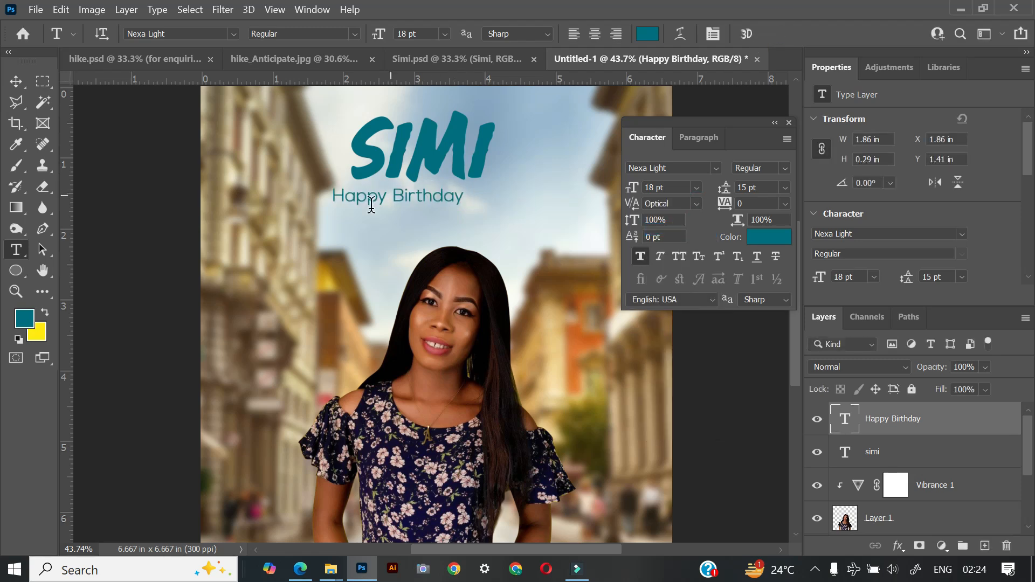
Step: Move the "Happy Birthday" text to about X 2.25 in and Y 1.32 in, centred beneath the name
{"action": "key", "text": "v"}
{"action": "scroll", "coordinate": [367, 192], "scroll_direction": "up", "scroll_amount": 2}
{"action": "left_click_drag", "start_coordinate": [367, 192], "coordinate": [408, 189]}
Step: Set the font size of the whole "Happy Birthday" text to 17 pt and commit the edit
{"action": "key", "text": "t"}
{"action": "left_click", "coordinate": [405, 186]}
{"action": "key", "text": "ctrl+a"}
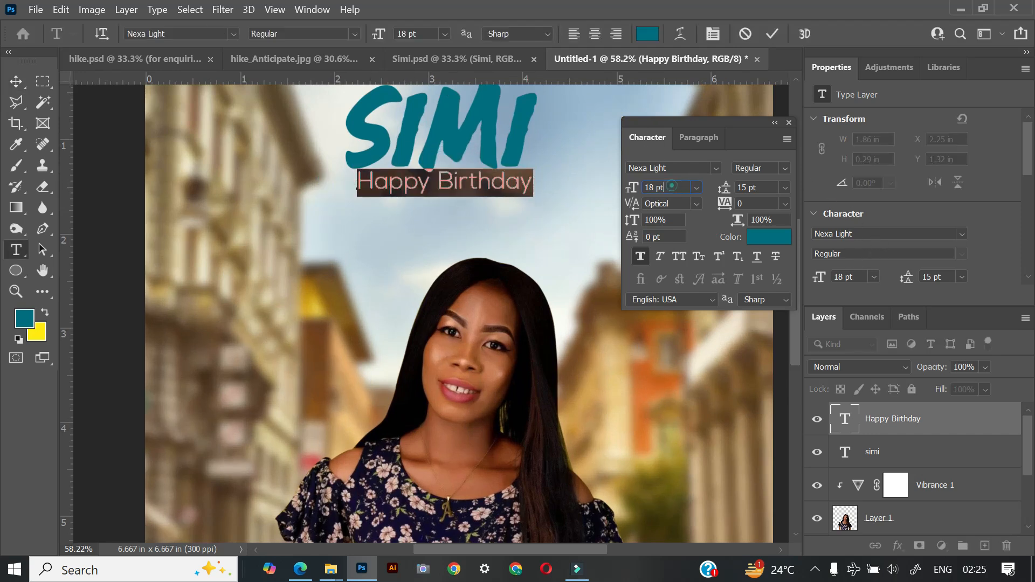
{"action": "left_click", "coordinate": [668, 187]}
{"action": "type", "text": "17"}
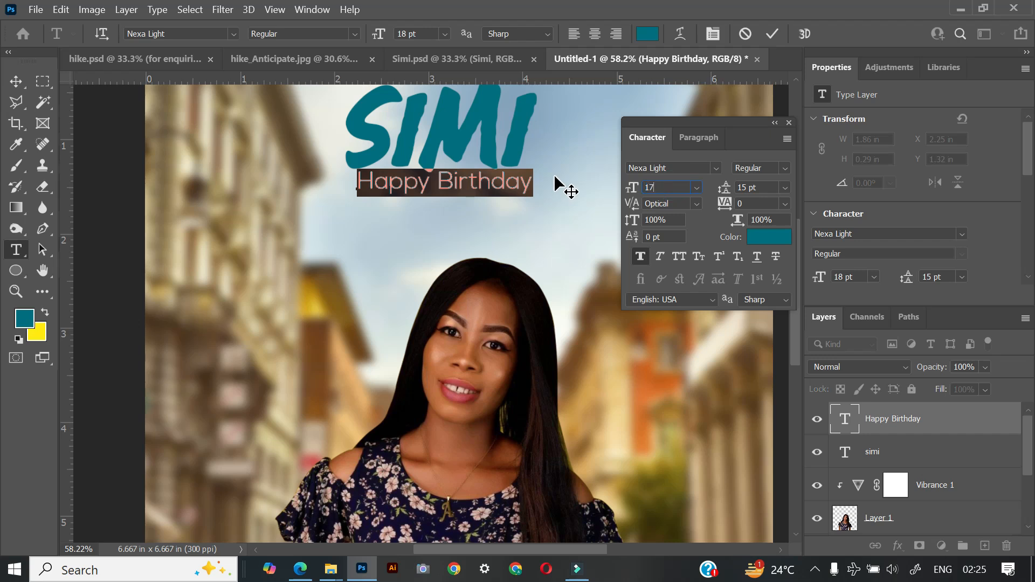
{"action": "key", "text": "Return"}
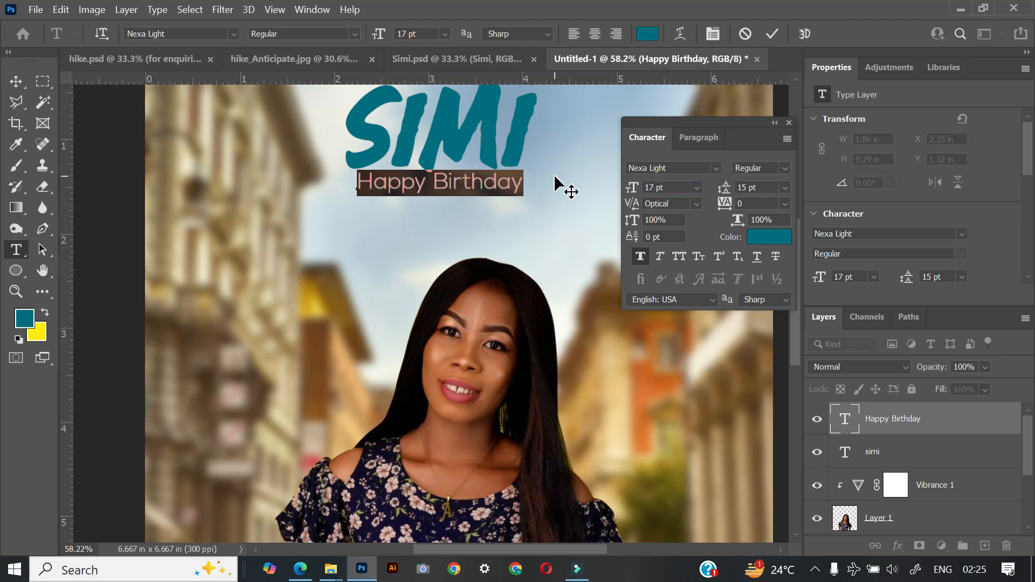
{"action": "left_click", "coordinate": [770, 33]}
Step: Duplicate the large name text layer in place
{"action": "scroll", "coordinate": [558, 253], "scroll_direction": "down", "scroll_amount": 5}
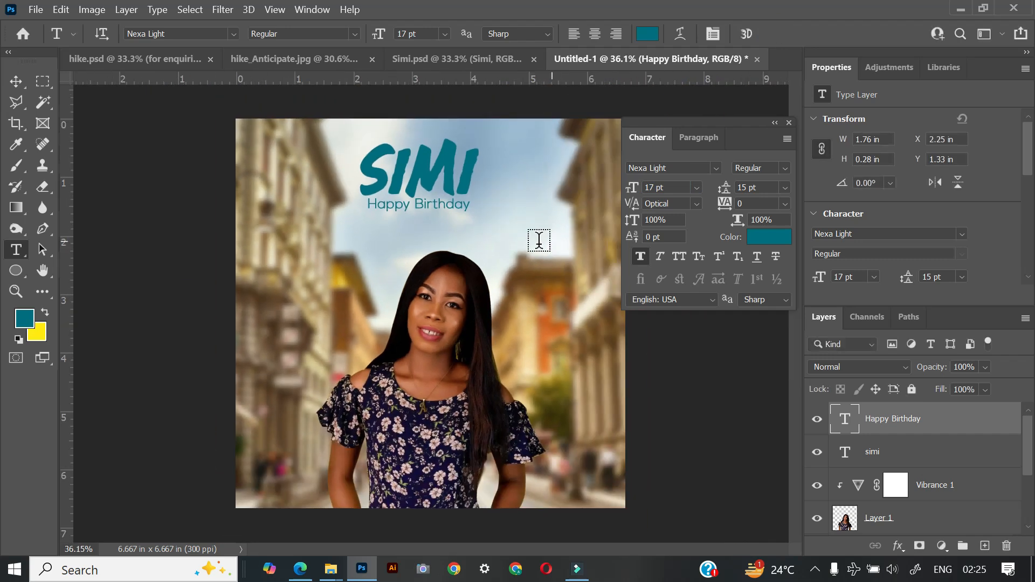
{"action": "key", "text": "v"}
{"action": "left_click", "coordinate": [422, 177]}
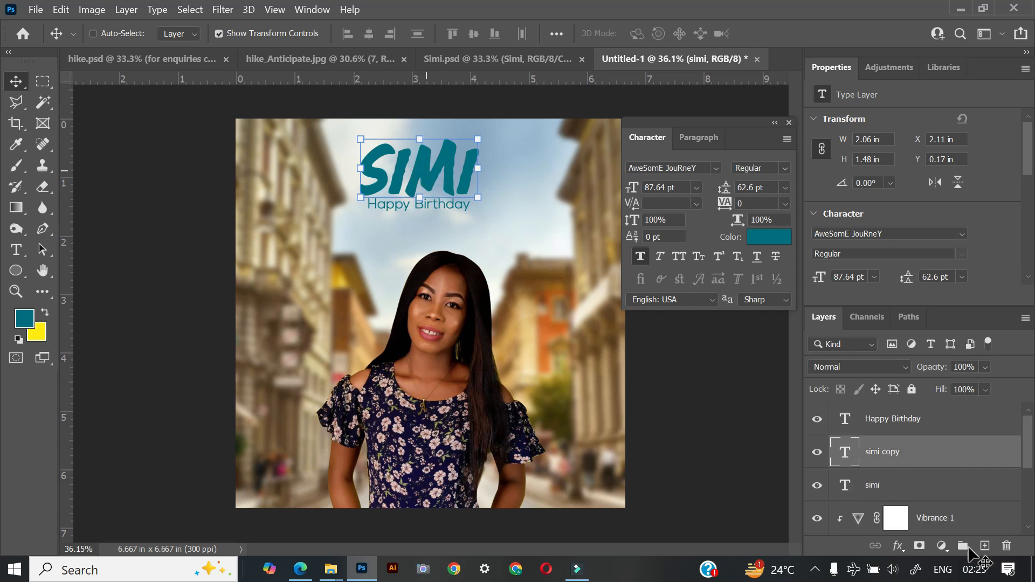
{"action": "key", "text": "ctrl+j"}
Step: Recolour the lower of the two name text layers to yellow ffea06 and commit the edit
{"action": "left_click", "coordinate": [907, 481]}
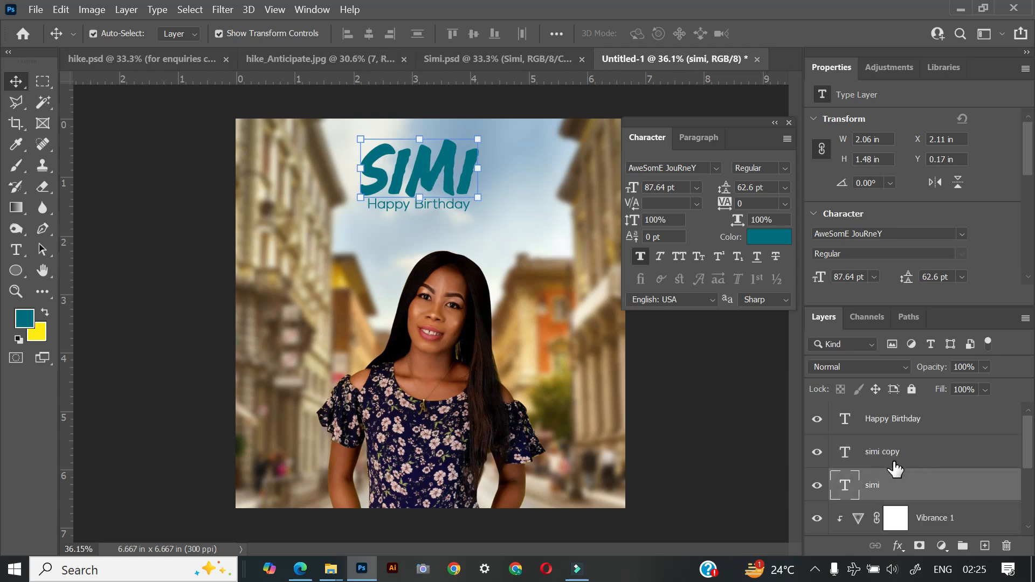
{"action": "double_click", "coordinate": [846, 494]}
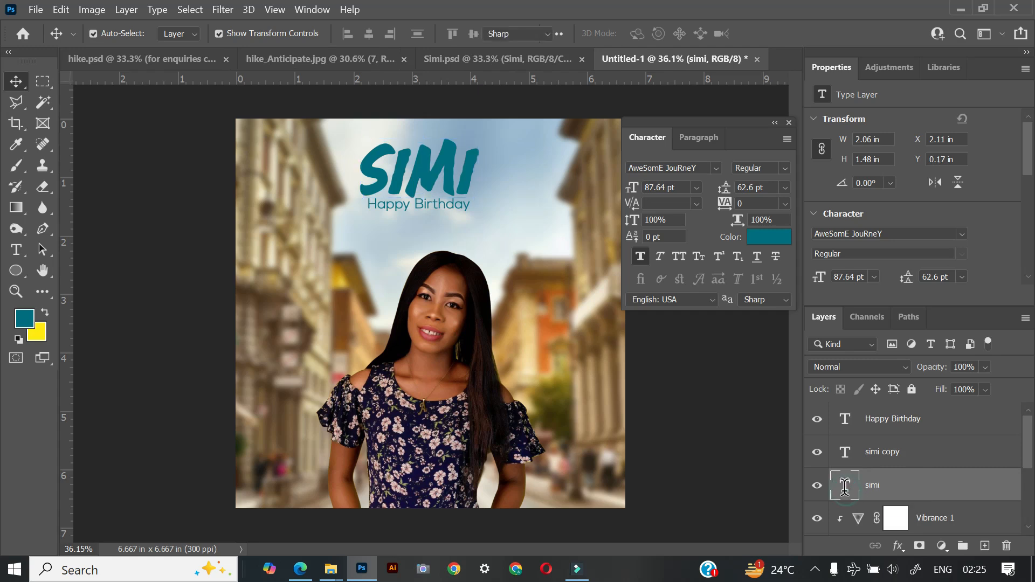
{"action": "left_click", "coordinate": [769, 238]}
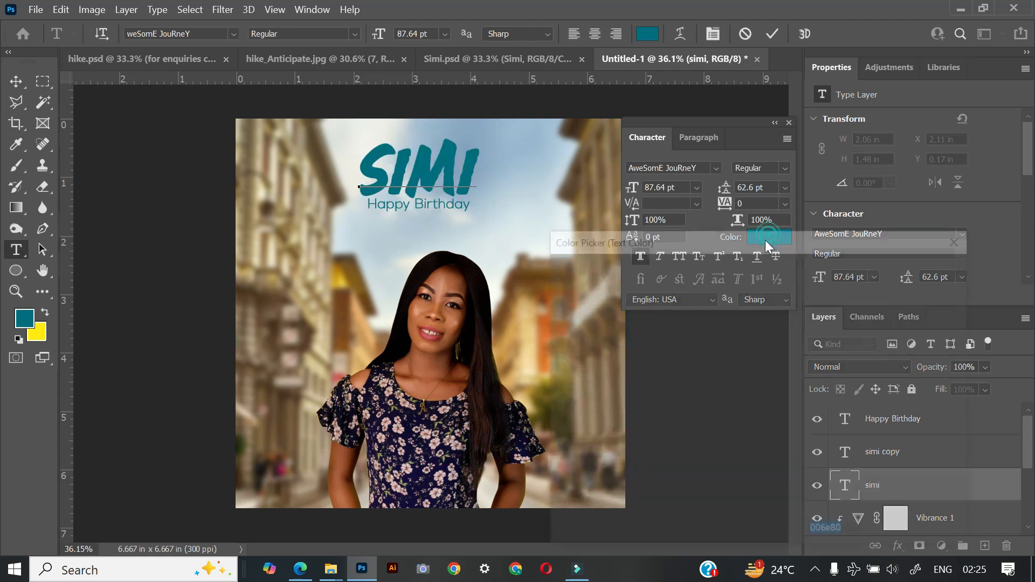
{"action": "left_click", "coordinate": [42, 331]}
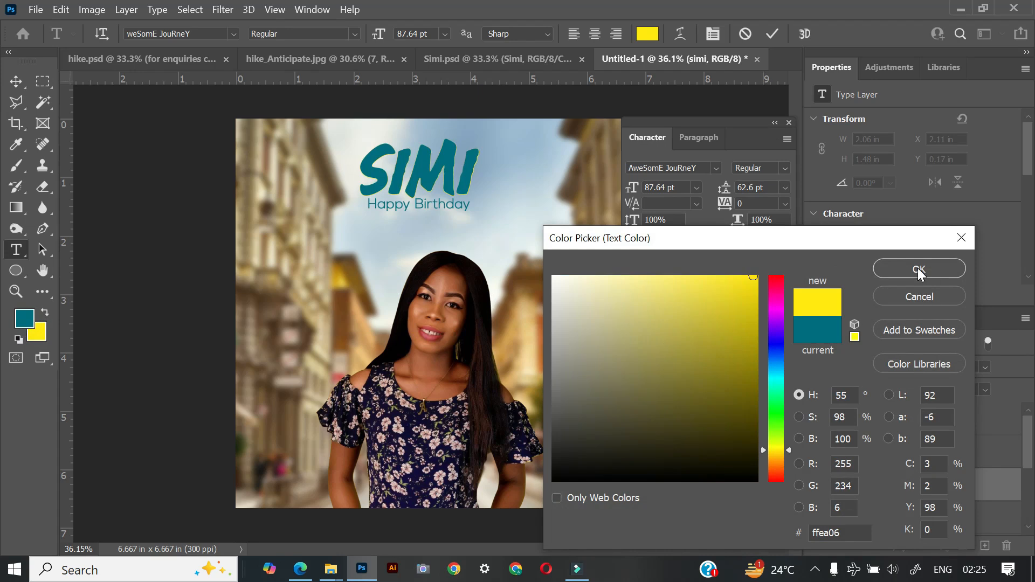
{"action": "left_click", "coordinate": [899, 268]}
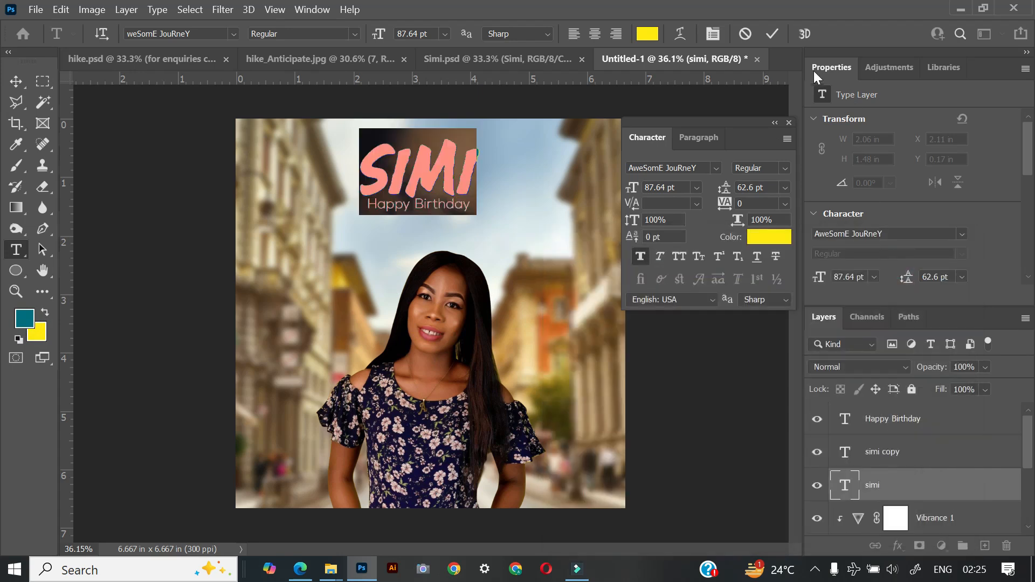
{"action": "left_click", "coordinate": [774, 33]}
Step: Nudge the yellow name text down and left to X 2.09 in, Y 0.21 in as an offset shadow behind the teal name
{"action": "key", "text": "v"}
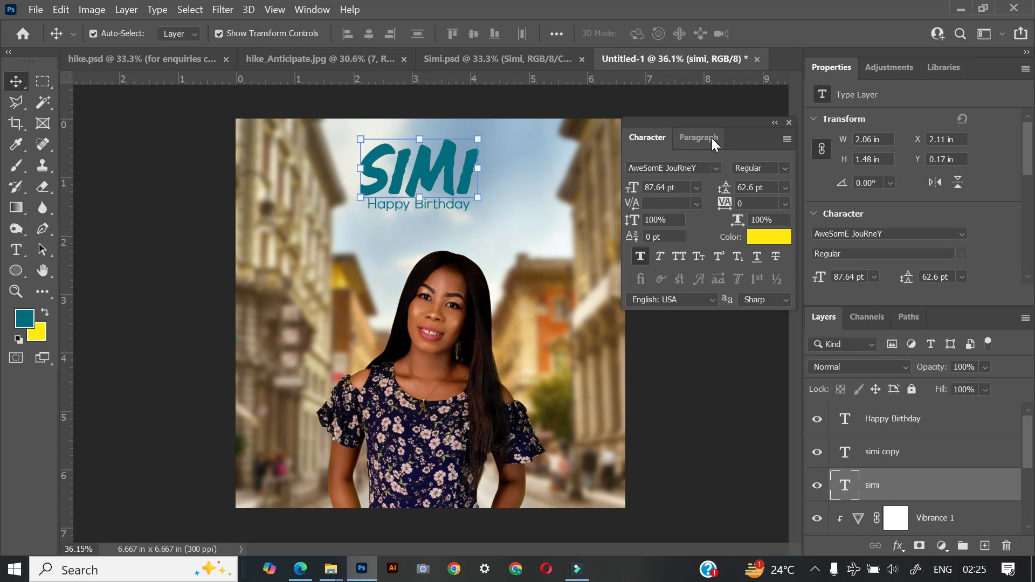
{"action": "key", "text": "shift+Down"}
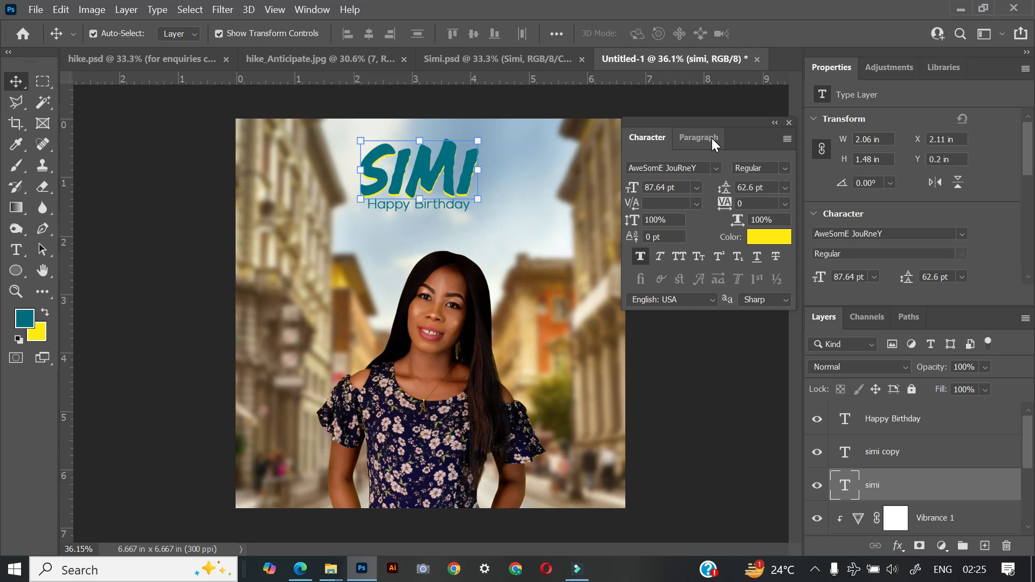
{"action": "key", "text": "Down"}
{"action": "key", "text": "shift+Left"}
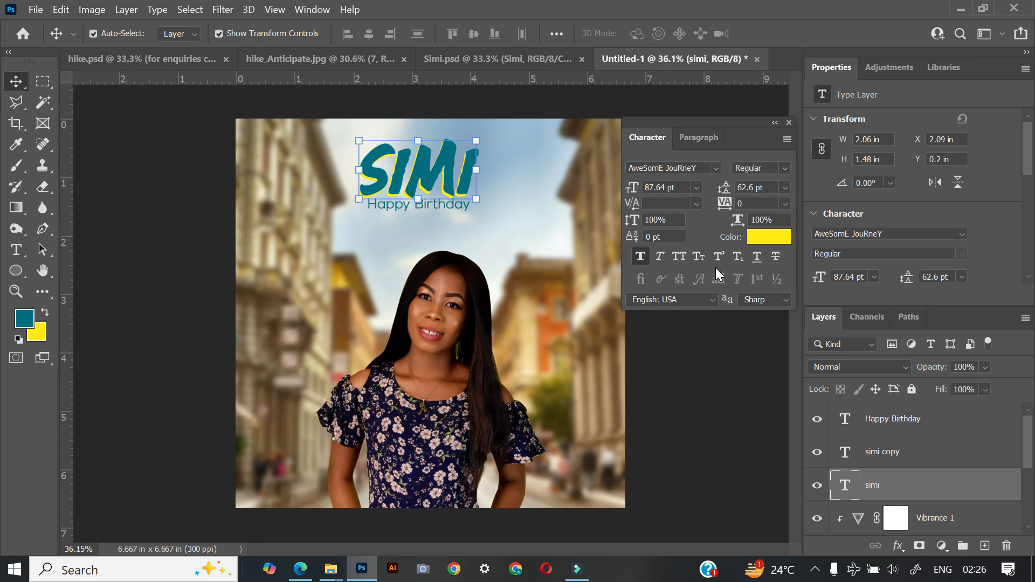
{"action": "key", "text": "Down"}
{"action": "left_click", "coordinate": [706, 388]}
Step: Shift the "Happy Birthday" text slightly down to a Y position of about 1.34 in and deselect it
{"action": "scroll", "coordinate": [422, 226], "scroll_direction": "up", "scroll_amount": 3}
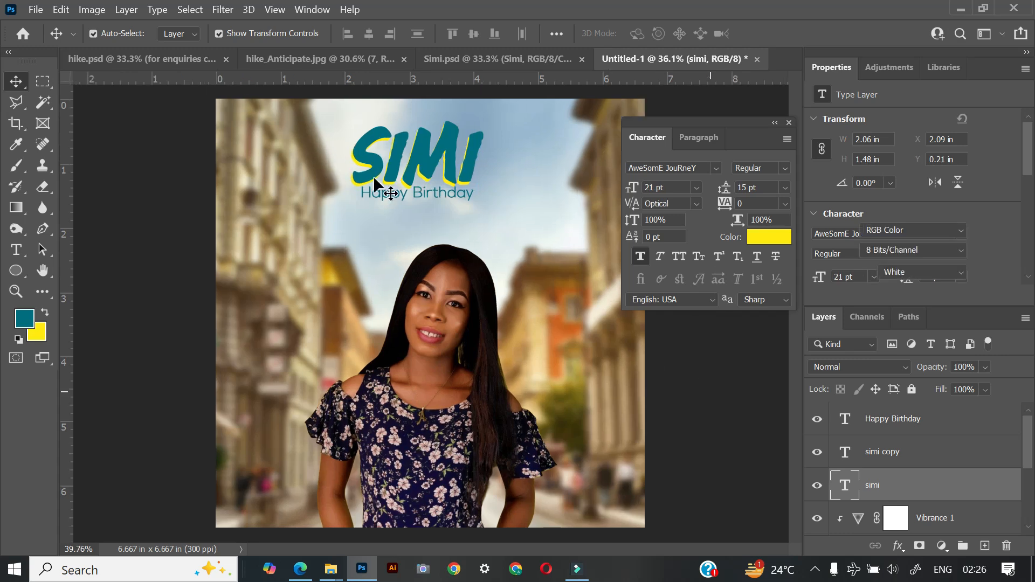
{"action": "left_click", "coordinate": [417, 222]}
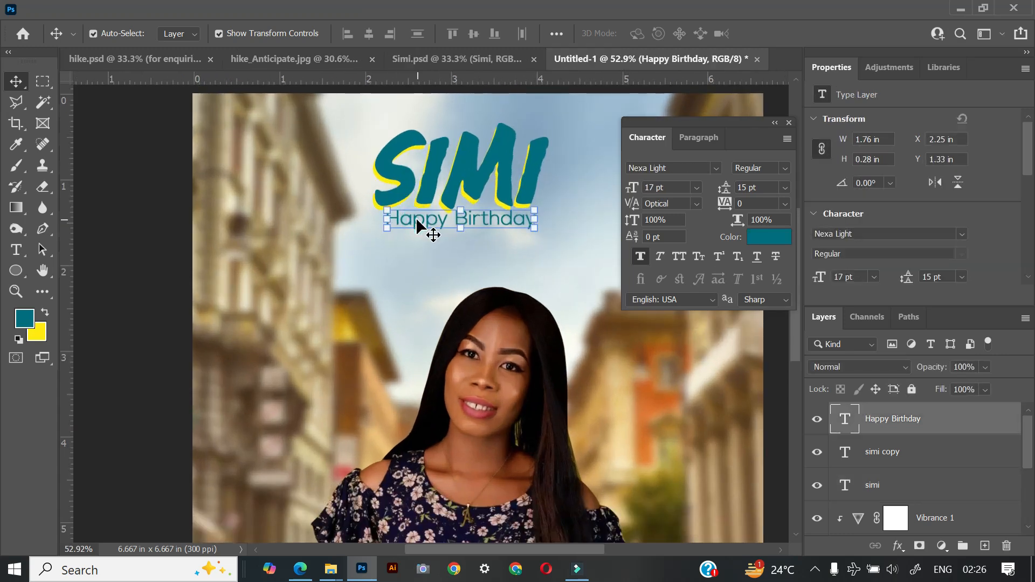
{"action": "left_click_drag", "start_coordinate": [416, 218], "coordinate": [416, 219]}
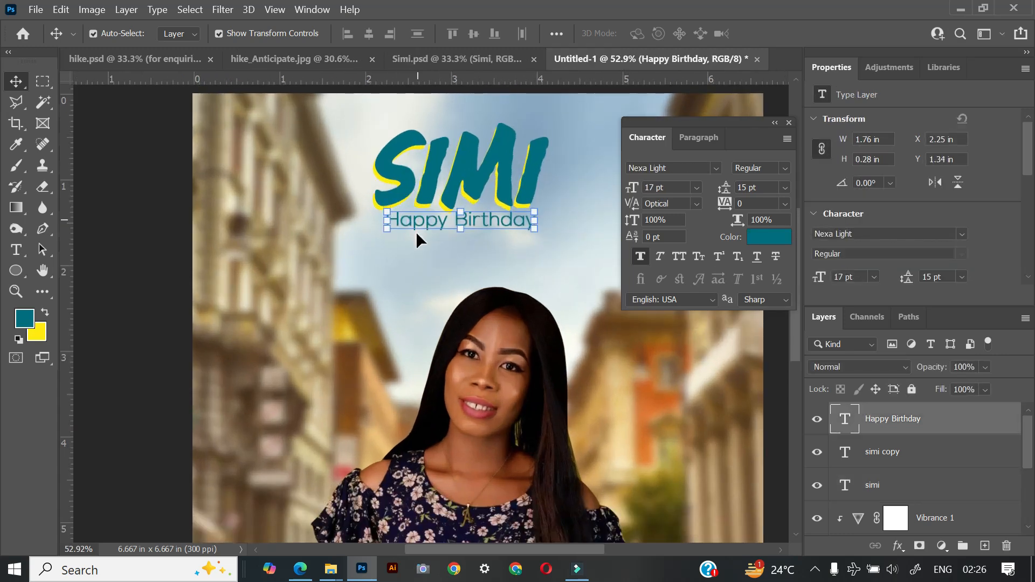
{"action": "left_click", "coordinate": [415, 273]}
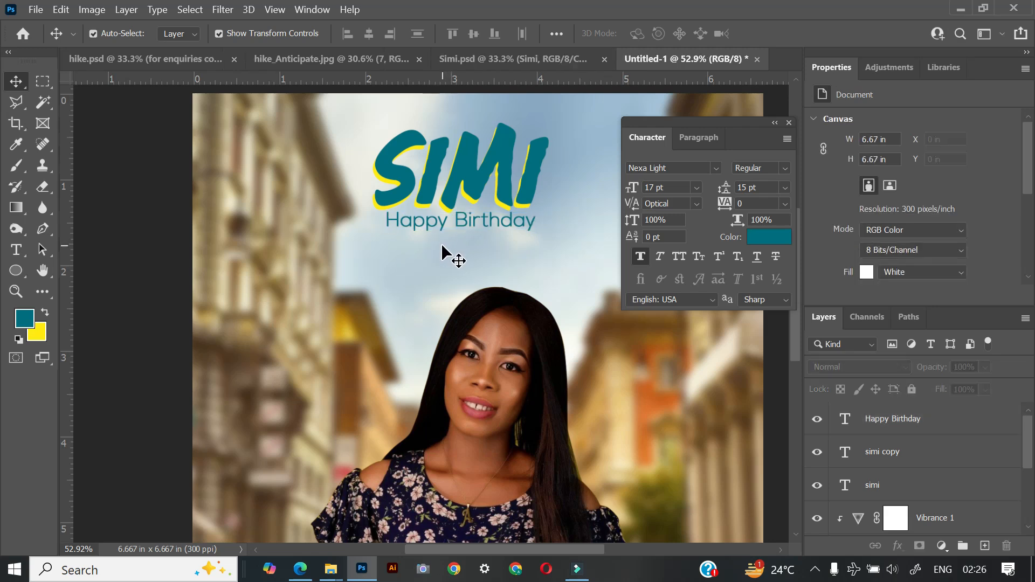
Step: Select the "Happy Birthday" text and both name layers and rotate them together to about -11.29°
{"action": "scroll", "coordinate": [464, 240], "scroll_direction": "down", "scroll_amount": 5}
{"action": "left_click_drag", "start_coordinate": [367, 192], "coordinate": [480, 261]}
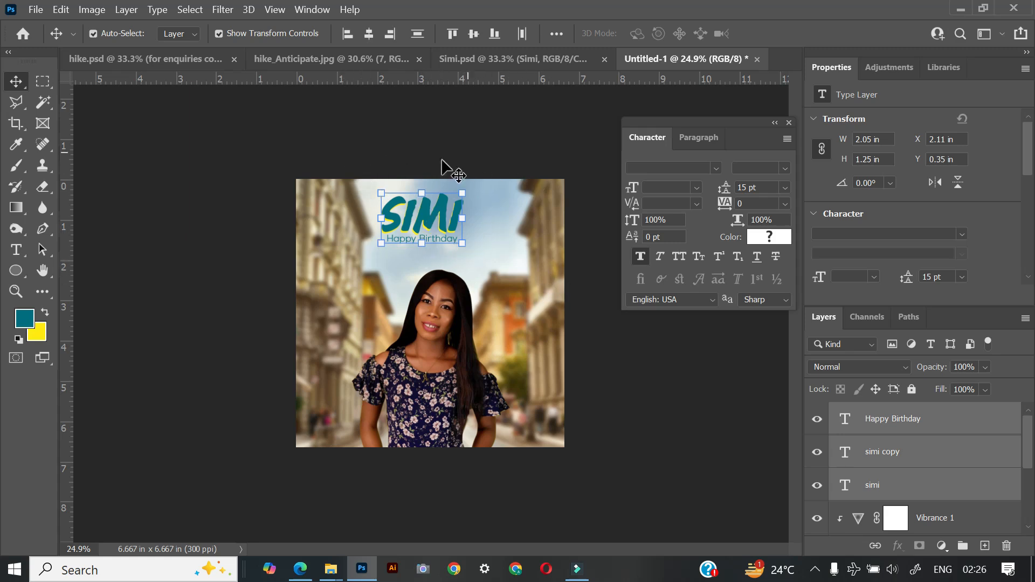
{"action": "left_click", "coordinate": [470, 254]}
{"action": "left_click_drag", "start_coordinate": [470, 254], "coordinate": [482, 248]}
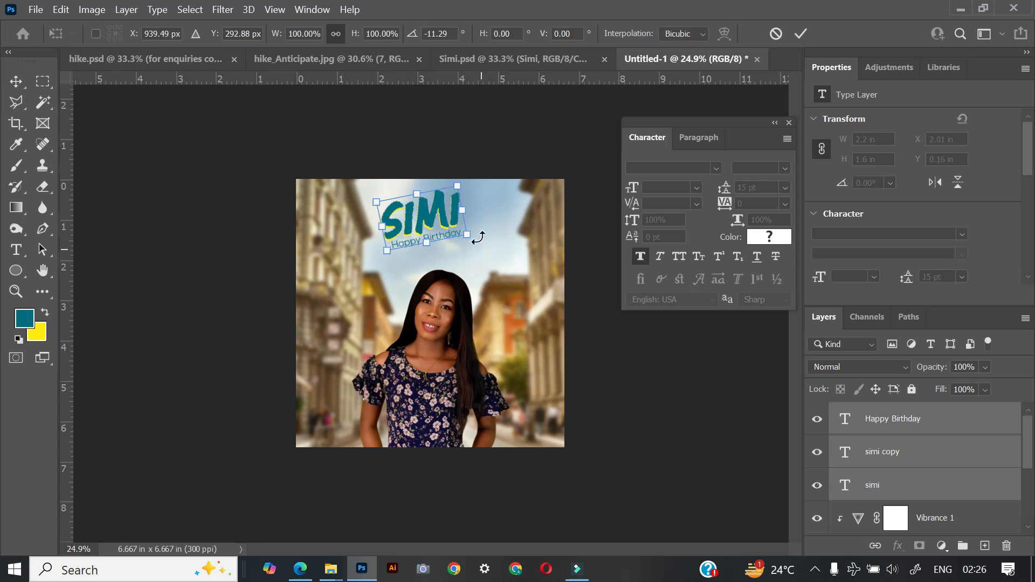
Step: Enlarge the tilted text group to about 2.28 by 1.66 in, place it at X 2.18 in, Y 0.25 in, and apply the transform
{"action": "left_click_drag", "start_coordinate": [440, 211], "coordinate": [450, 223]}
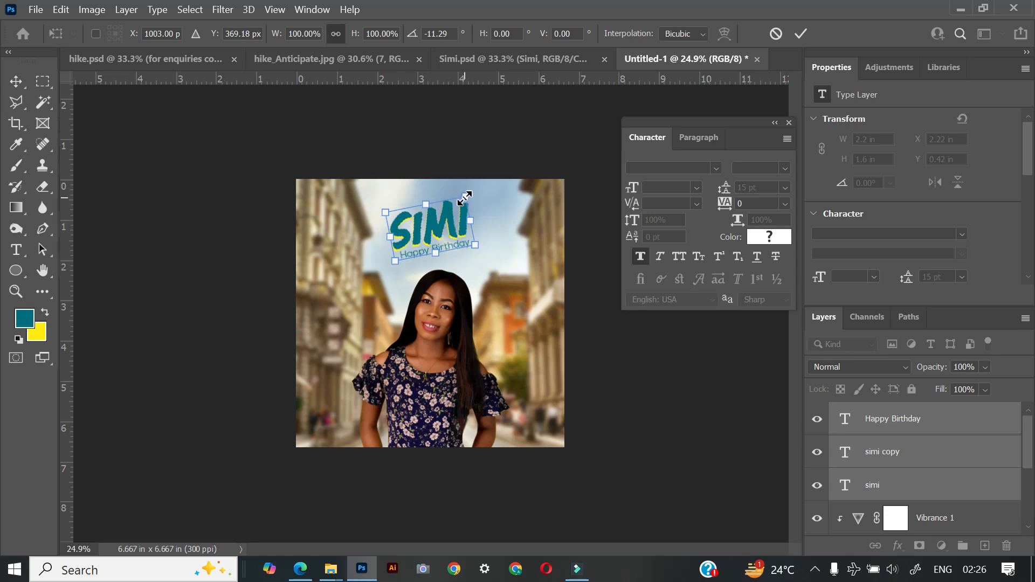
{"action": "left_click_drag", "start_coordinate": [467, 199], "coordinate": [469, 192]}
{"action": "left_click_drag", "start_coordinate": [441, 230], "coordinate": [443, 226]}
{"action": "key", "text": "Return"}
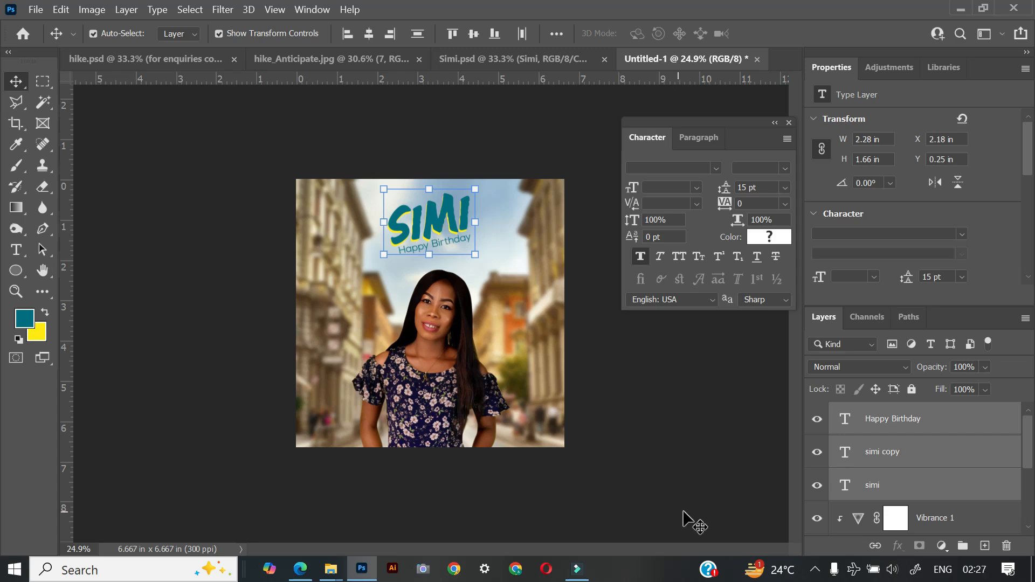
{"action": "left_click", "coordinate": [649, 351]}
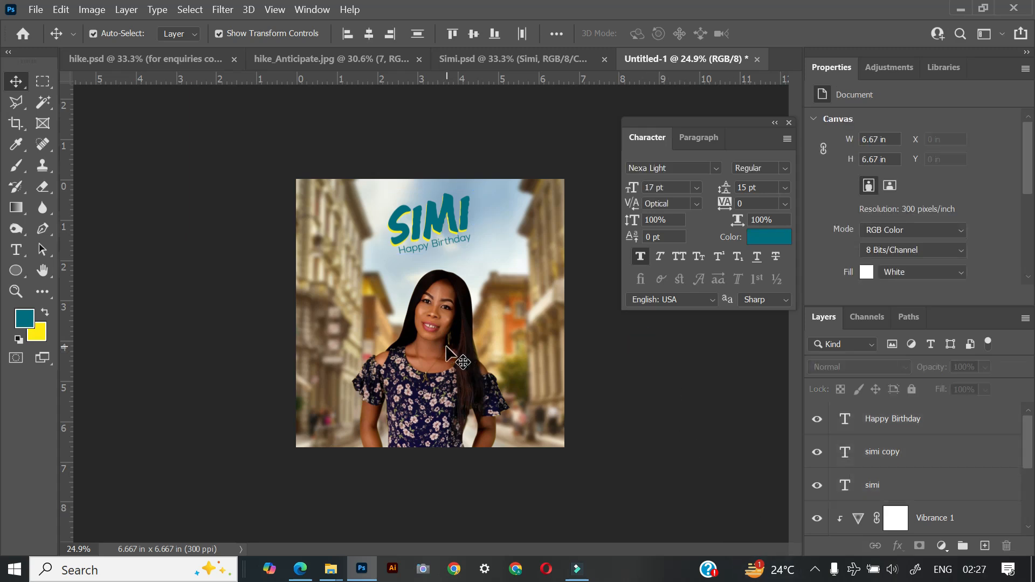
Step: Duplicate the cut-out woman layer and nudge the lower original left to an X position of 1.31 in
{"action": "left_click", "coordinate": [418, 425]}
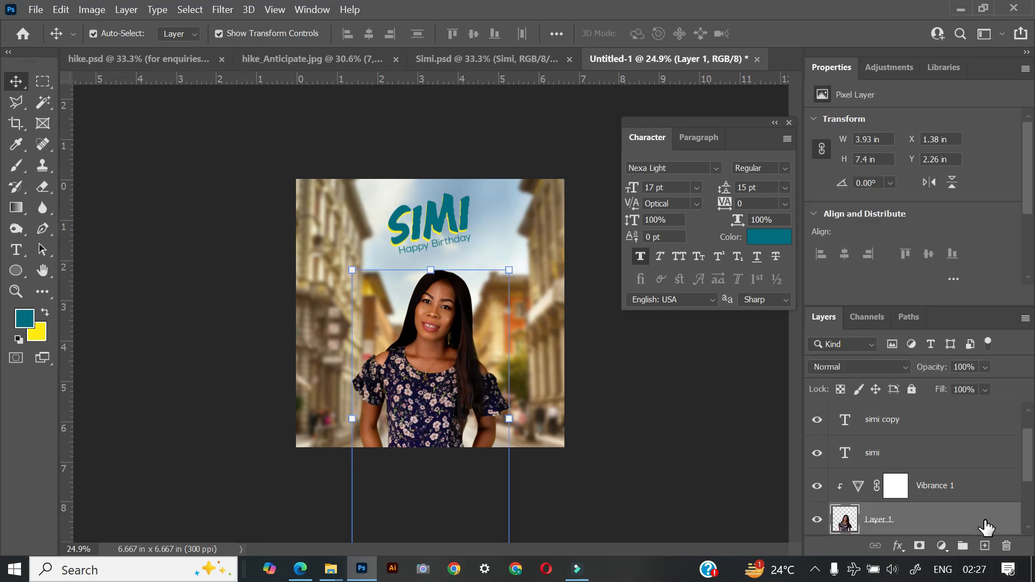
{"action": "key", "text": "ctrl+j"}
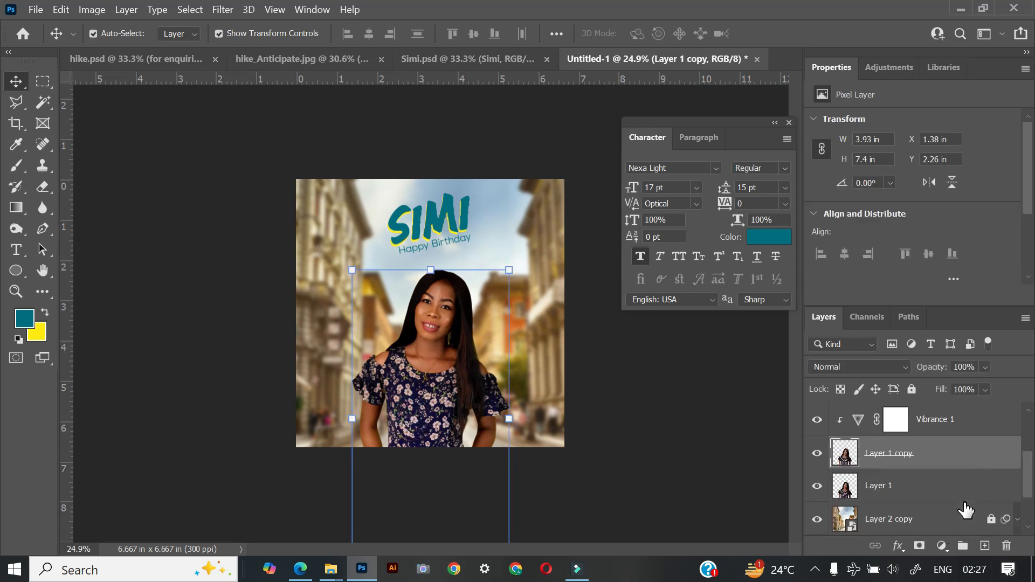
{"action": "left_click", "coordinate": [939, 489]}
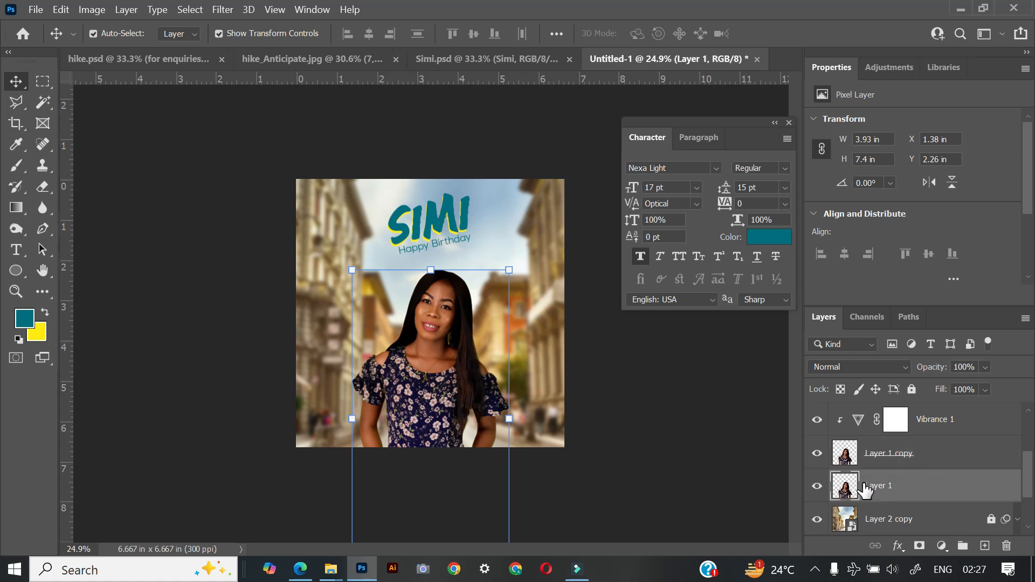
{"action": "left_click", "coordinate": [914, 486]}
{"action": "key", "text": "shift+Left"}
{"action": "key", "text": "shift+Left"}
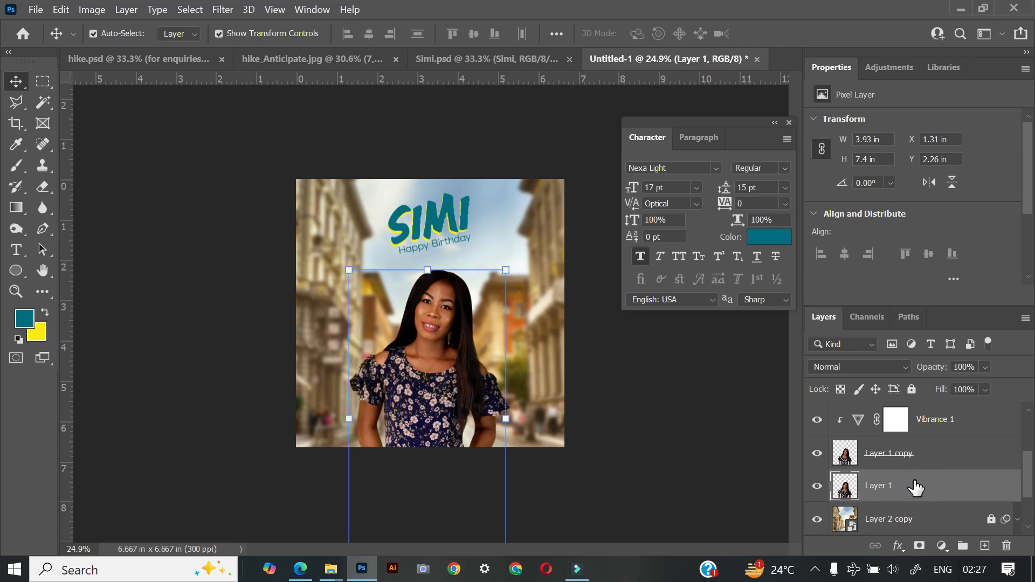
Step: Open the layer style settings of the lower woman layer, Layer 1, and enable only a Gradient Overlay on it
{"action": "right_click", "coordinate": [948, 487]}
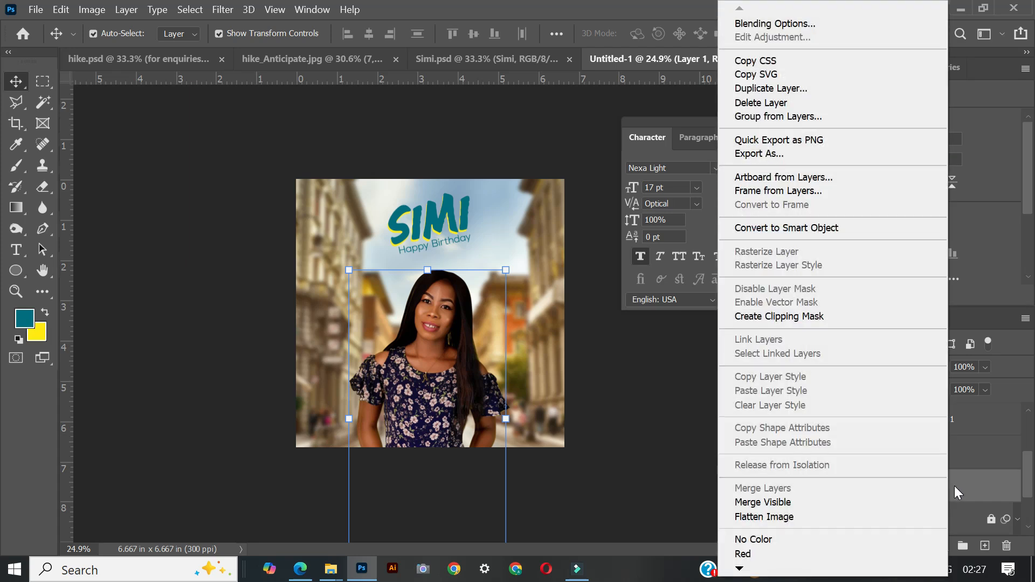
{"action": "left_click", "coordinate": [954, 486]}
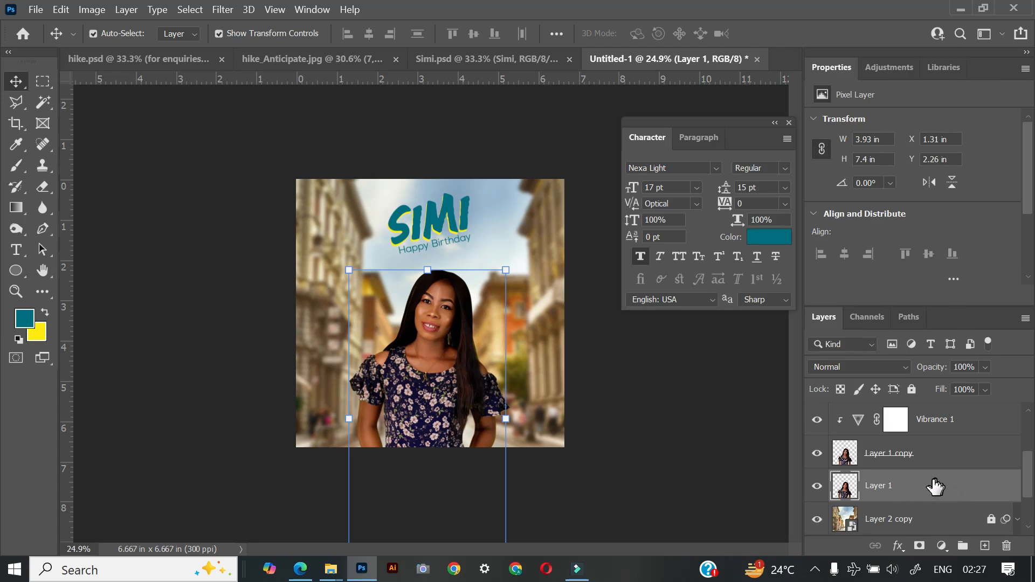
{"action": "double_click", "coordinate": [934, 491]}
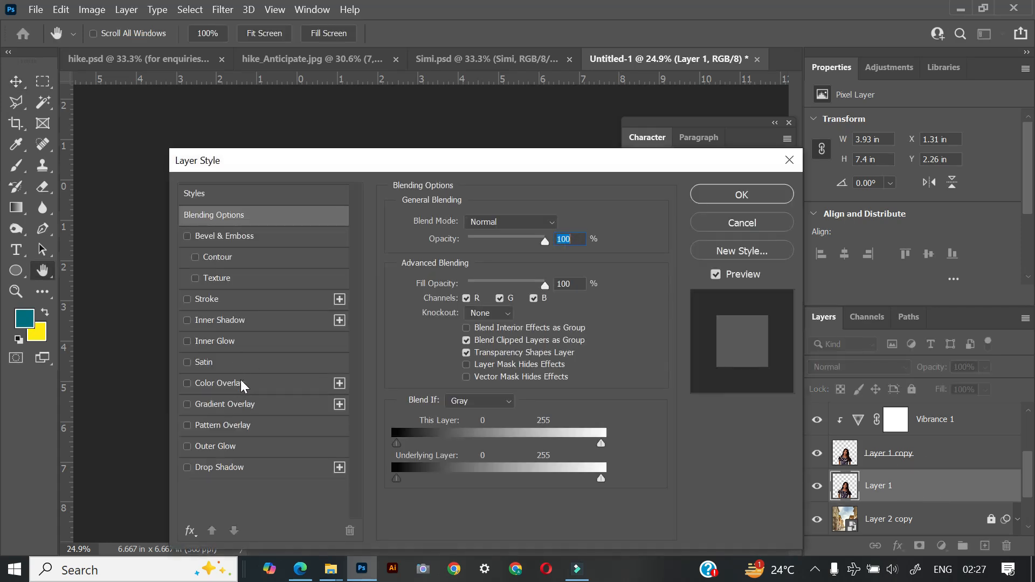
{"action": "left_click_drag", "start_coordinate": [264, 163], "coordinate": [693, 137]}
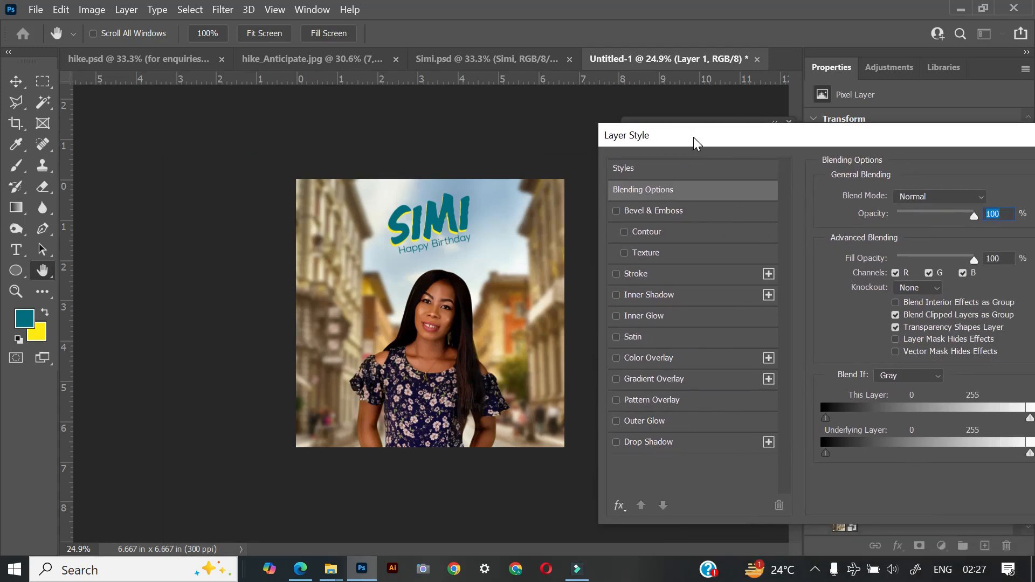
{"action": "left_click", "coordinate": [648, 358]}
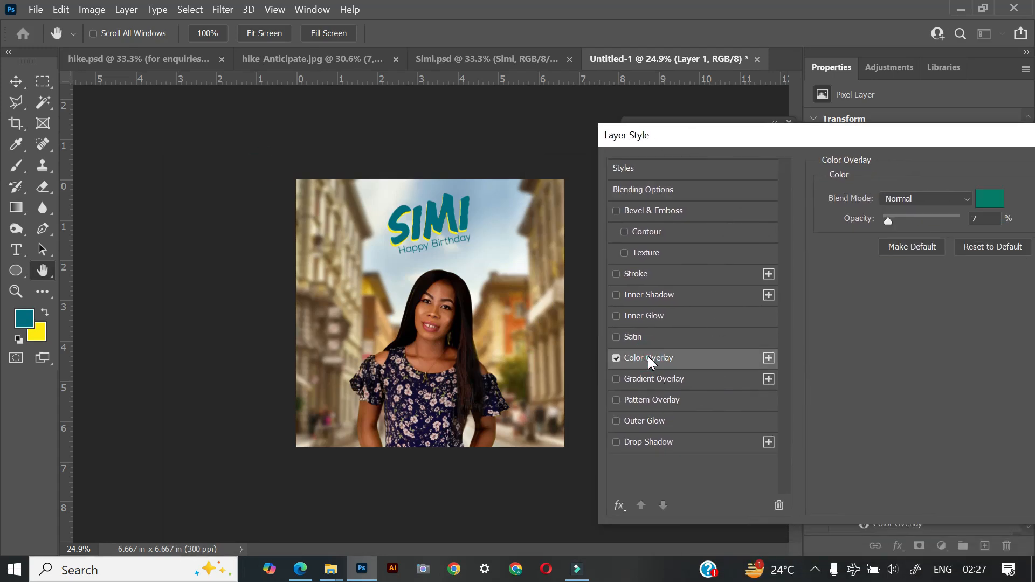
{"action": "left_click", "coordinate": [618, 360]}
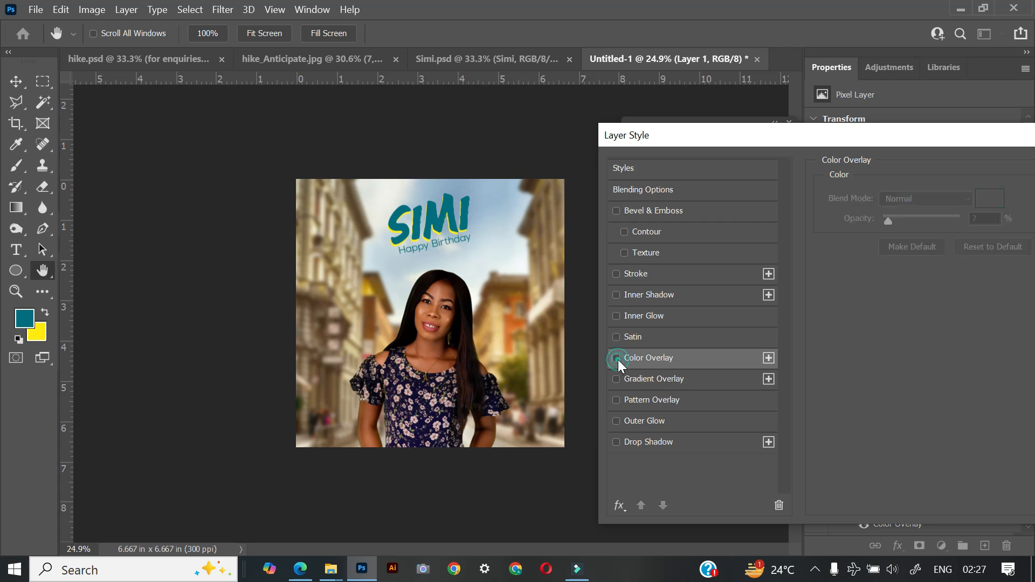
{"action": "left_click", "coordinate": [622, 380]}
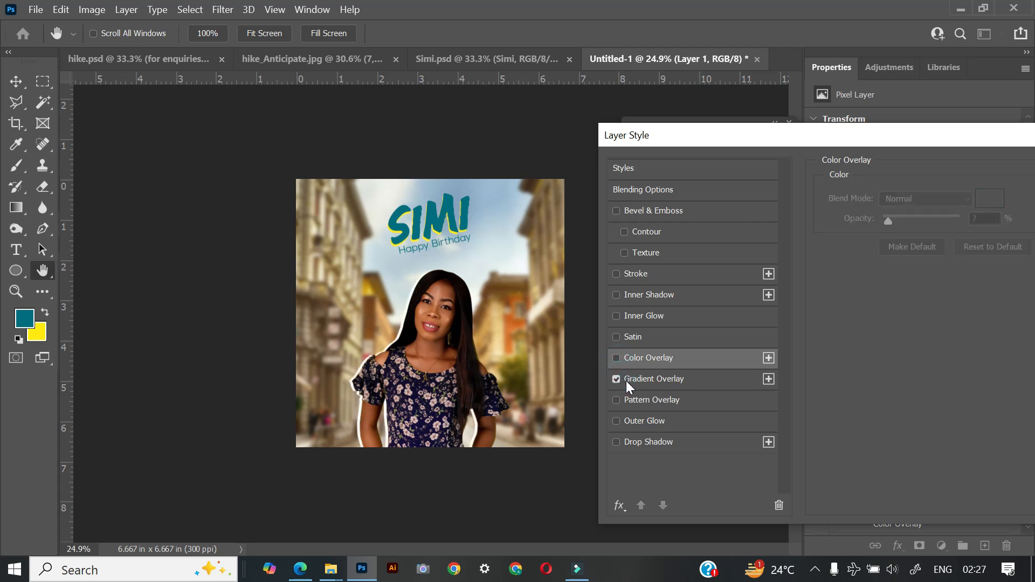
{"action": "left_click", "coordinate": [650, 381]}
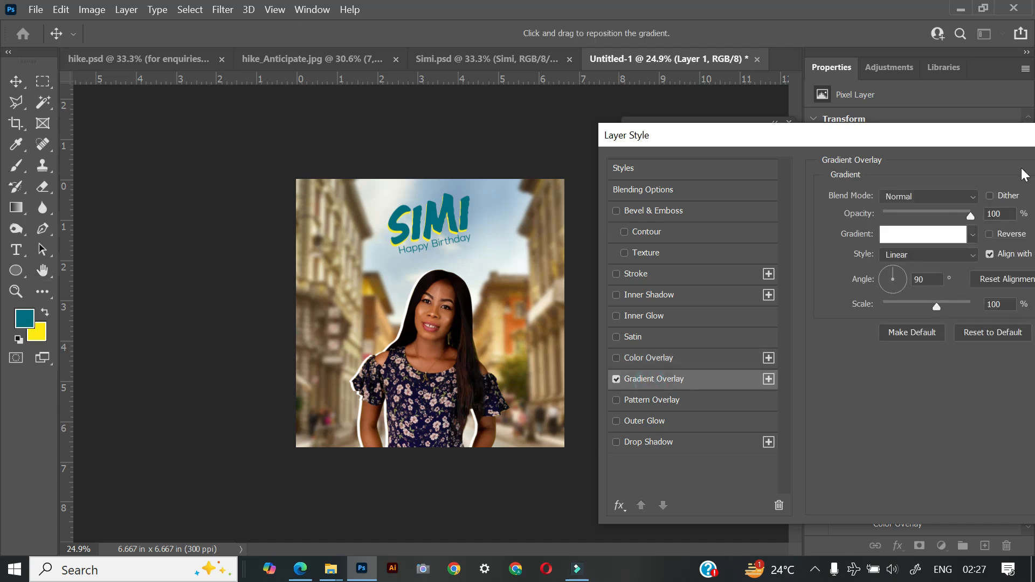
Step: Set both colour stops of the overlay gradient to the yellow background colour, ffea06, and apply the layer style
{"action": "left_click", "coordinate": [904, 234]}
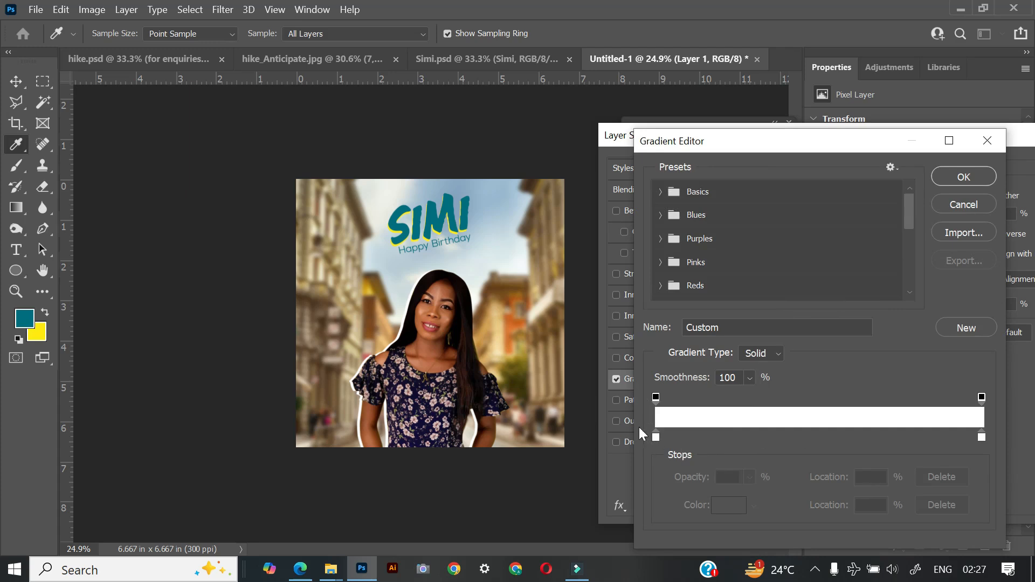
{"action": "left_click", "coordinate": [655, 437]}
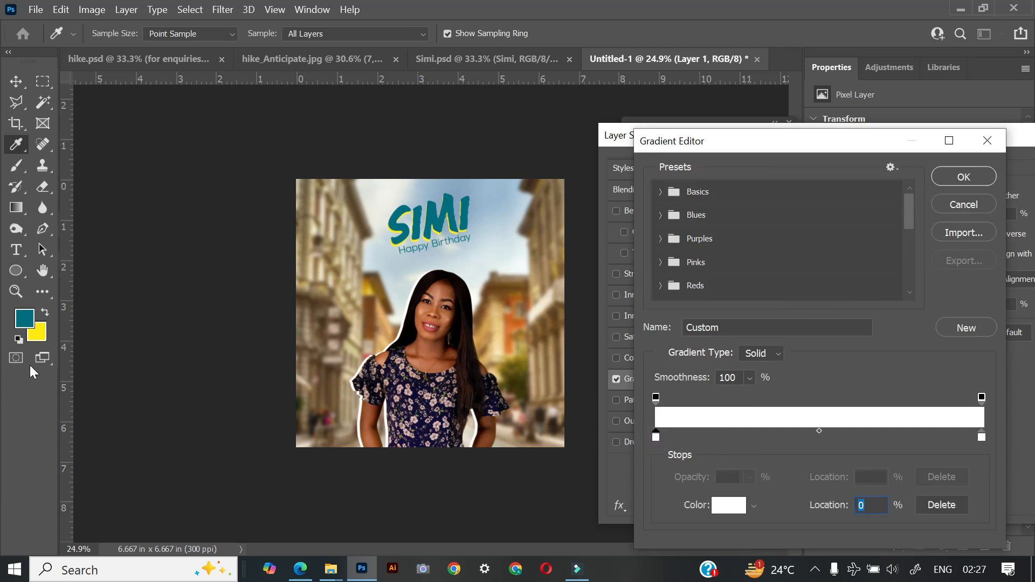
{"action": "left_click", "coordinate": [43, 330]}
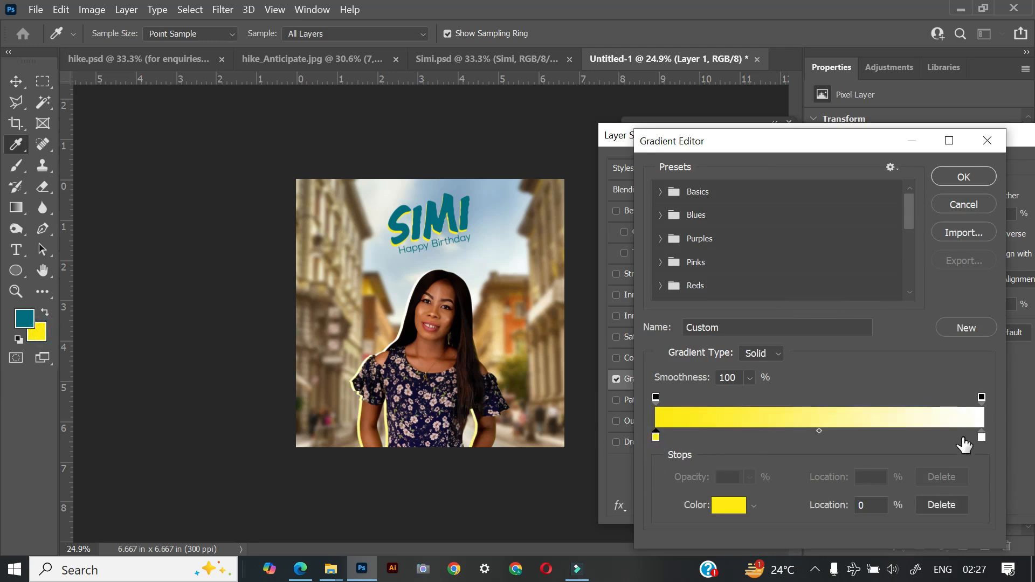
{"action": "left_click", "coordinate": [981, 438]}
{"action": "left_click", "coordinate": [729, 505]}
{"action": "left_click", "coordinate": [39, 334]}
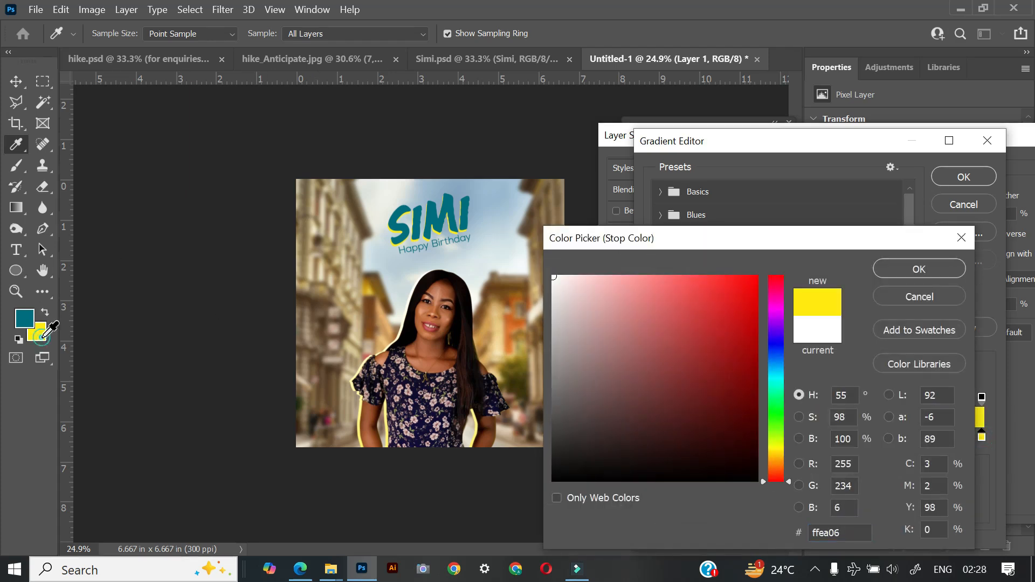
{"action": "left_click", "coordinate": [944, 265]}
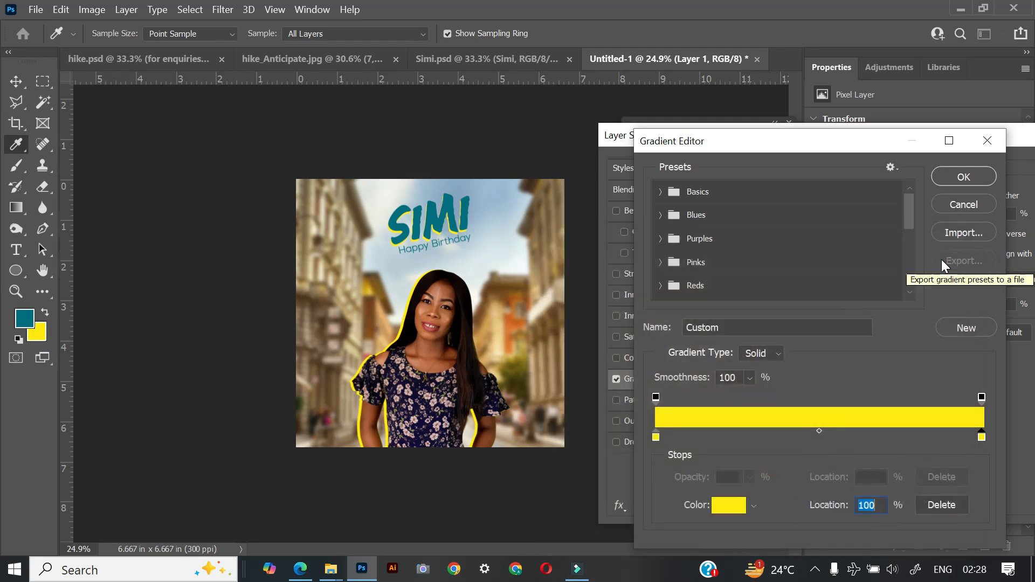
{"action": "left_click", "coordinate": [964, 178]}
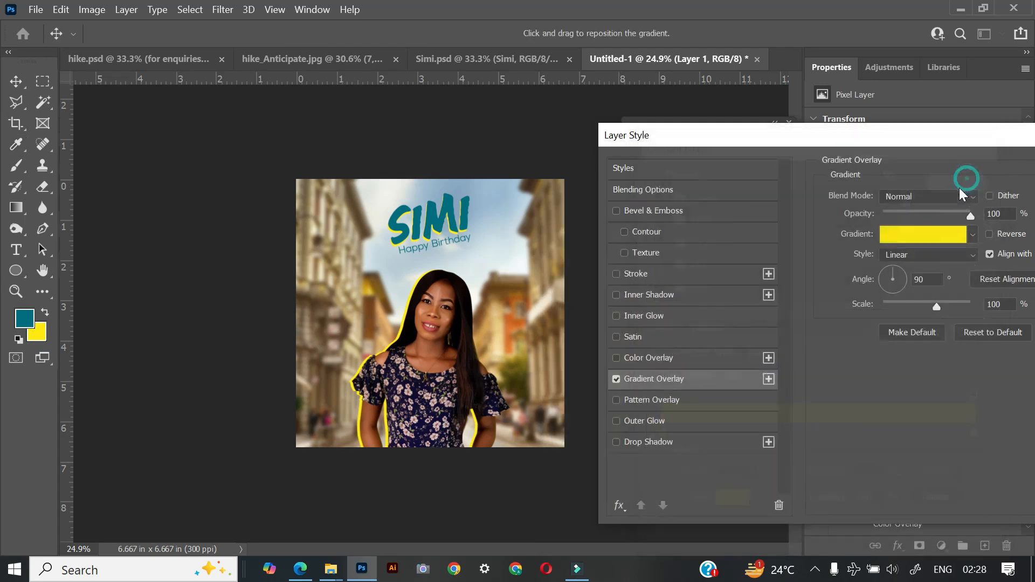
{"action": "left_click_drag", "start_coordinate": [962, 135], "coordinate": [803, 157]}
{"action": "left_click", "coordinate": [981, 190]}
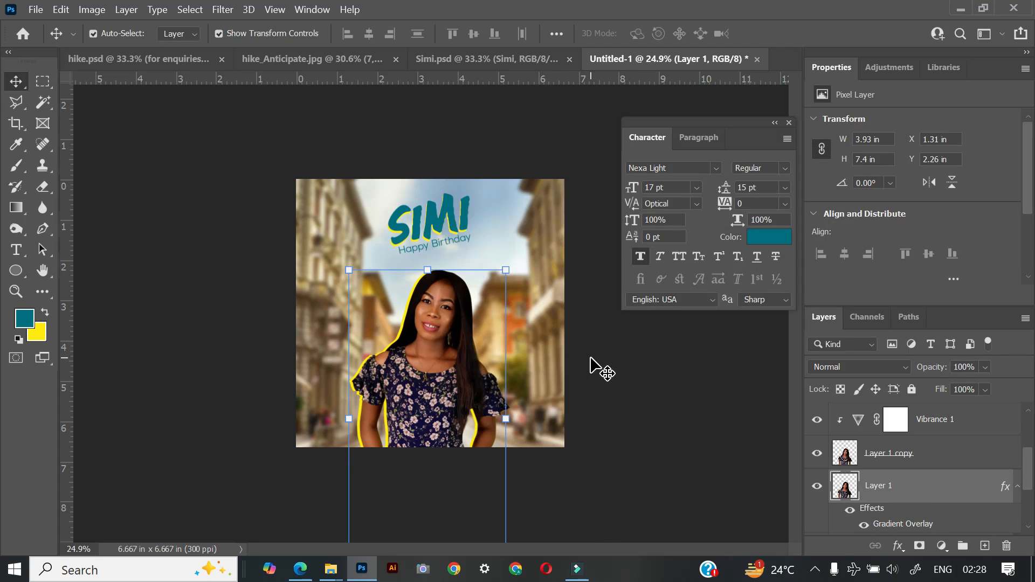
Step: Collapse the effects list of Layer 1 and lock all of the layer's properties
{"action": "left_click", "coordinate": [755, 388]}
{"action": "left_click", "coordinate": [1017, 486]}
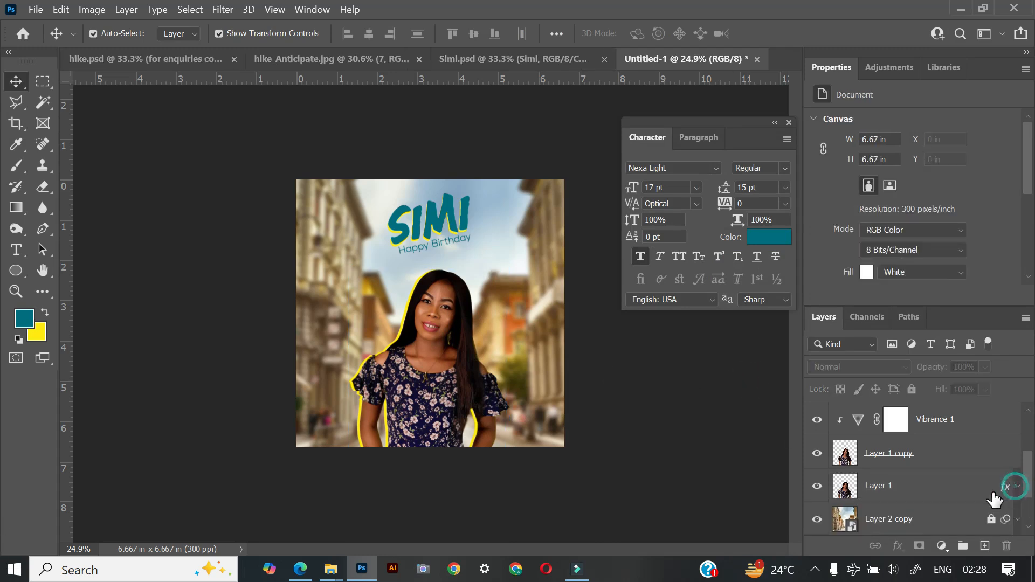
{"action": "left_click", "coordinate": [945, 488]}
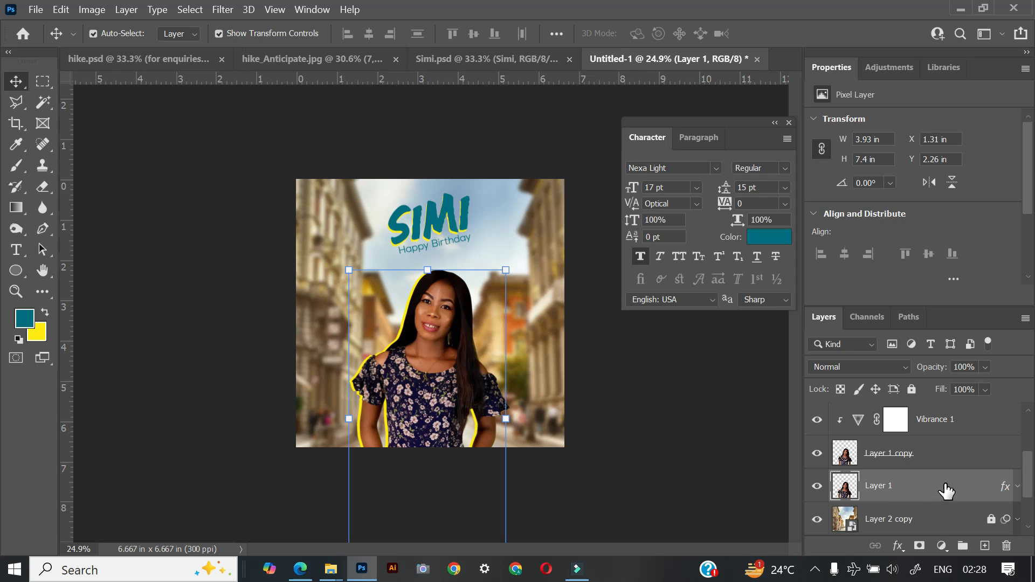
{"action": "left_click", "coordinate": [911, 388]}
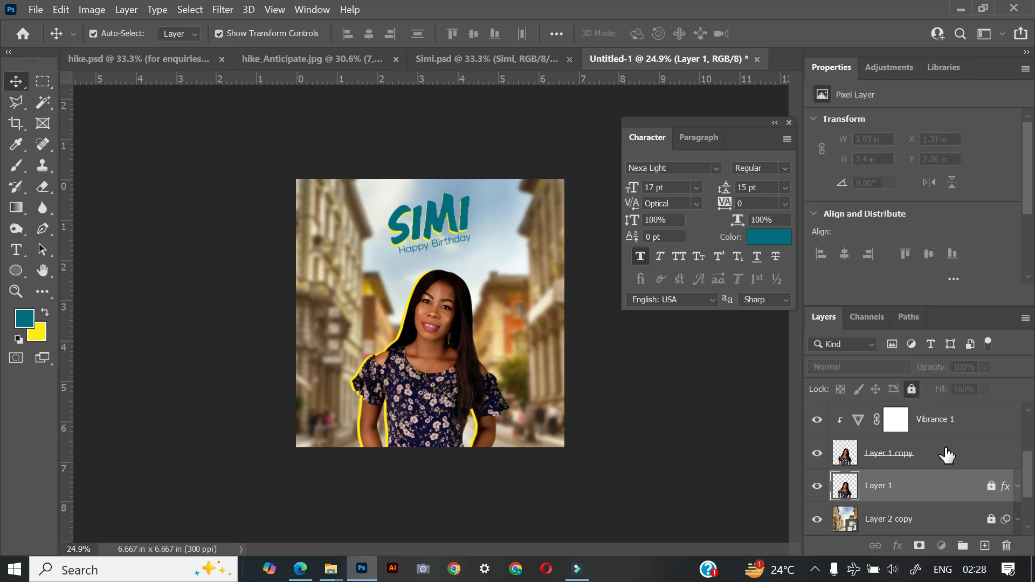
Step: Open the Camera Raw Filter on Layer 1 copy and set Exposure to +0.55, Contrast to +16 and Highlights to -3
{"action": "left_click", "coordinate": [943, 453]}
{"action": "scroll", "coordinate": [394, 323], "scroll_direction": "up", "scroll_amount": 1}
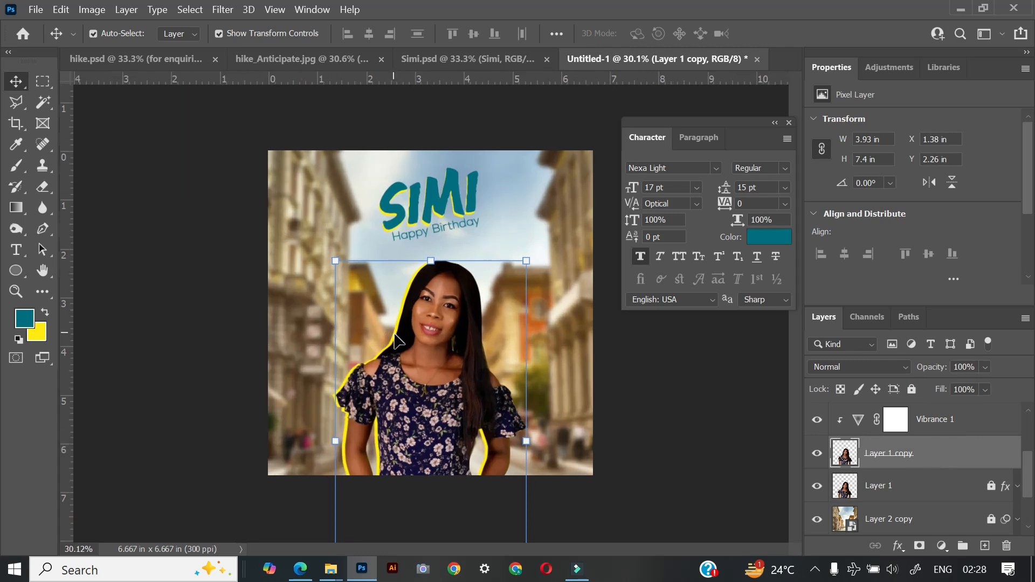
{"action": "left_click", "coordinate": [222, 15]}
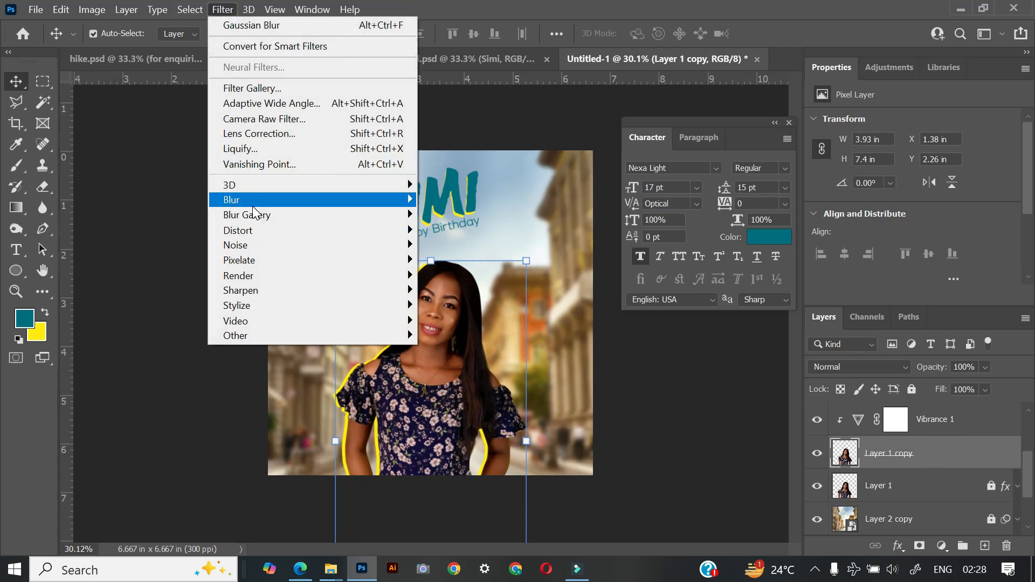
{"action": "mouse_move", "coordinate": [253, 207]}
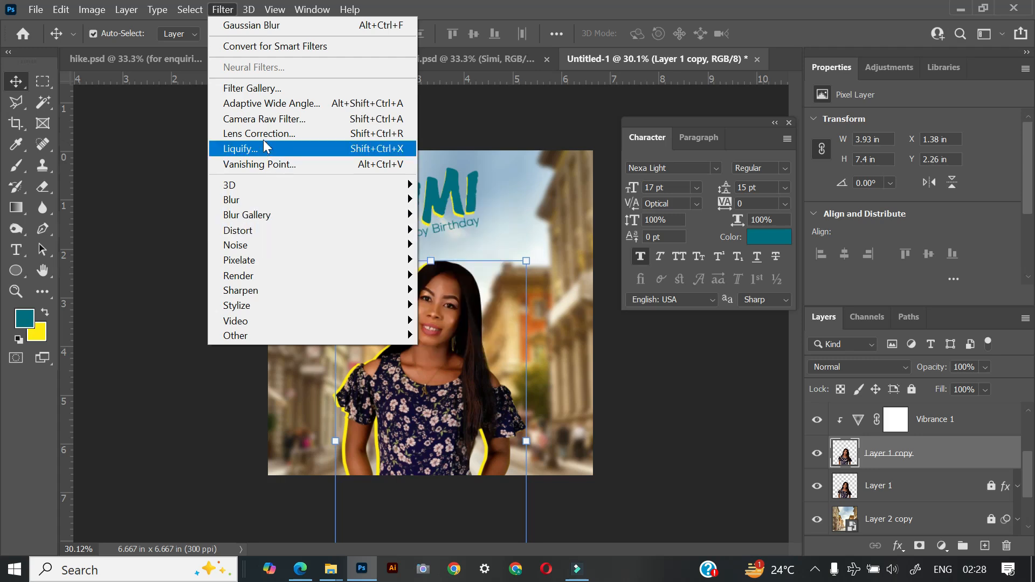
{"action": "left_click", "coordinate": [265, 120]}
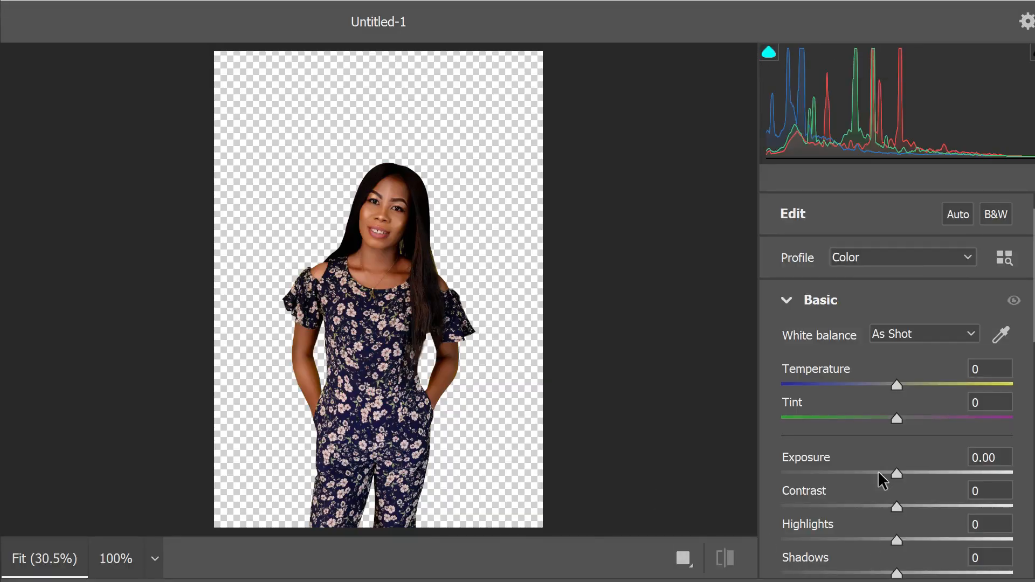
{"action": "left_click_drag", "start_coordinate": [901, 474], "coordinate": [893, 534]}
Step: Set Shadows to -4, Whites to +6, Blacks to -5, Vibrance to +22 and Saturation to -6, and apply the Camera Raw Filter
{"action": "scroll", "coordinate": [894, 539], "scroll_direction": "down", "scroll_amount": 2}
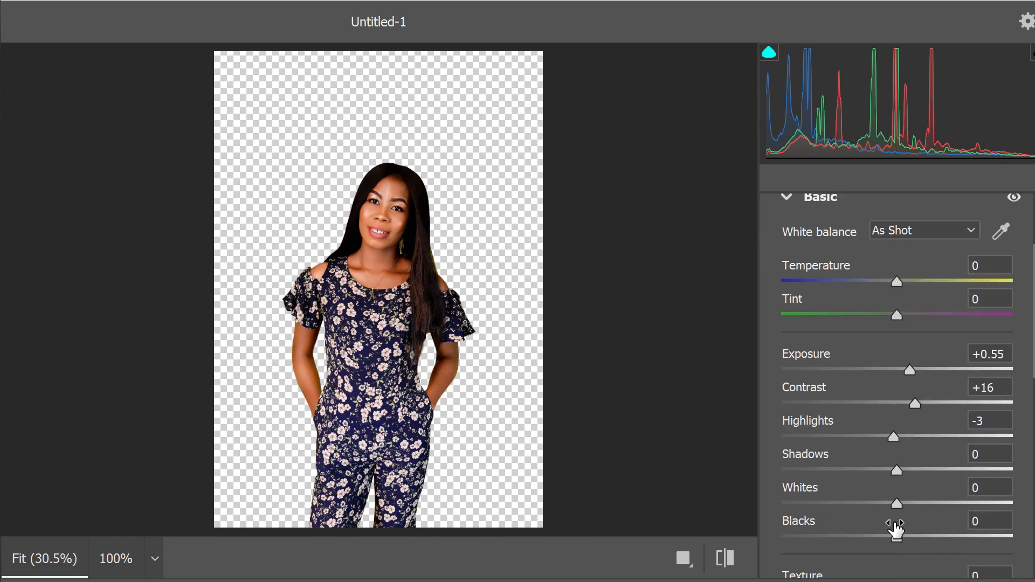
{"action": "left_click_drag", "start_coordinate": [897, 472], "coordinate": [891, 537]}
{"action": "scroll", "coordinate": [890, 491], "scroll_direction": "down", "scroll_amount": 2}
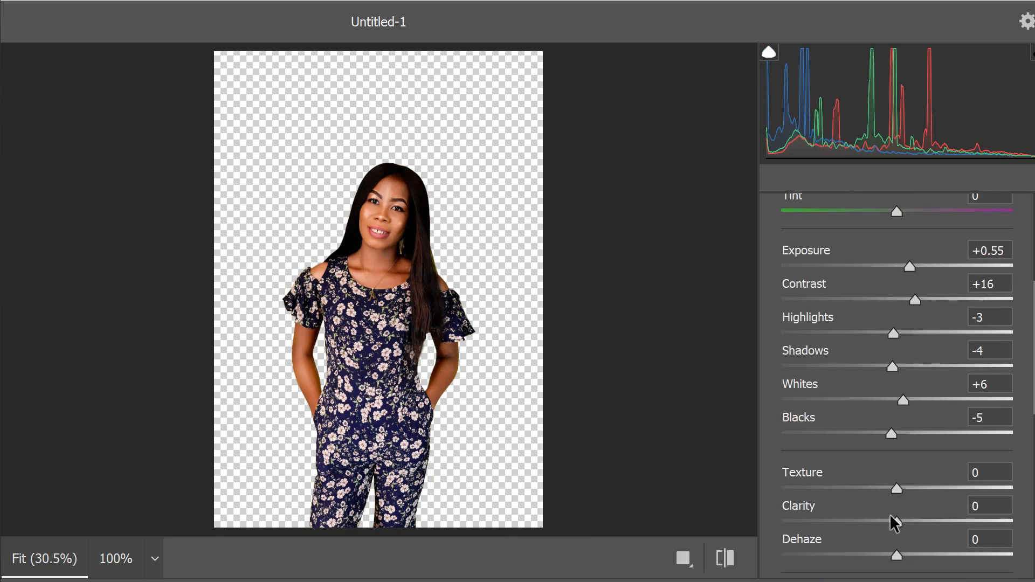
{"action": "scroll", "coordinate": [891, 515], "scroll_direction": "down", "scroll_amount": 2}
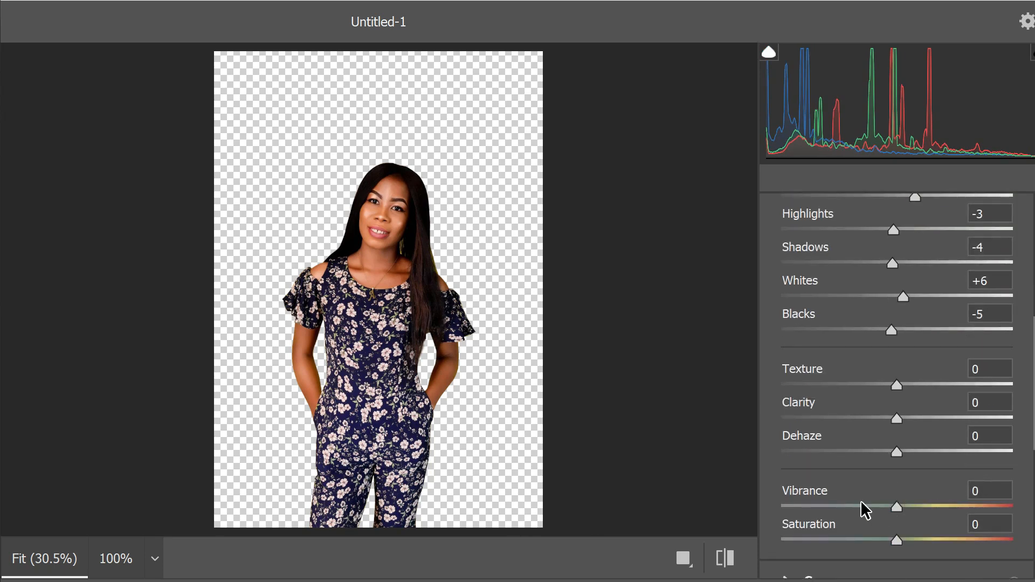
{"action": "left_click_drag", "start_coordinate": [918, 509], "coordinate": [937, 509]}
{"action": "left_click_drag", "start_coordinate": [893, 539], "coordinate": [887, 543]}
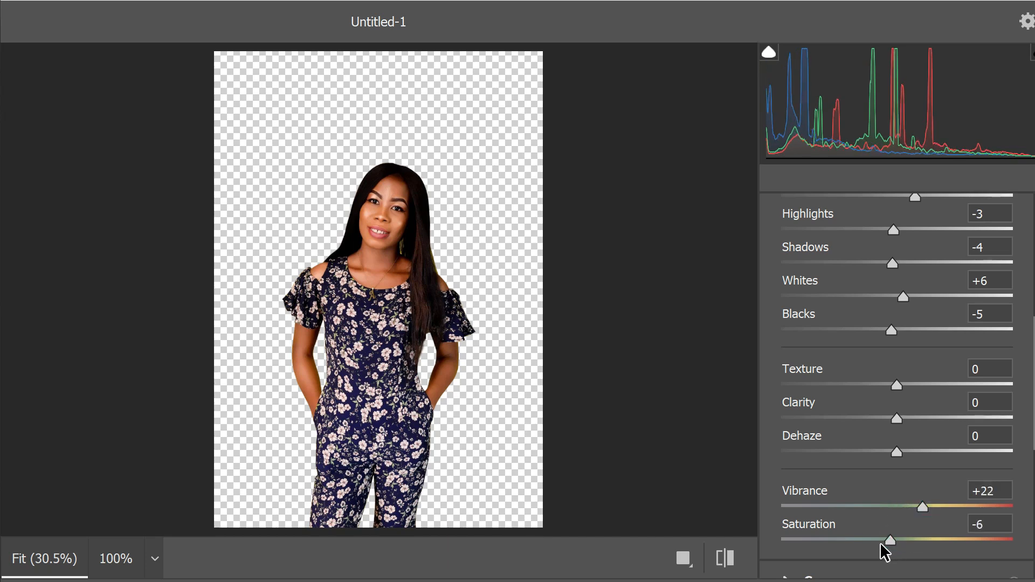
{"action": "key", "text": "Return"}
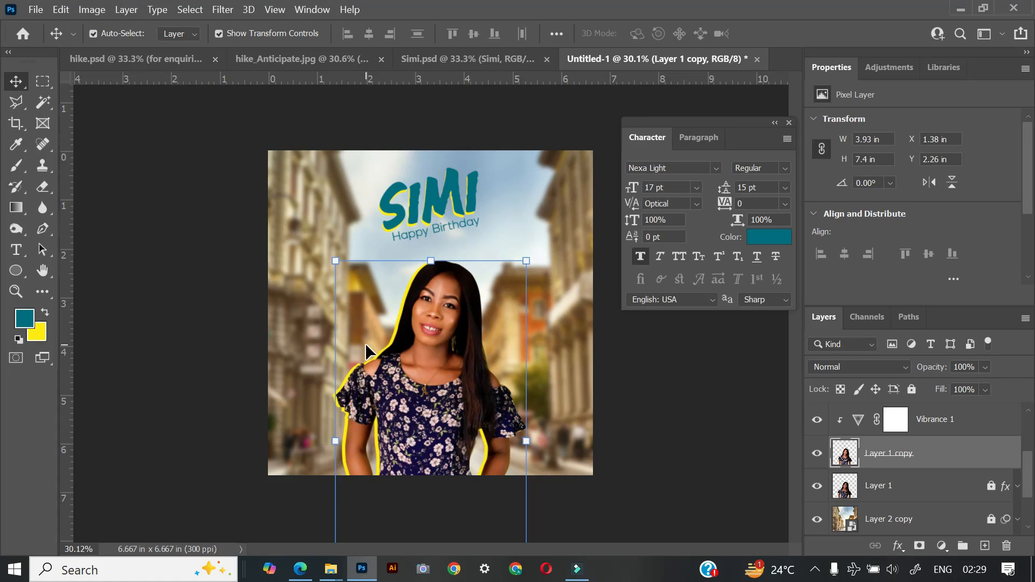
Step: Create a new empty layer above the Vibrance 1 adjustment and prepare the Brush tool with yellow foreground at size 800
{"action": "key", "text": "x"}
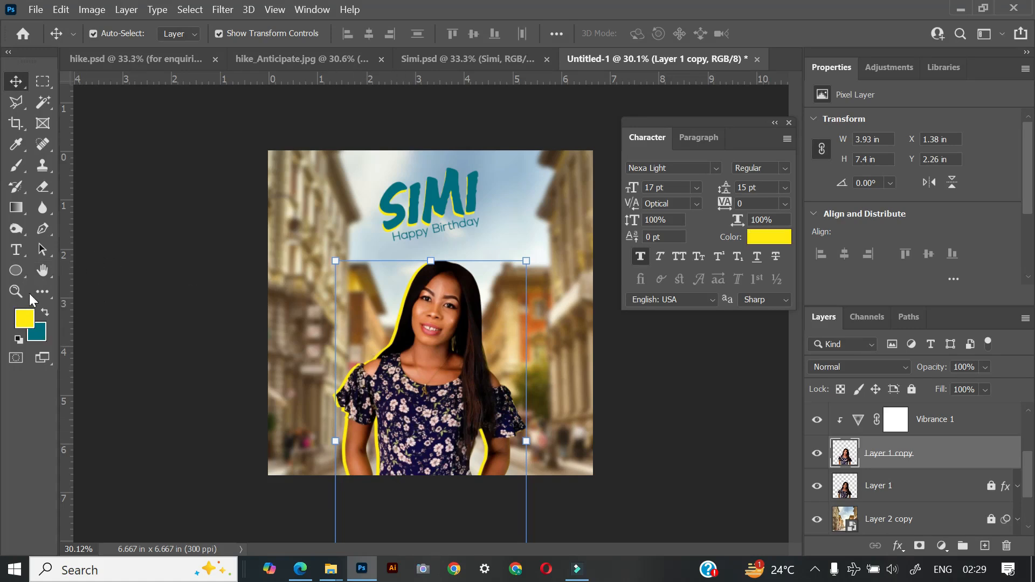
{"action": "left_click", "coordinate": [16, 271]}
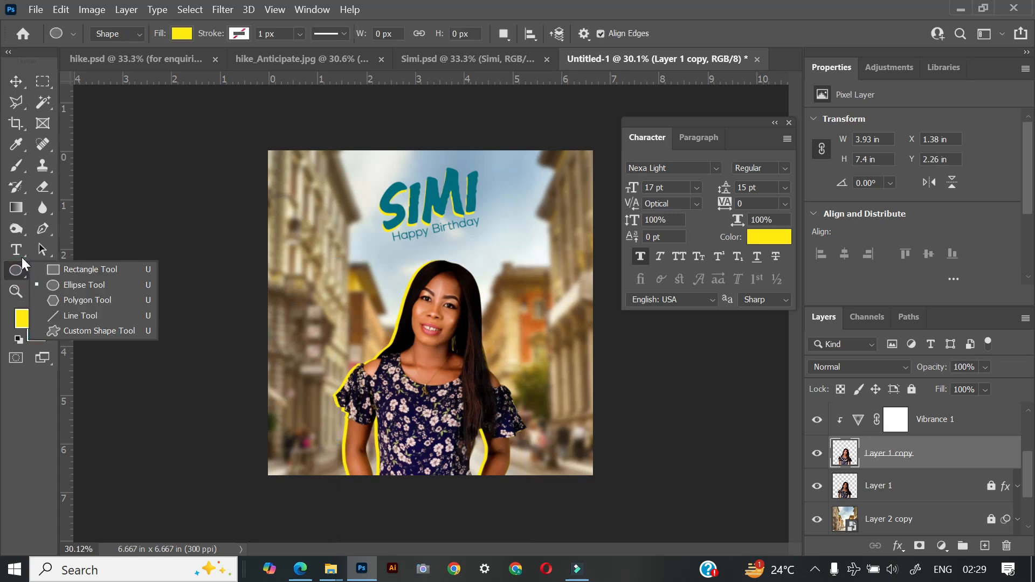
{"action": "key", "text": "b"}
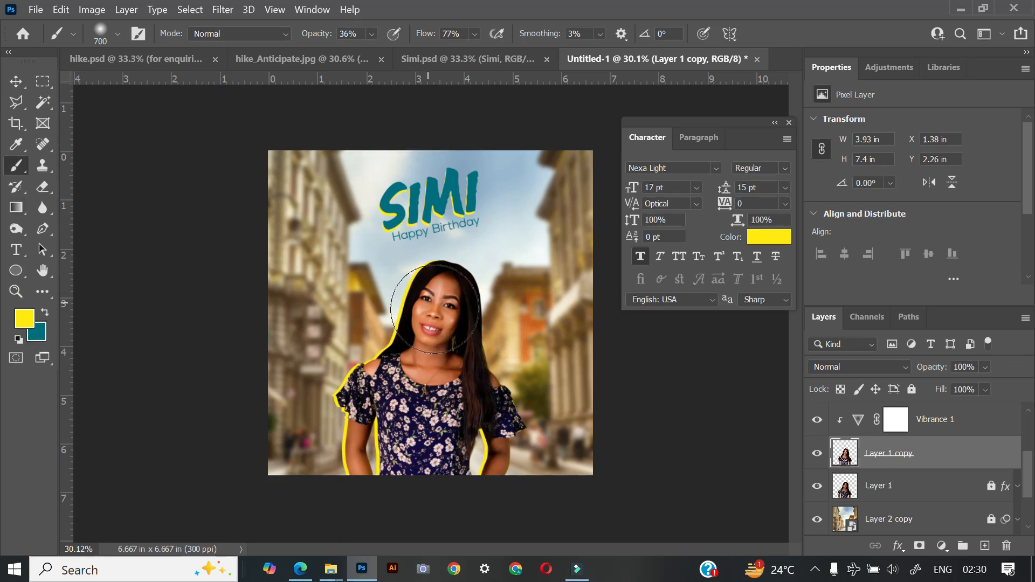
{"action": "left_click", "coordinate": [960, 424]}
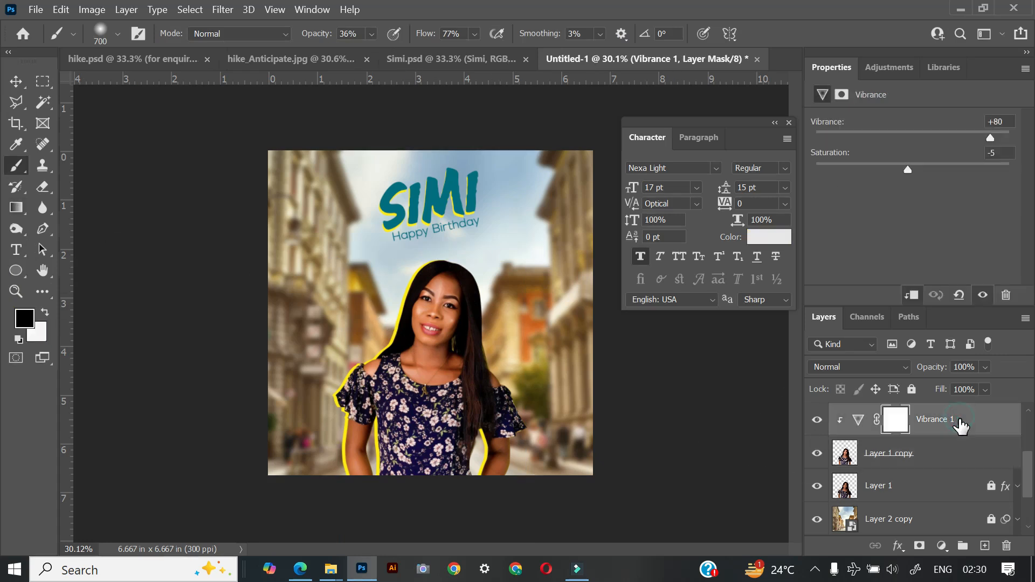
{"action": "scroll", "coordinate": [960, 426], "scroll_direction": "up", "scroll_amount": 2}
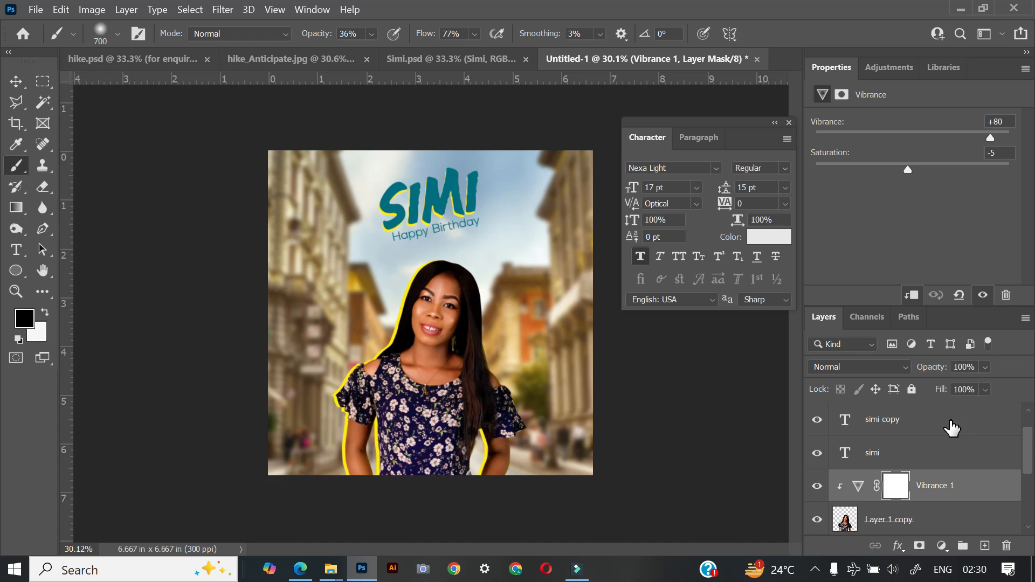
{"action": "key", "text": "ctrl+shift+n"}
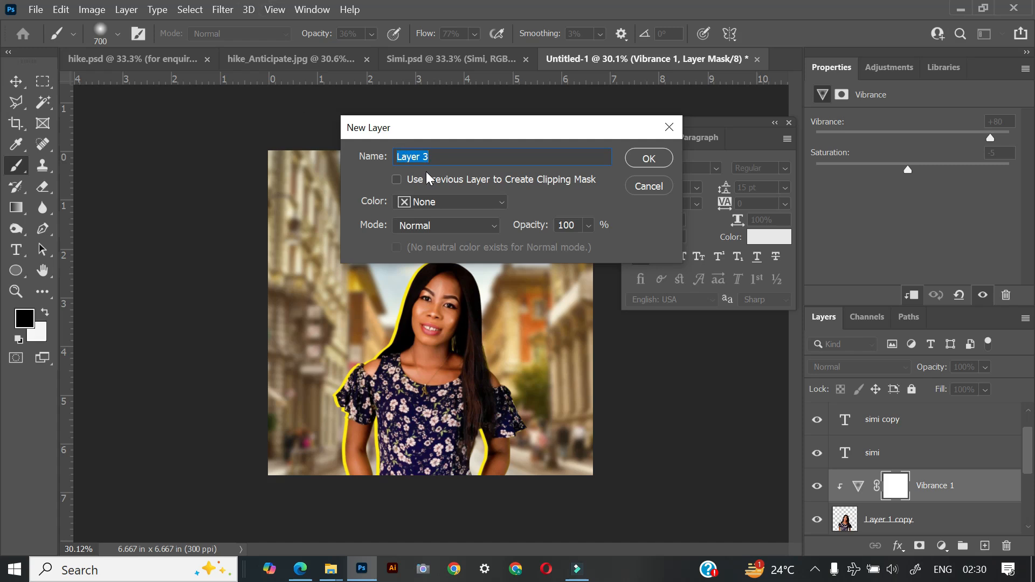
{"action": "key", "text": "Return"}
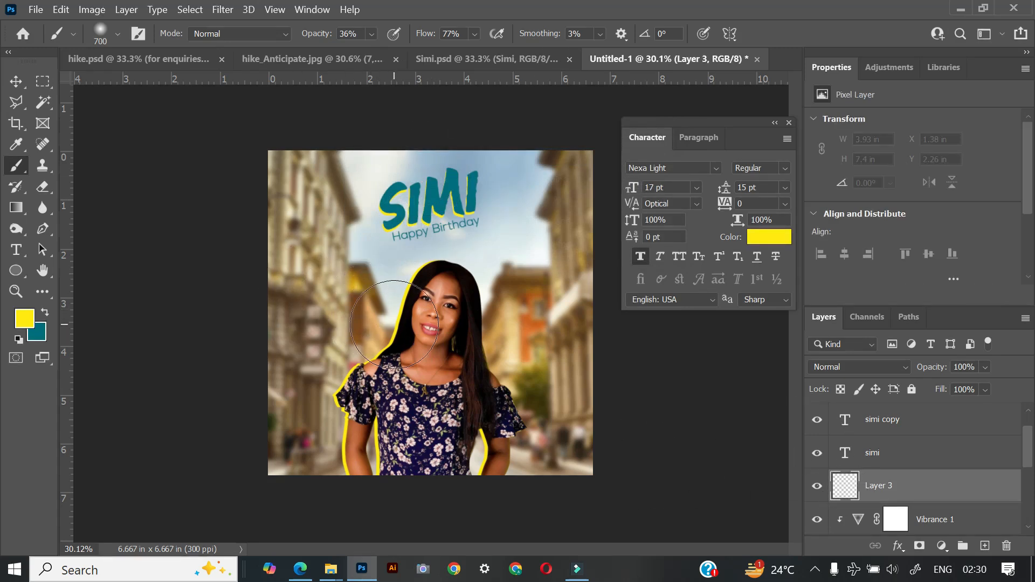
{"action": "key", "text": "bracketright"}
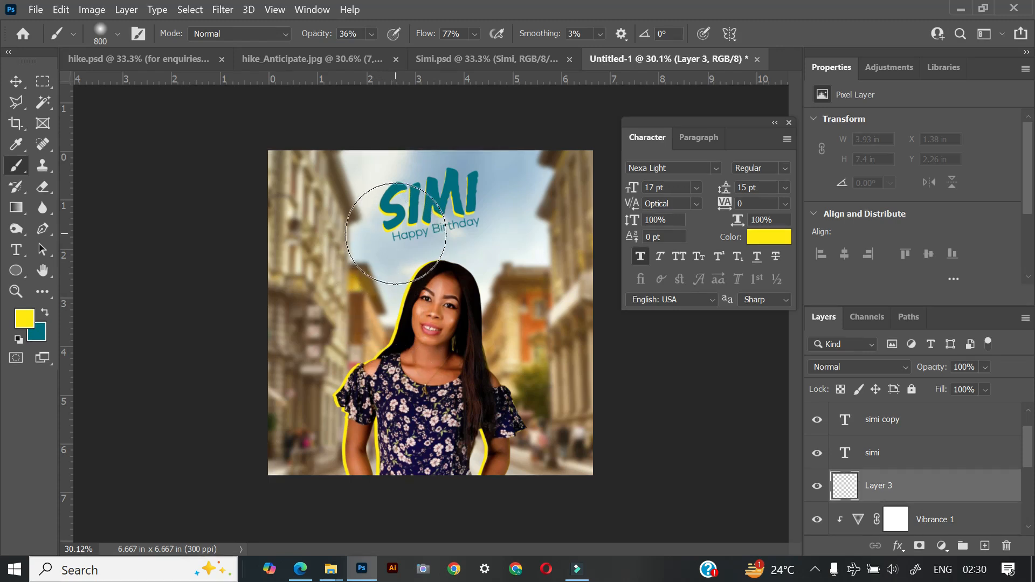
Step: Set the brush opacity and flow to 100% and paint a soft yellow glow beside the woman's head on Layer 3
{"action": "left_click", "coordinate": [371, 39]}
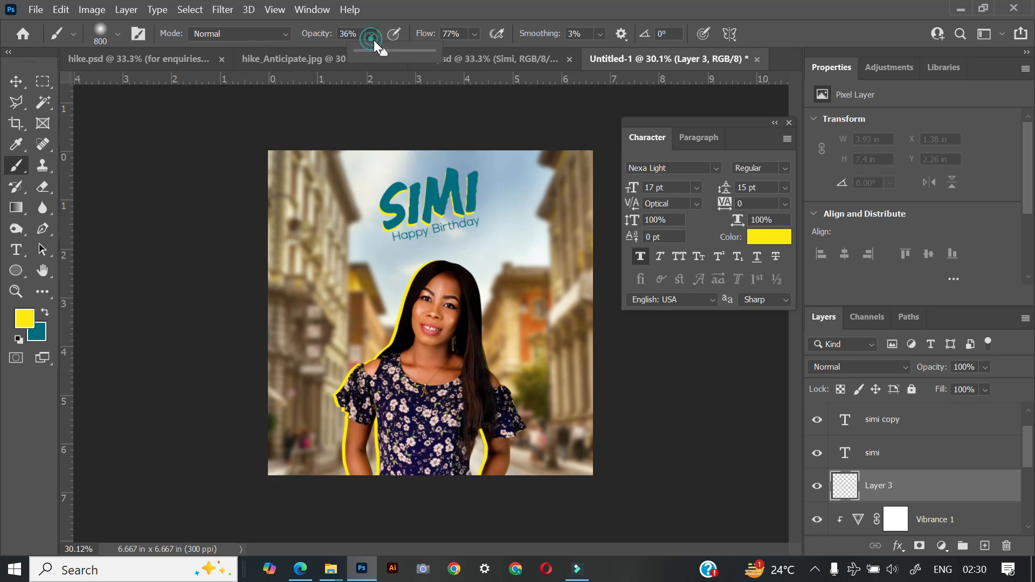
{"action": "left_click_drag", "start_coordinate": [396, 53], "coordinate": [438, 57]}
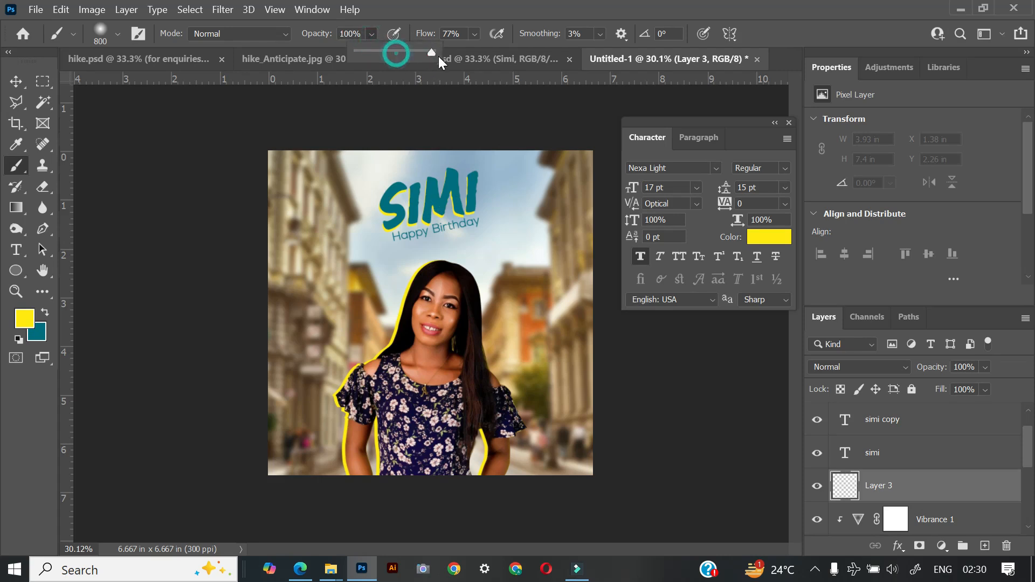
{"action": "left_click", "coordinate": [475, 34]}
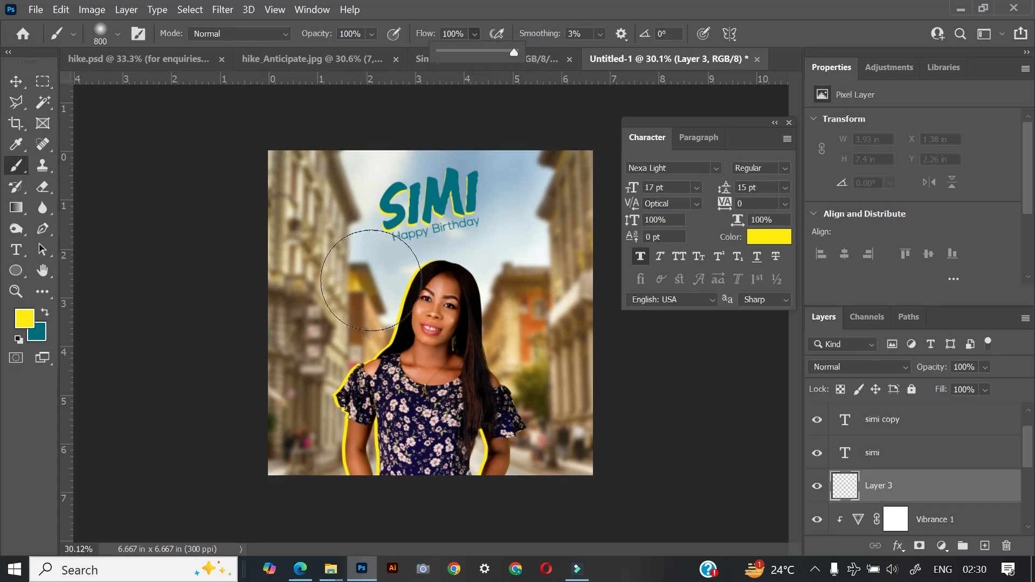
{"action": "left_click", "coordinate": [358, 275]}
{"action": "left_click", "coordinate": [358, 275]}
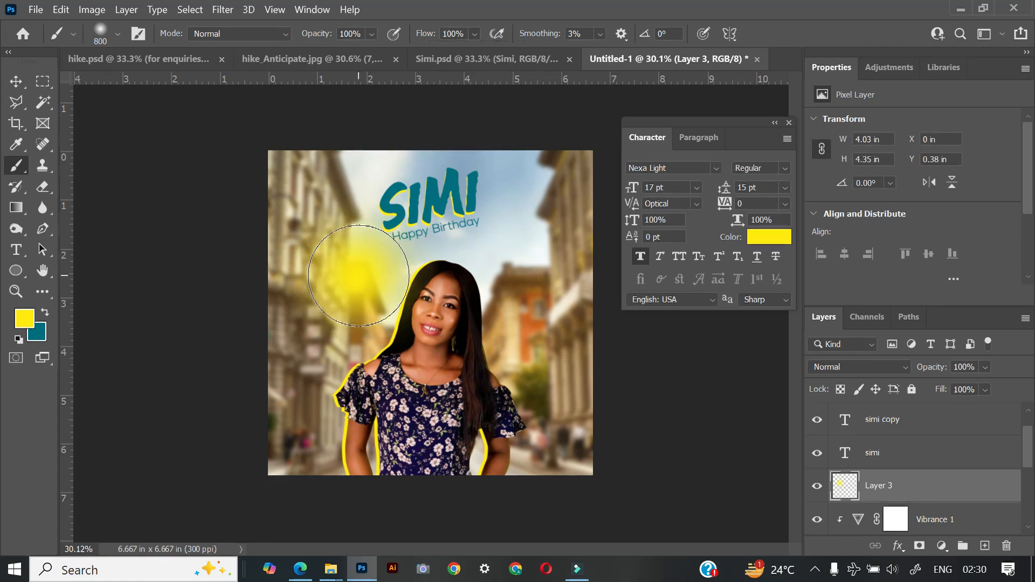
Step: Blend the yellow glow with Screen mode, enlarge it to about 4.42 by 4.78 in and shift it slightly down
{"action": "left_click", "coordinate": [908, 367]}
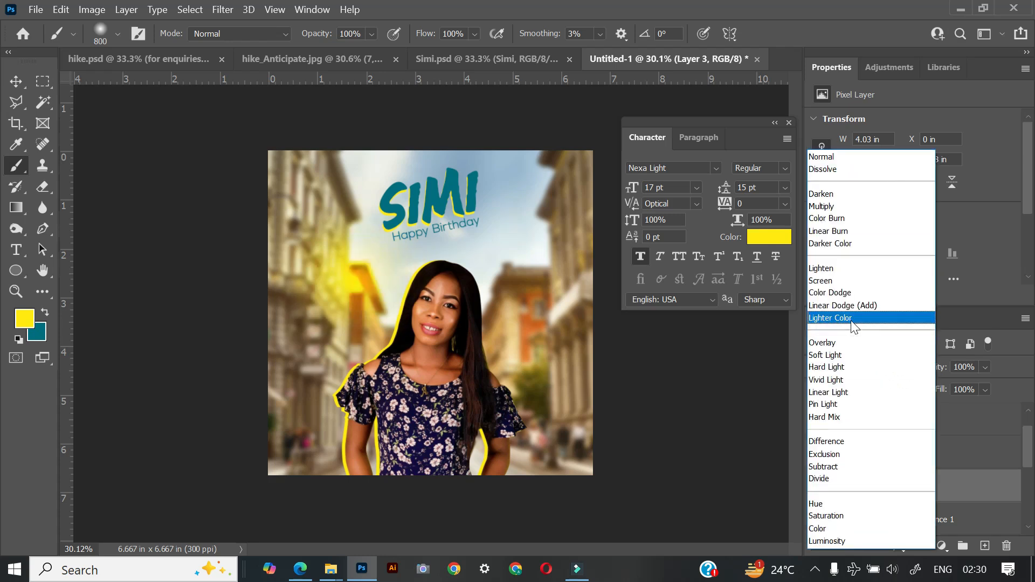
{"action": "left_click", "coordinate": [833, 281]}
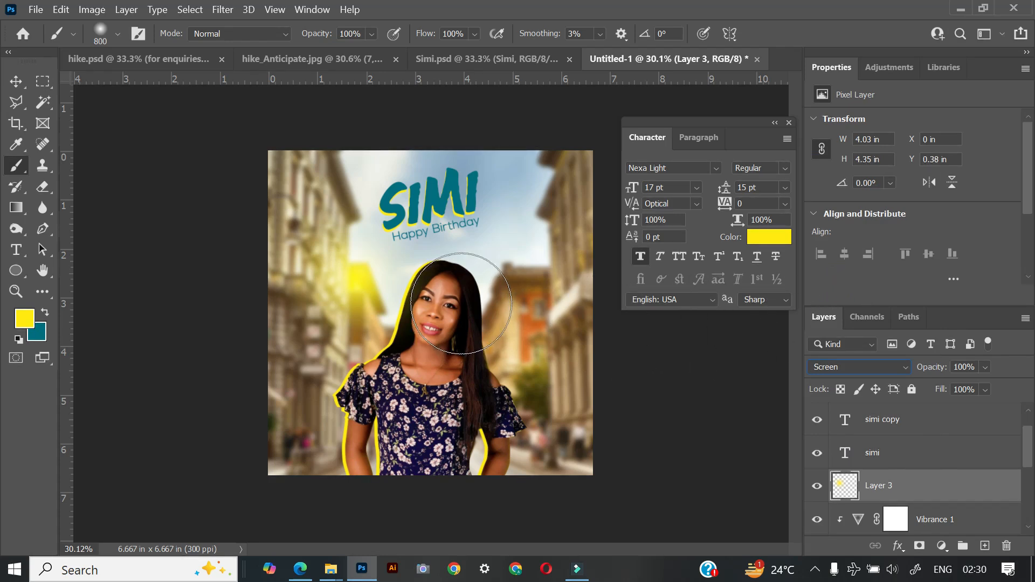
{"action": "left_click", "coordinate": [16, 82]}
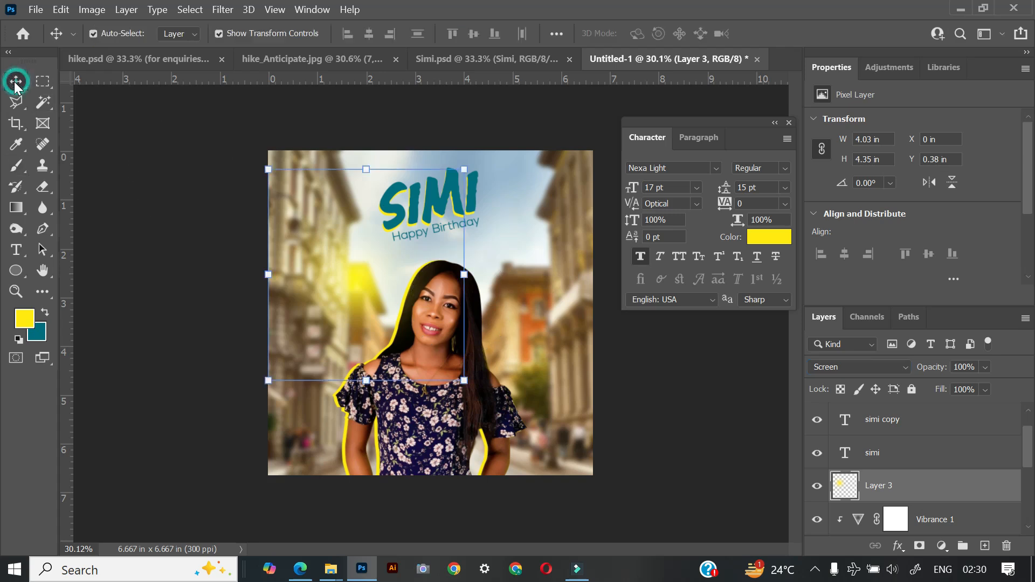
{"action": "left_click_drag", "start_coordinate": [464, 381], "coordinate": [477, 393]}
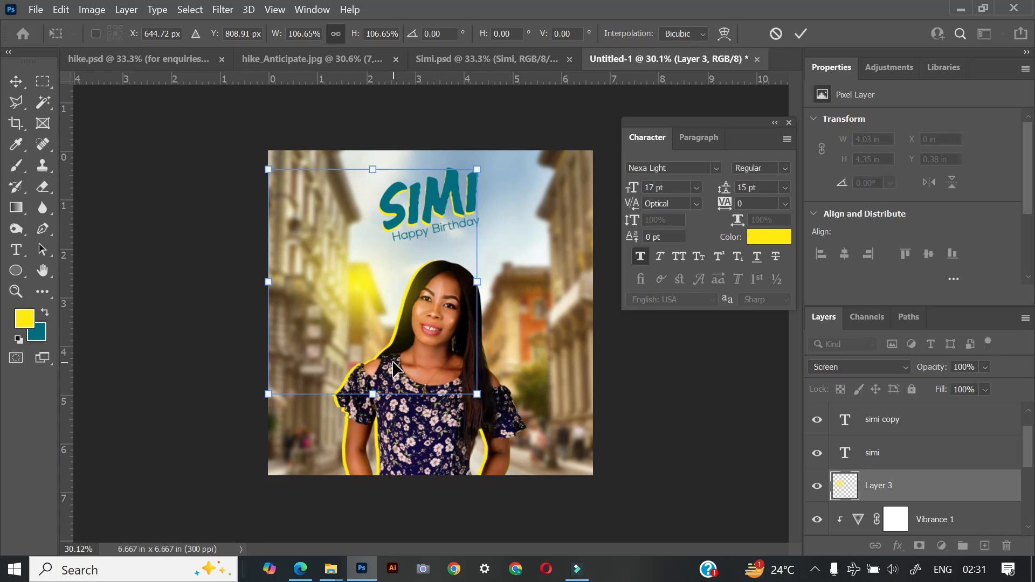
{"action": "left_click_drag", "start_coordinate": [370, 309], "coordinate": [373, 321]}
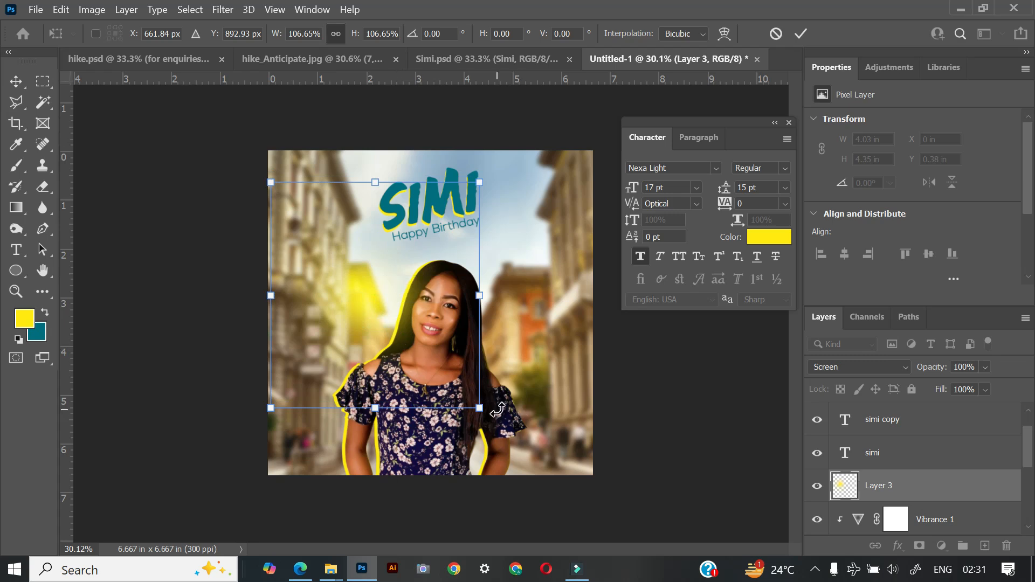
{"action": "left_click_drag", "start_coordinate": [478, 406], "coordinate": [486, 415]}
{"action": "left_click", "coordinate": [801, 31]}
Step: Reduce Layer 3's fill to 50% and lock all of the layer's properties
{"action": "left_click", "coordinate": [986, 389]}
{"action": "left_click_drag", "start_coordinate": [982, 408], "coordinate": [981, 409]}
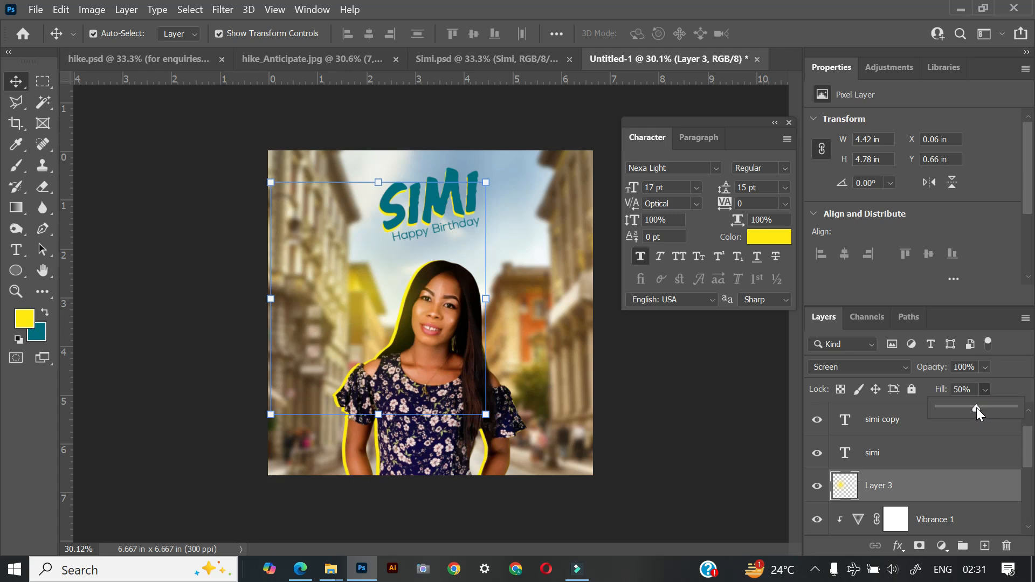
{"action": "left_click", "coordinate": [686, 404]}
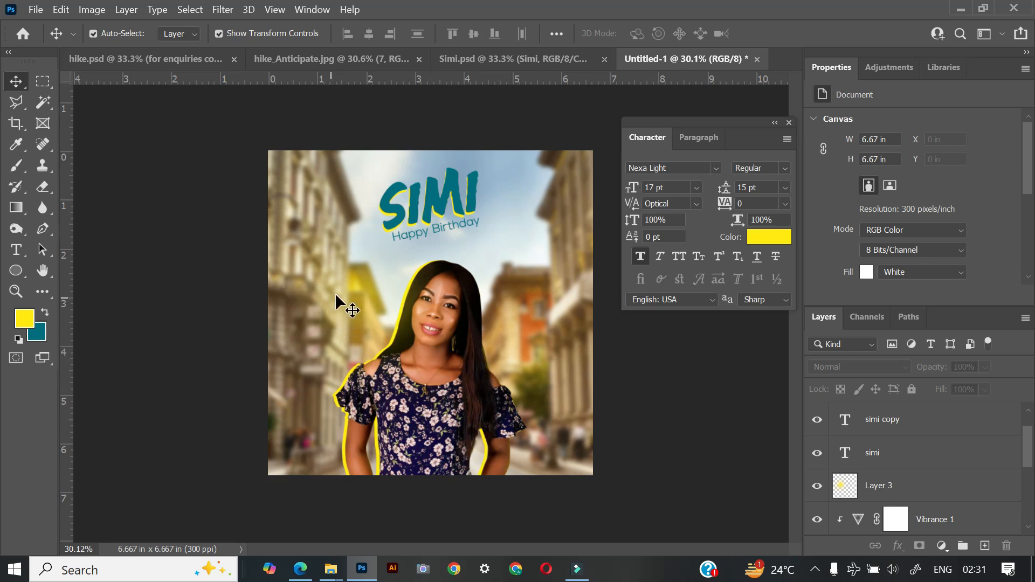
{"action": "left_click", "coordinate": [945, 484]}
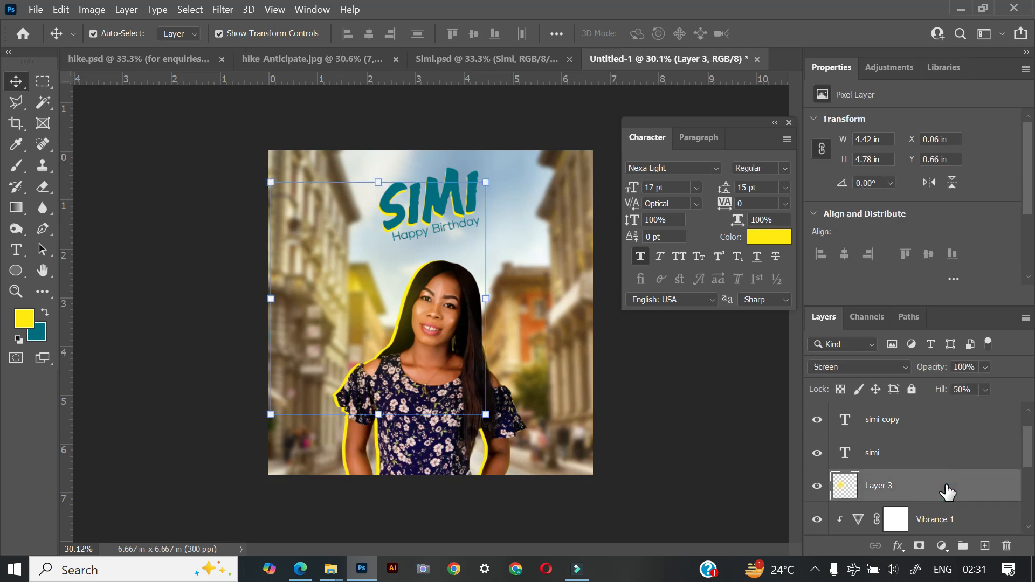
{"action": "left_click", "coordinate": [911, 389]}
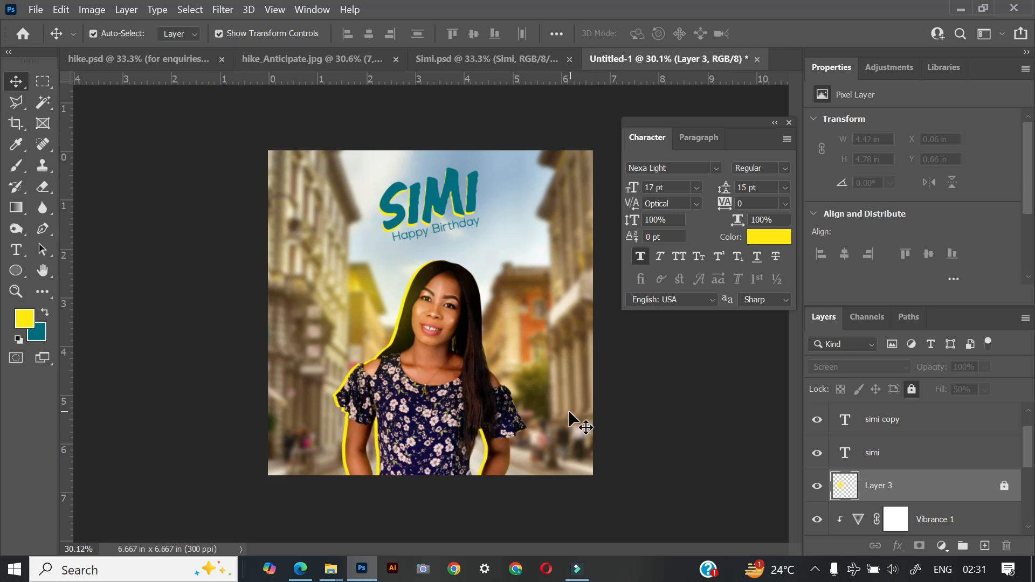
Step: Draw a yellow rounded rectangle about 1.36 by 1.2 in with 20 px corners beside the woman's shoulder
{"action": "left_click", "coordinate": [15, 271]}
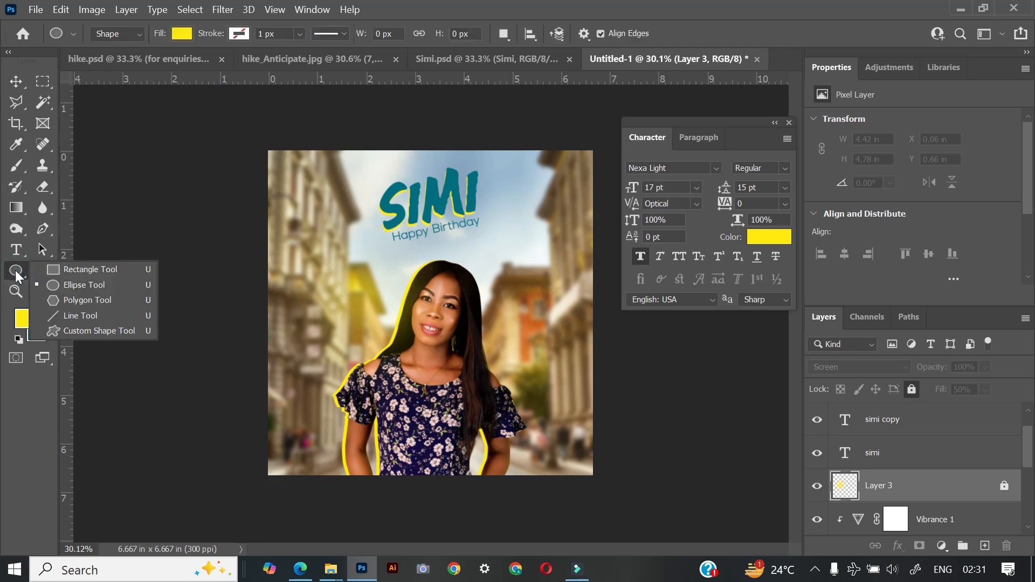
{"action": "left_click", "coordinate": [60, 270]}
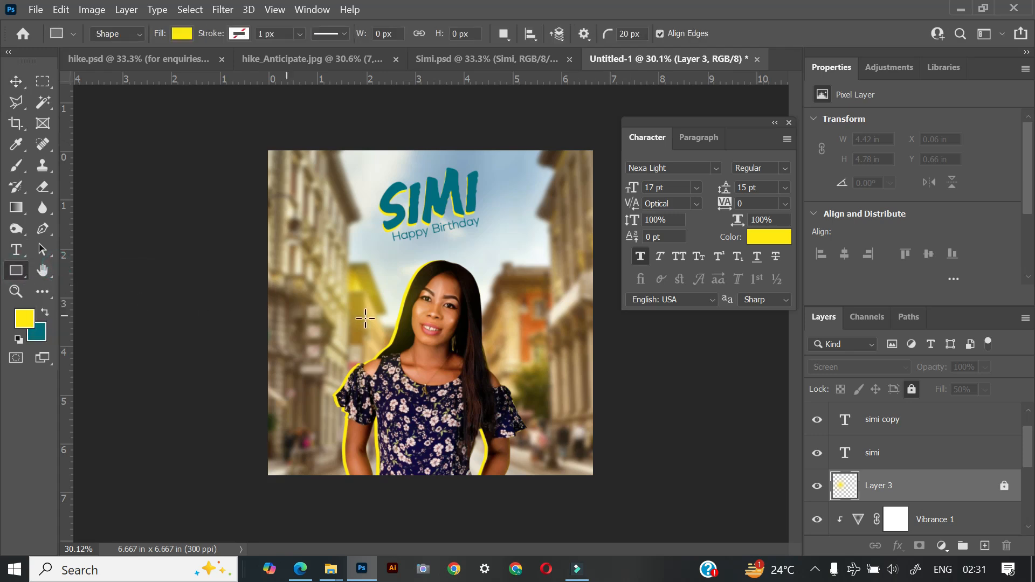
{"action": "left_click", "coordinate": [16, 277]}
{"action": "left_click_drag", "start_coordinate": [308, 307], "coordinate": [373, 365]}
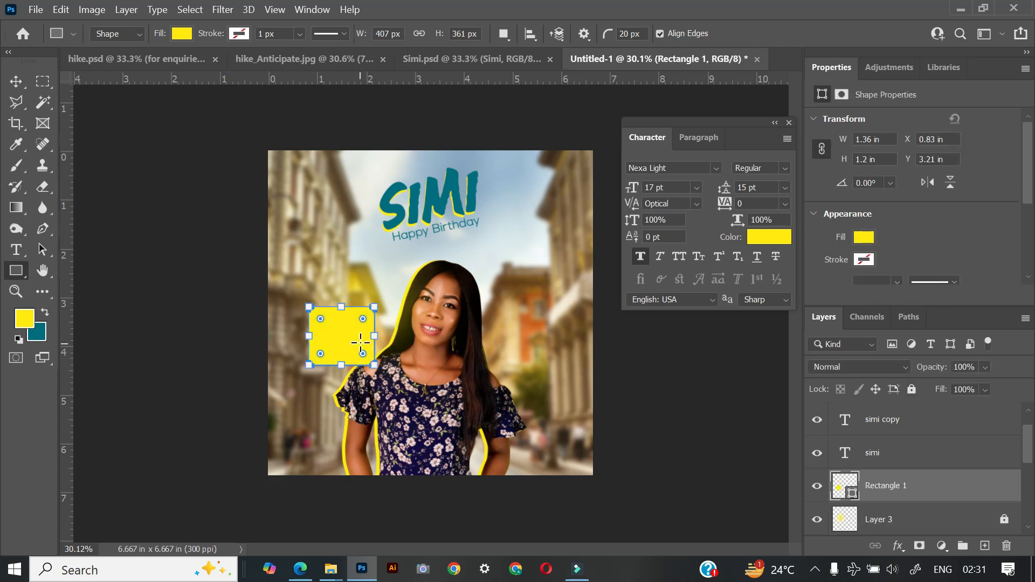
Step: Move the yellow rectangle up beside the woman's head, to about X 0.57 in and Y 2.64 in, and deselect it
{"action": "key", "text": "v"}
{"action": "left_click_drag", "start_coordinate": [348, 338], "coordinate": [343, 305]}
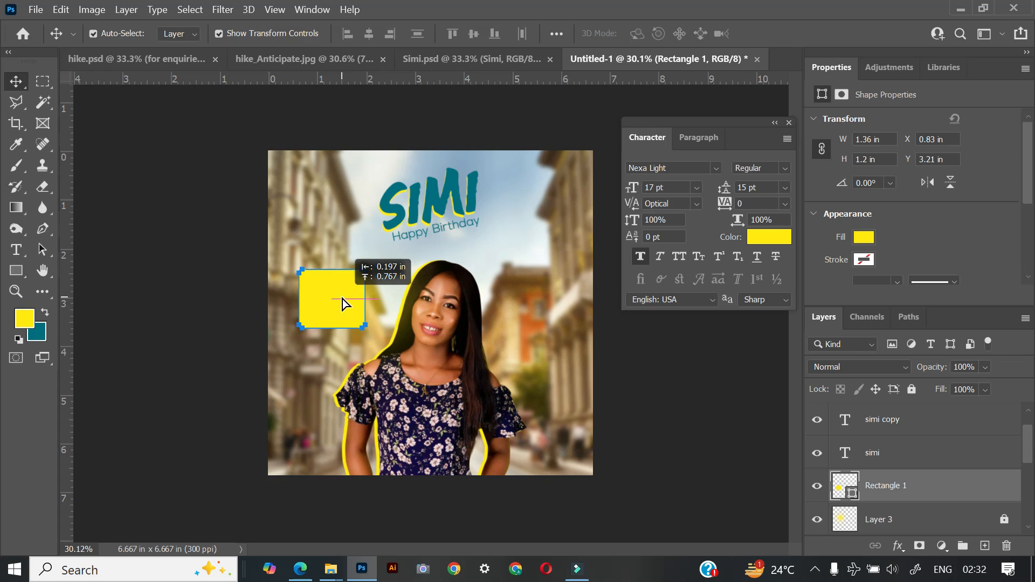
{"action": "left_click_drag", "start_coordinate": [343, 303], "coordinate": [344, 304]}
{"action": "key", "text": "shift+Down"}
{"action": "key", "text": "shift+Down"}
{"action": "key", "text": "shift+Down"}
{"action": "key", "text": "shift+Down"}
{"action": "key", "text": "shift+Down"}
{"action": "key", "text": "shift+Down"}
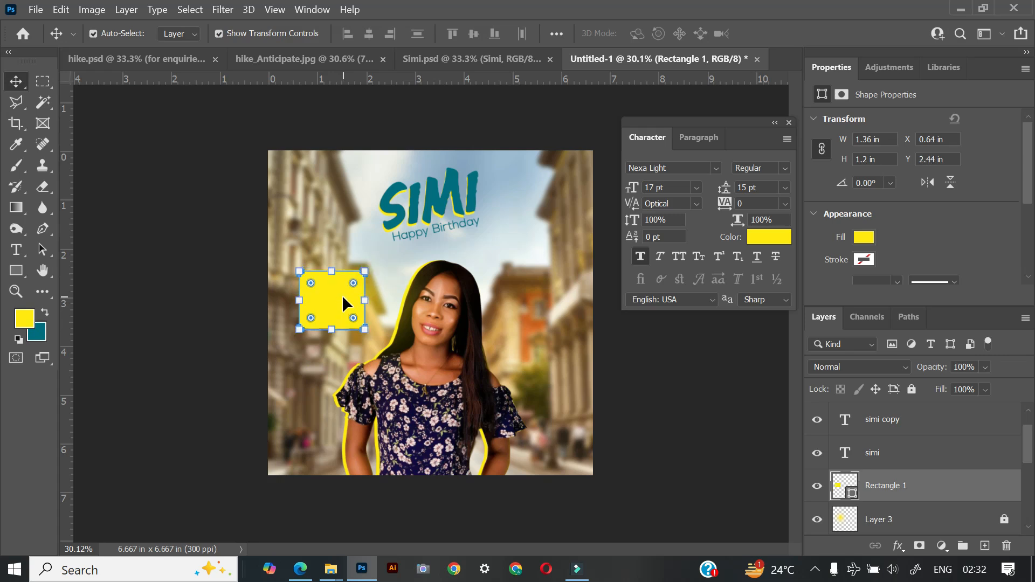
{"action": "key", "text": "shift+Left"}
{"action": "key", "text": "shift+Left"}
{"action": "key", "text": "ctrl+n"}
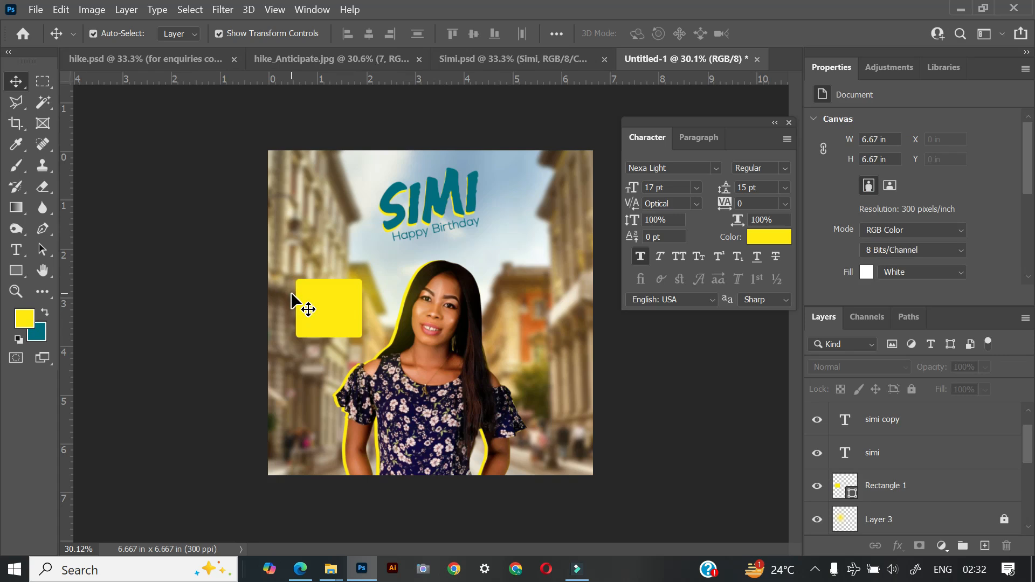
Step: Duplicate the yellow rectangle in place and recolour the copy with the teal background colour
{"action": "left_click", "coordinate": [939, 494]}
{"action": "key", "text": "ctrl+j"}
{"action": "key", "text": "ctrl"}
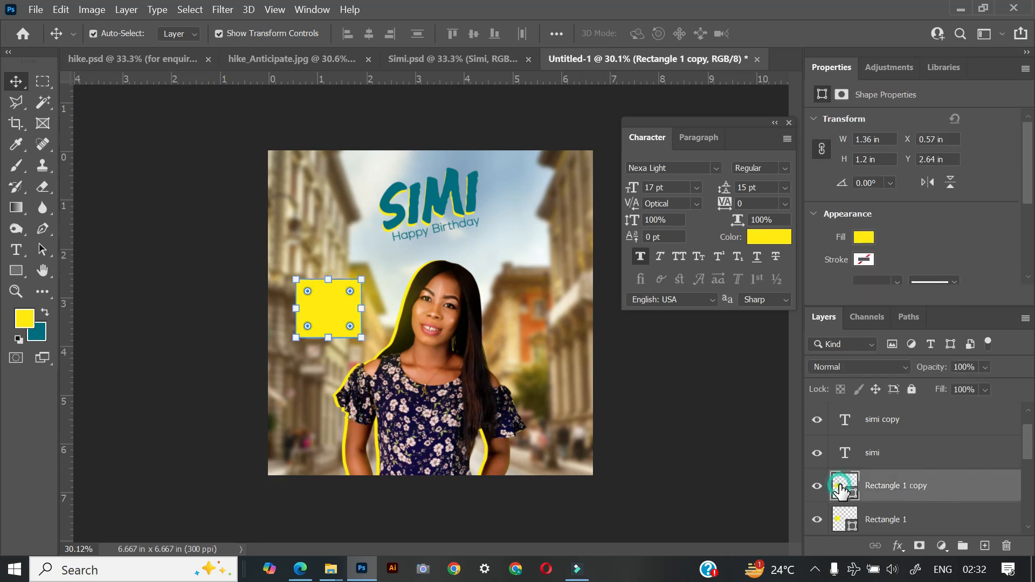
{"action": "double_click", "coordinate": [839, 490]}
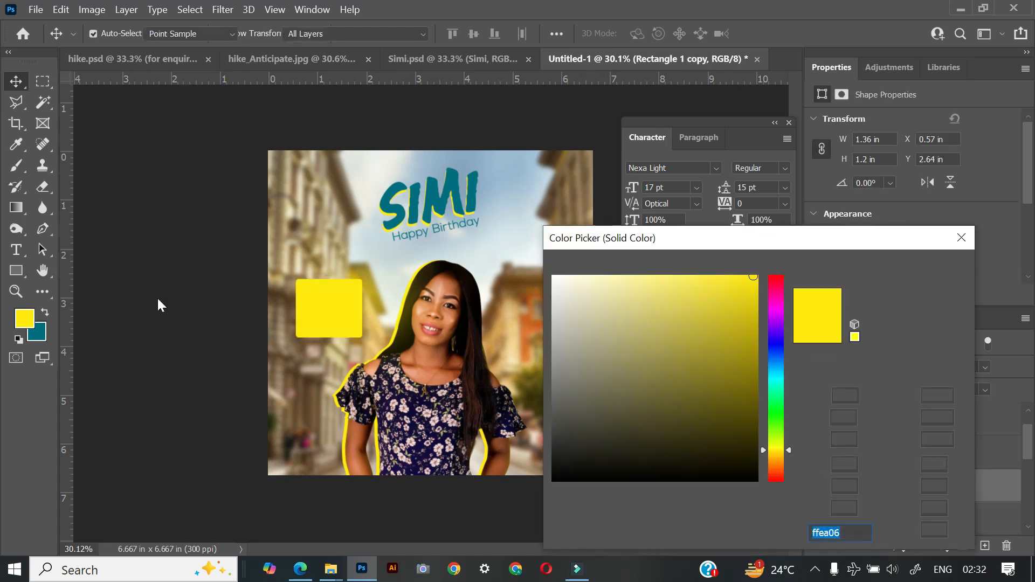
{"action": "left_click", "coordinate": [37, 332]}
{"action": "left_click", "coordinate": [943, 268]}
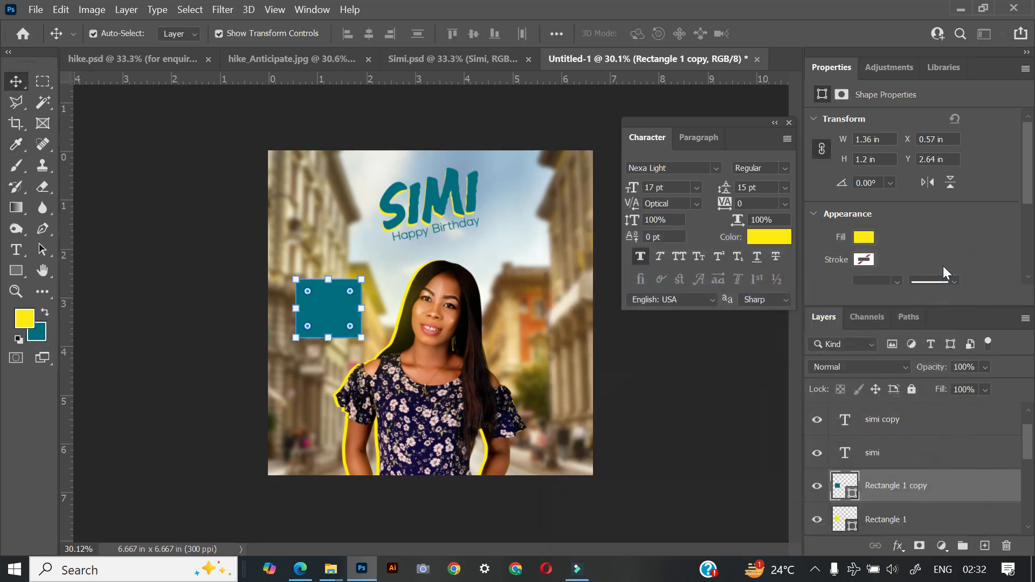
Step: Shift the yellow rectangle down to about Y 2.98 in and the teal copy up to about Y 2.61 in
{"action": "left_click", "coordinate": [973, 522]}
{"action": "key", "text": "shift+Down"}
{"action": "key", "text": "shift+Down"}
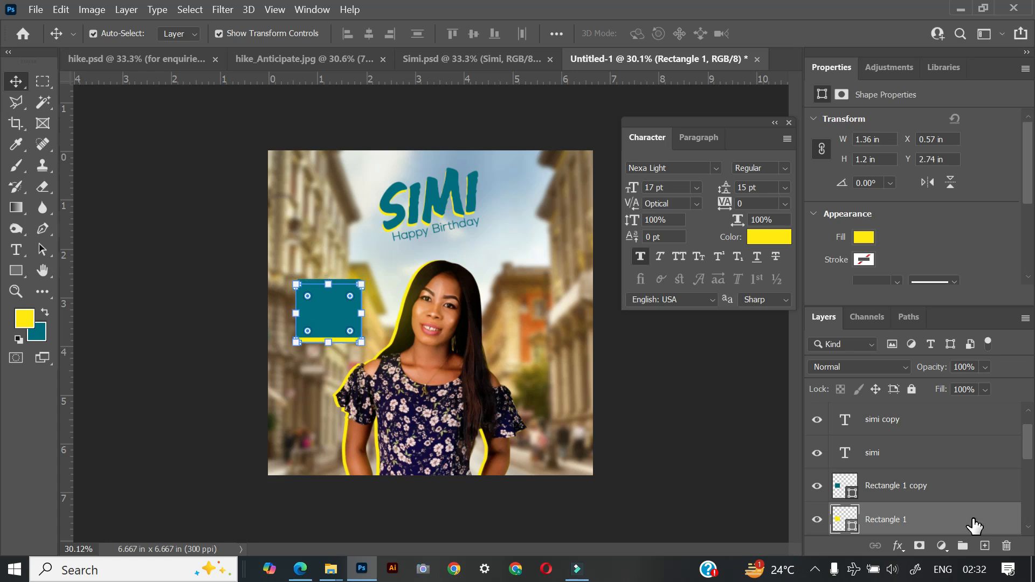
{"action": "key", "text": "shift+Down"}
{"action": "key", "text": "shift+Down"}
{"action": "key", "text": "shift+Down"}
{"action": "key", "text": "shift+Down"}
{"action": "key", "text": "shift+Down"}
{"action": "key", "text": "shift+Down"}
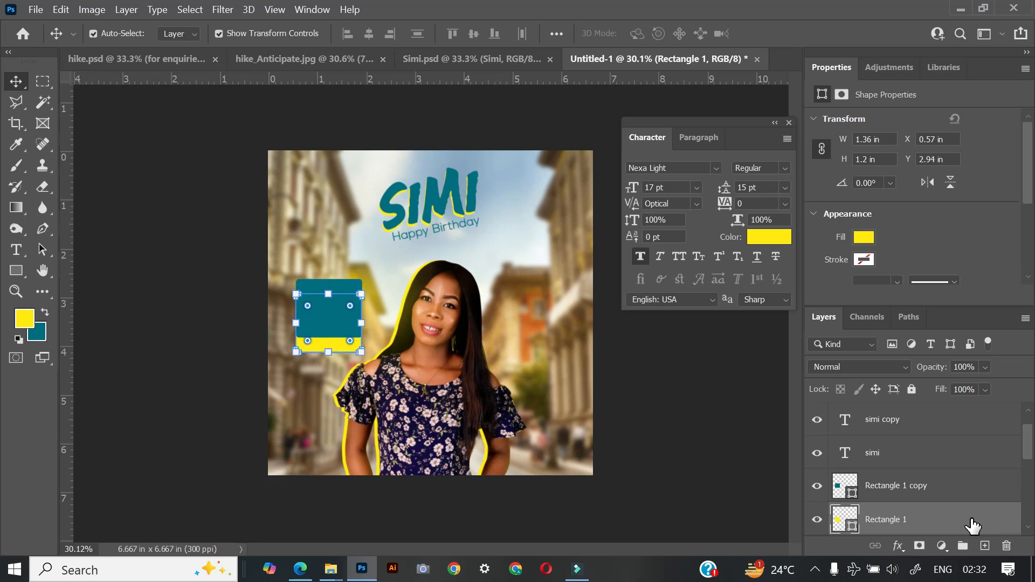
{"action": "key", "text": "shift+Down"}
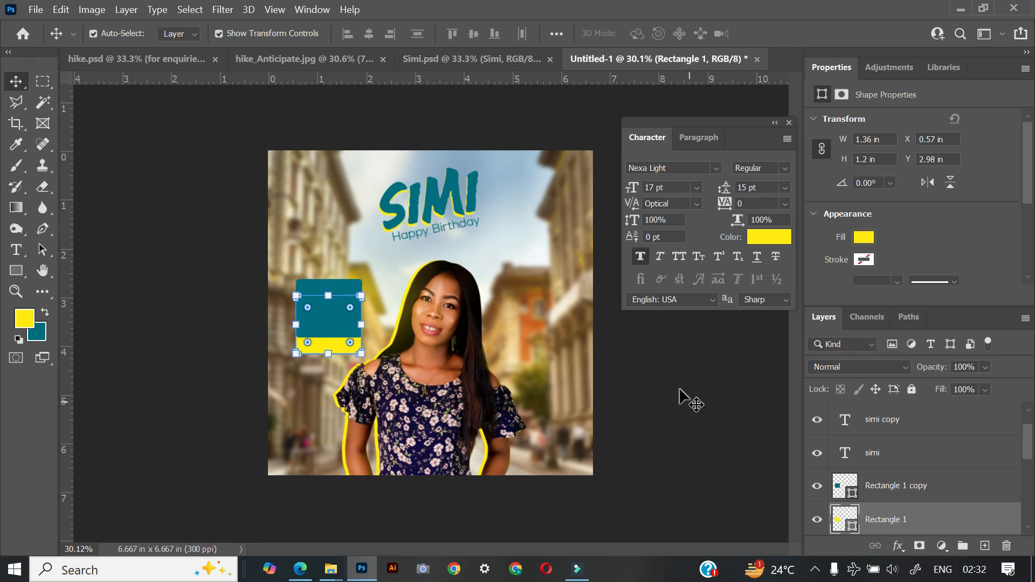
{"action": "left_click", "coordinate": [312, 315]}
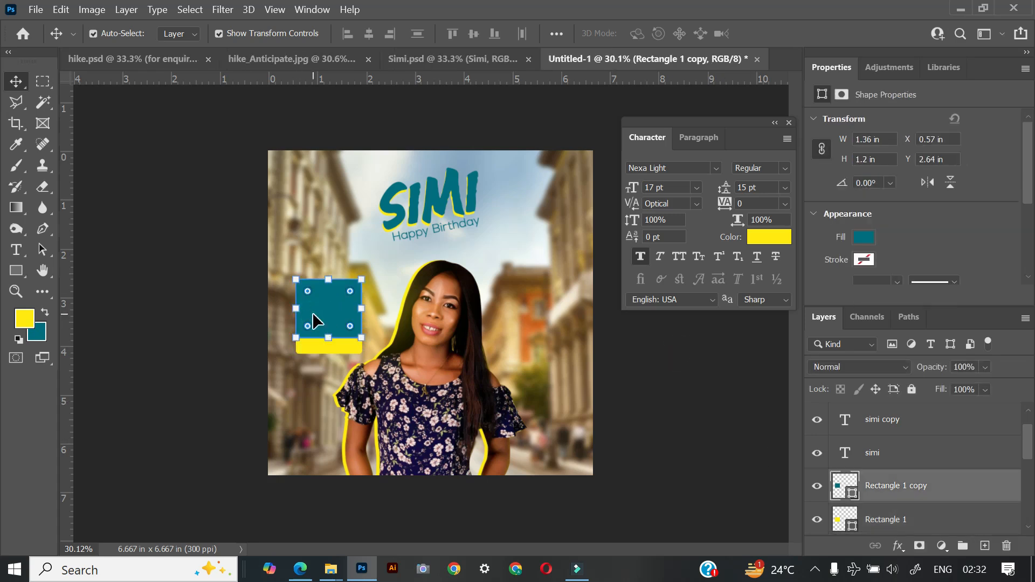
{"action": "key", "text": "shift+Up"}
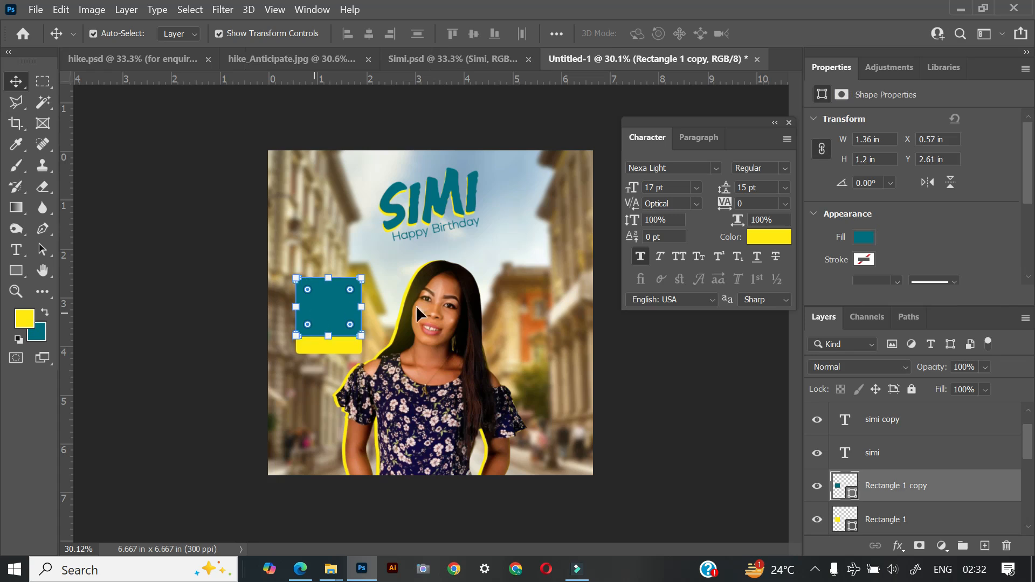
Step: Add the text "27th" in 17 pt Nexa Light just above the teal rectangle
{"action": "key", "text": "t"}
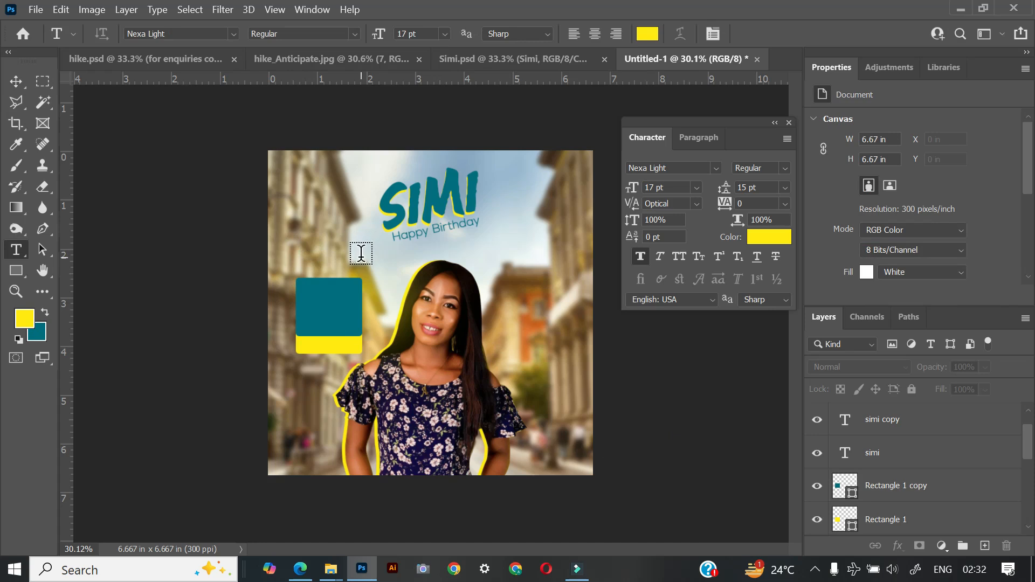
{"action": "key", "text": "v"}
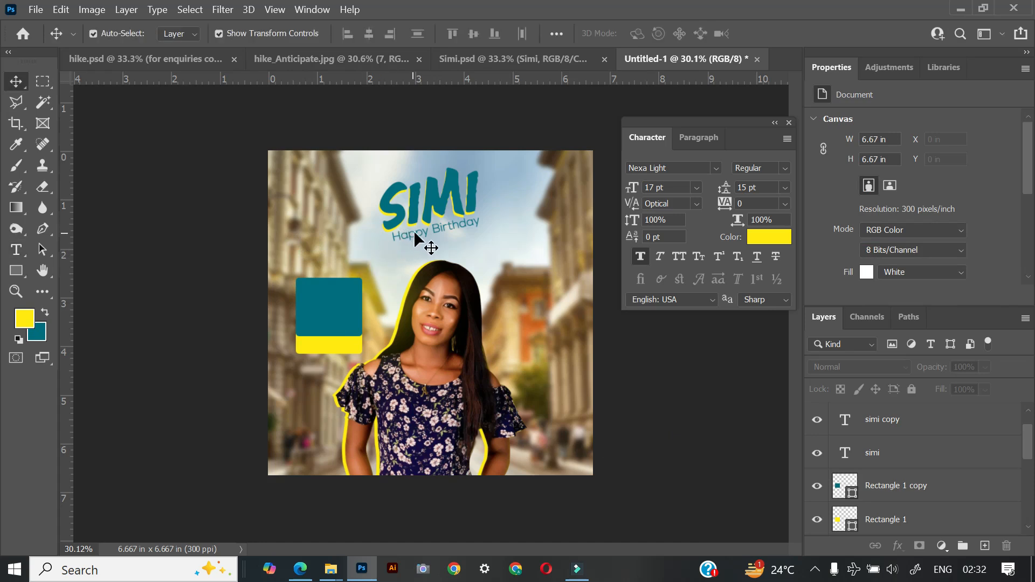
{"action": "key", "text": "t"}
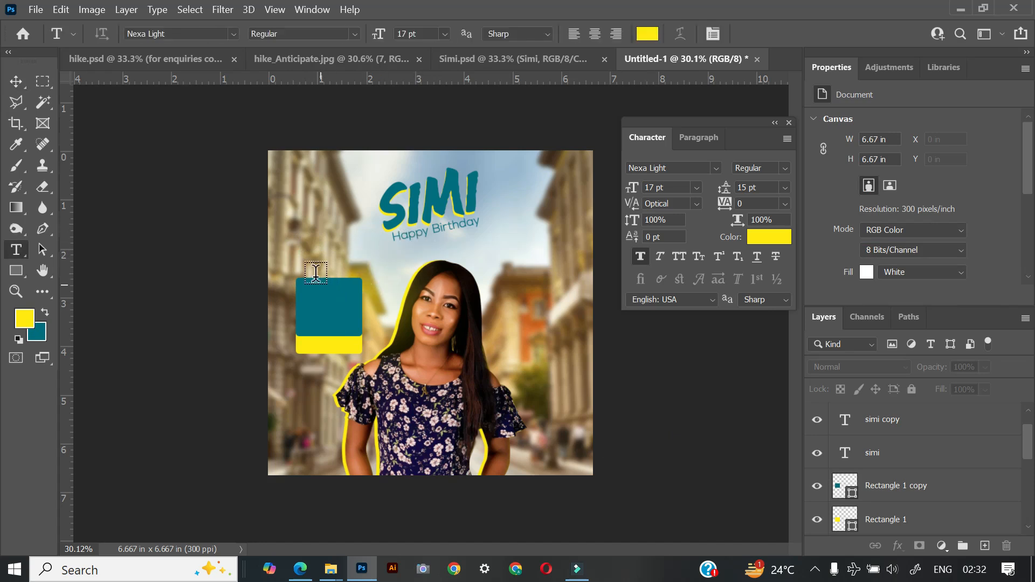
{"action": "left_click", "coordinate": [443, 222]}
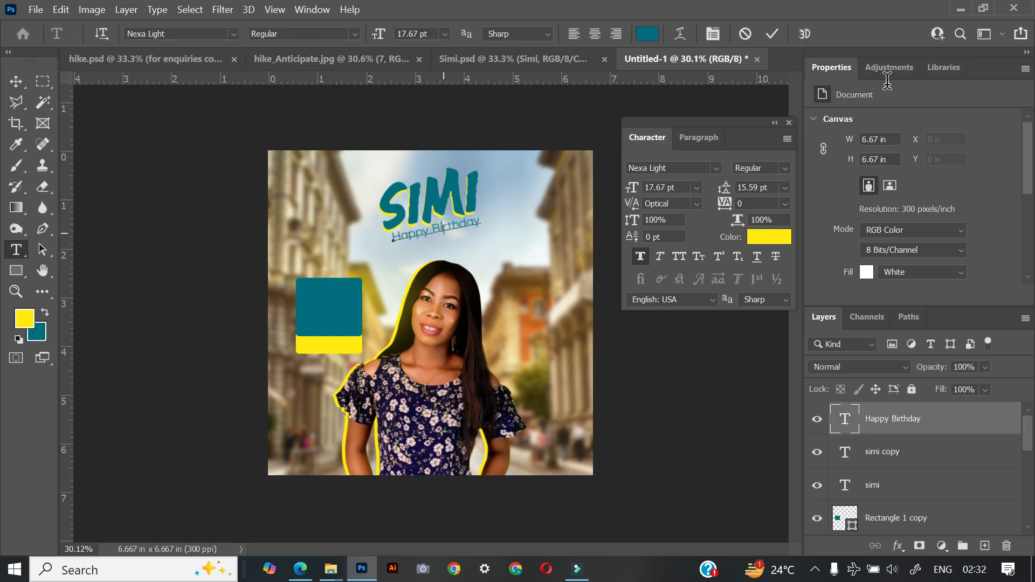
{"action": "left_click", "coordinate": [772, 35]}
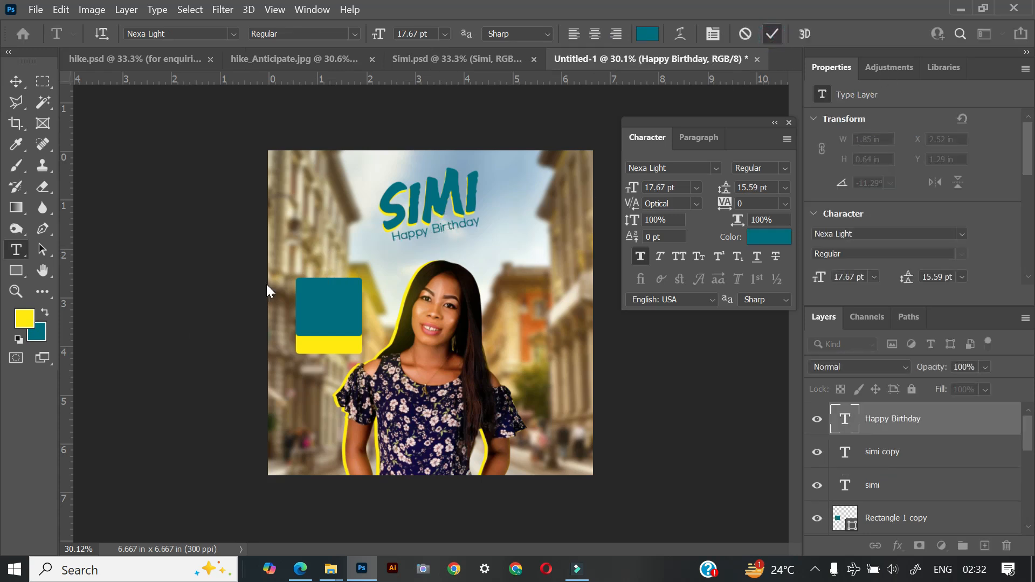
{"action": "left_click", "coordinate": [303, 256]}
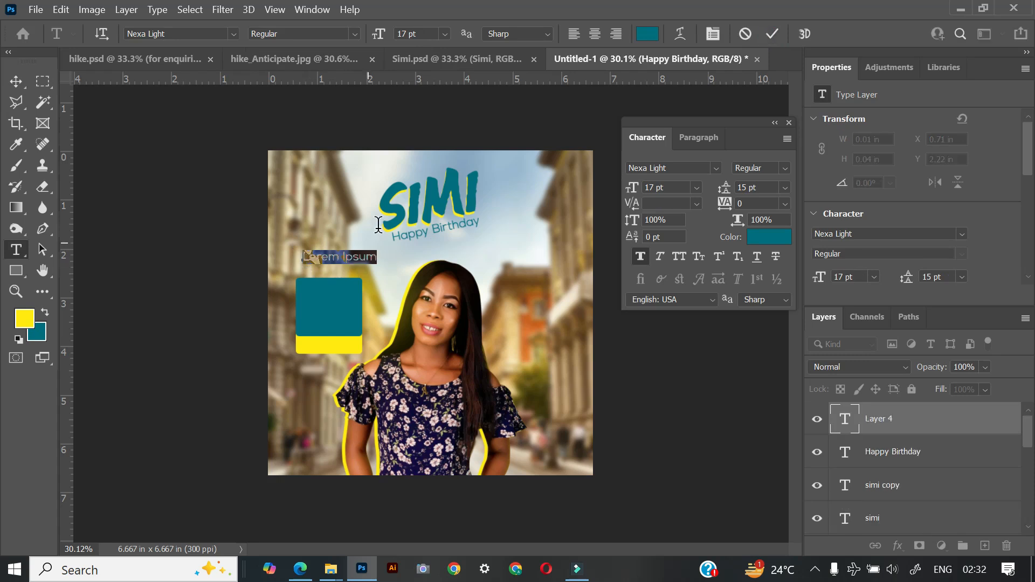
{"action": "type", "text": "27th"}
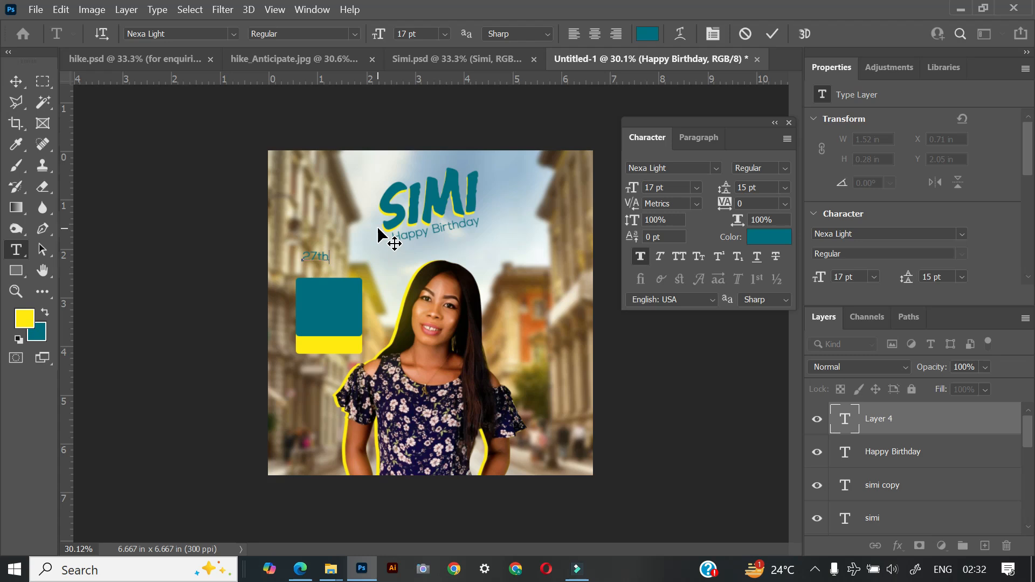
Step: Recolour the "27th" text with the yellow foreground colour #ffea06 and commit the text
{"action": "key", "text": "ctrl+a"}
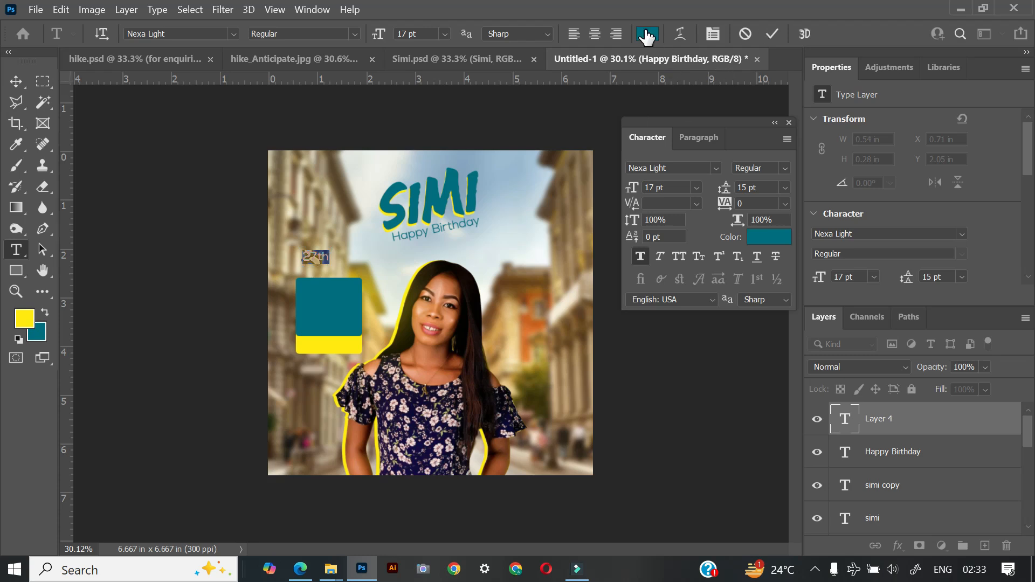
{"action": "left_click", "coordinate": [647, 35]}
{"action": "left_click", "coordinate": [25, 319]}
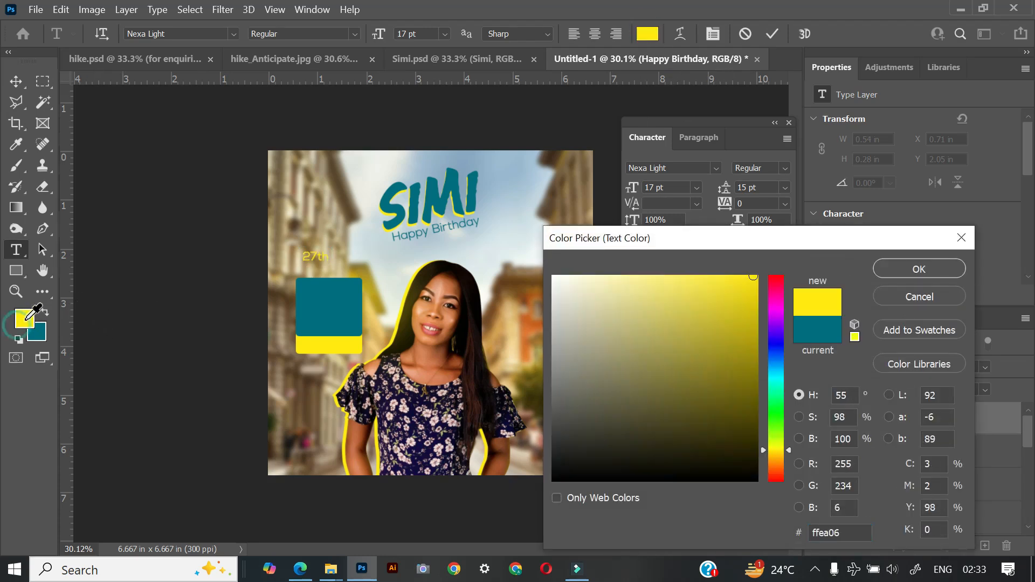
{"action": "left_click", "coordinate": [915, 270]}
{"action": "left_click", "coordinate": [771, 33]}
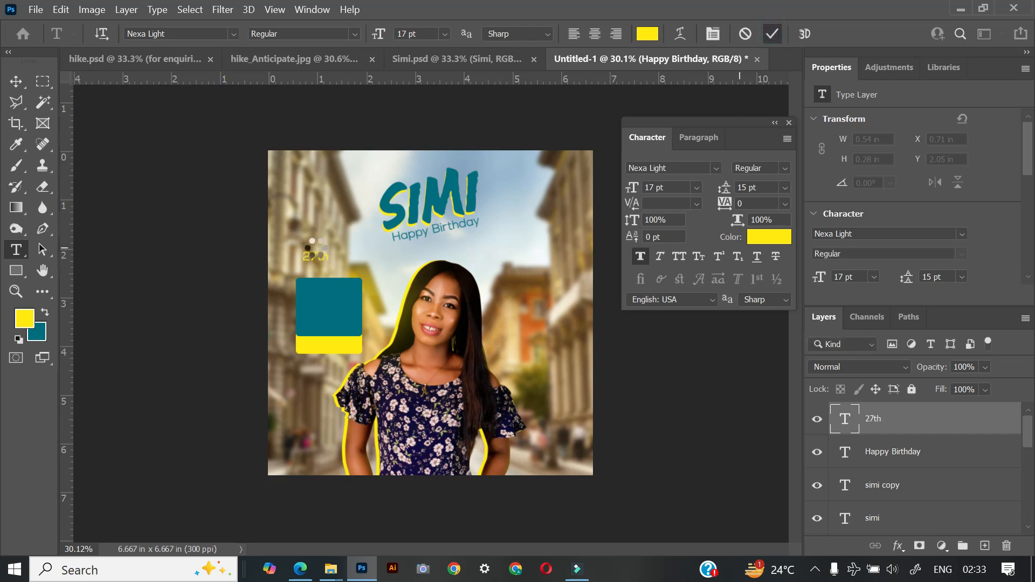
Step: Move "27th" onto the upper part of the teal rectangle and enlarge it to about 19.9 pt
{"action": "key", "text": "v"}
{"action": "scroll", "coordinate": [306, 262], "scroll_direction": "up", "scroll_amount": 3}
{"action": "left_click_drag", "start_coordinate": [251, 224], "coordinate": [258, 279]}
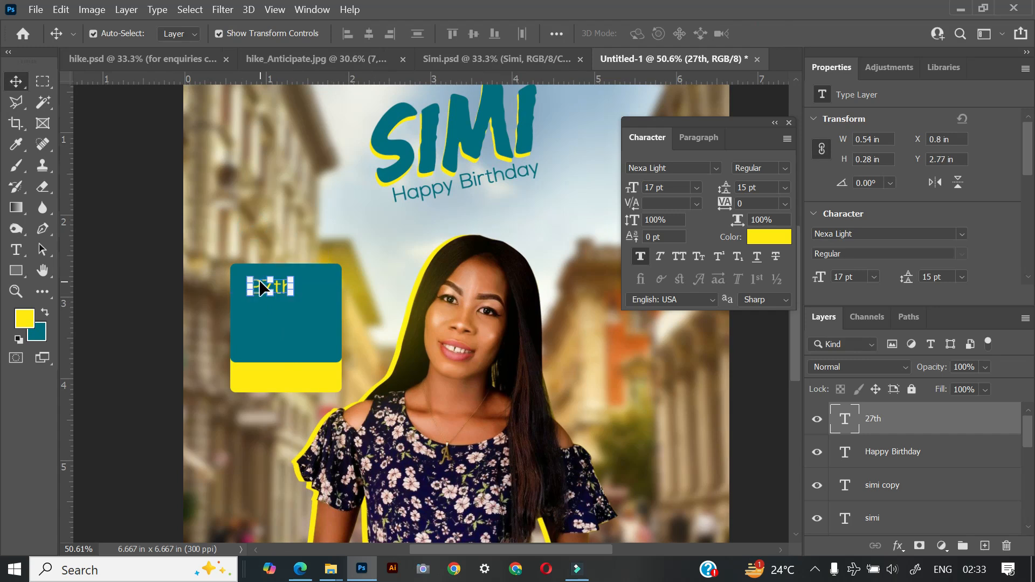
{"action": "left_click", "coordinate": [294, 291]}
{"action": "left_click_drag", "start_coordinate": [293, 276], "coordinate": [303, 268]}
{"action": "key", "text": "Return"}
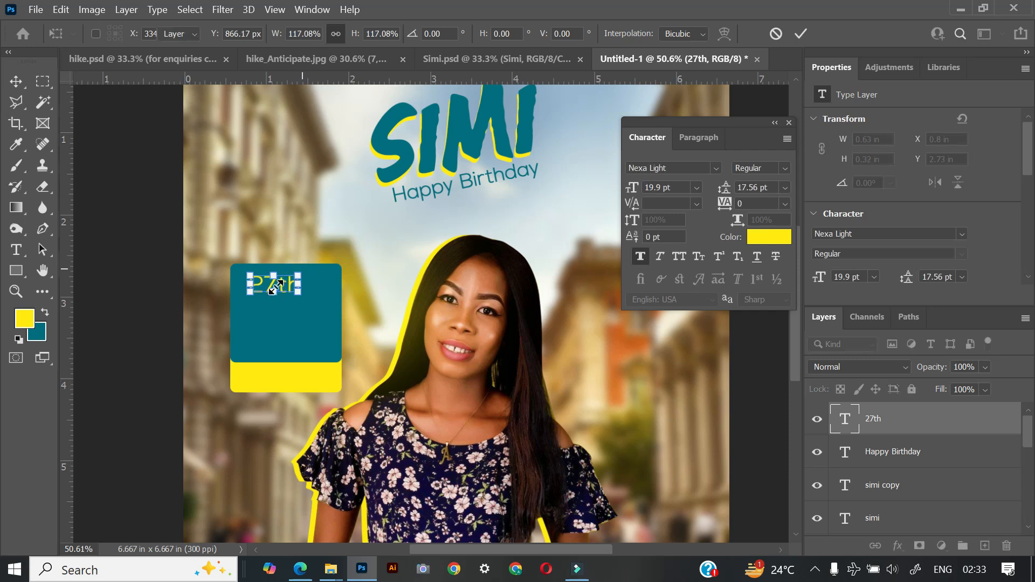
Step: Duplicate "27th" directly below itself and change the copy's text to "July"
{"action": "left_click_drag", "start_coordinate": [263, 282], "coordinate": [267, 311]}
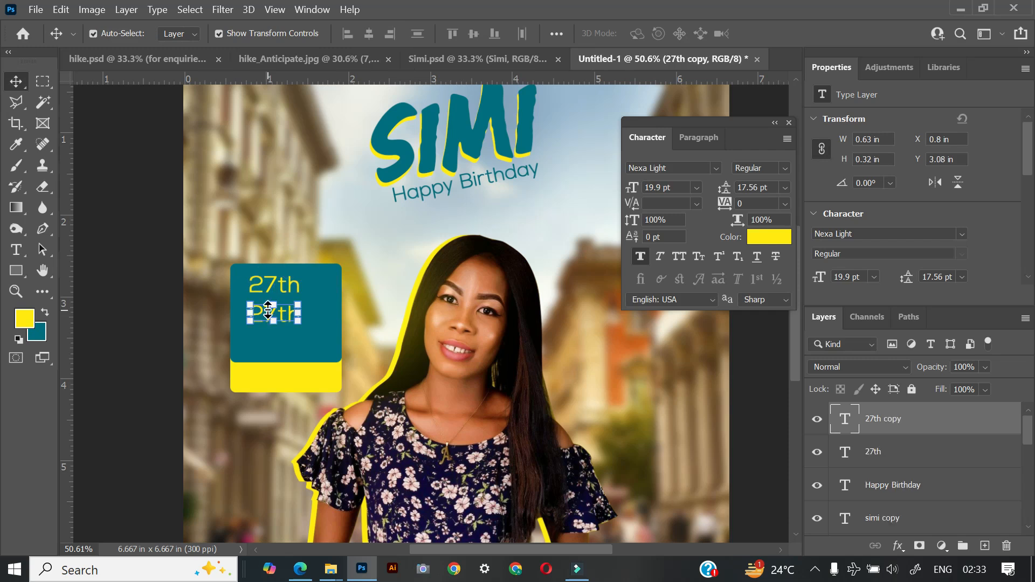
{"action": "key", "text": "t"}
{"action": "double_click", "coordinate": [272, 314]}
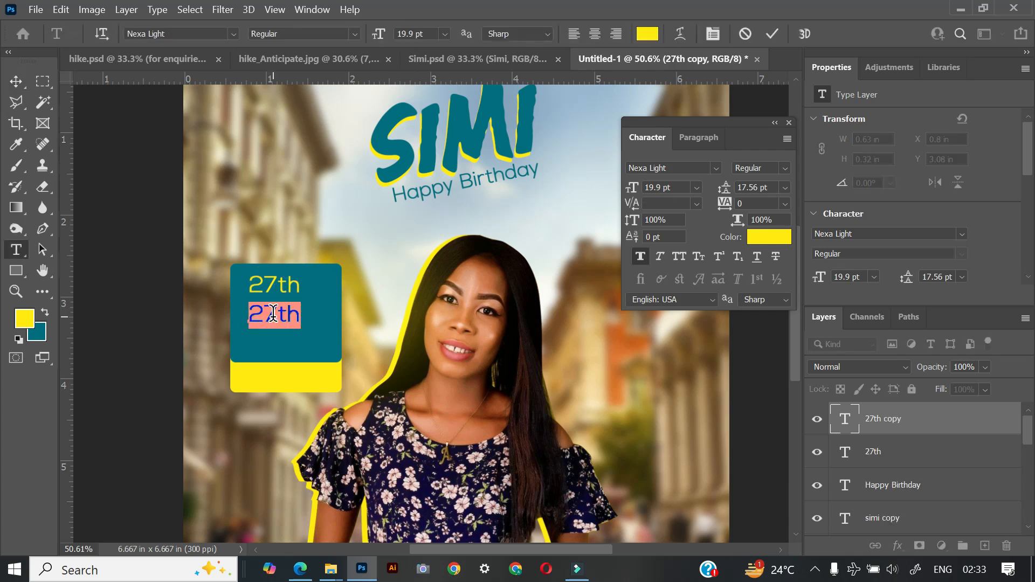
{"action": "type", "text": "July"}
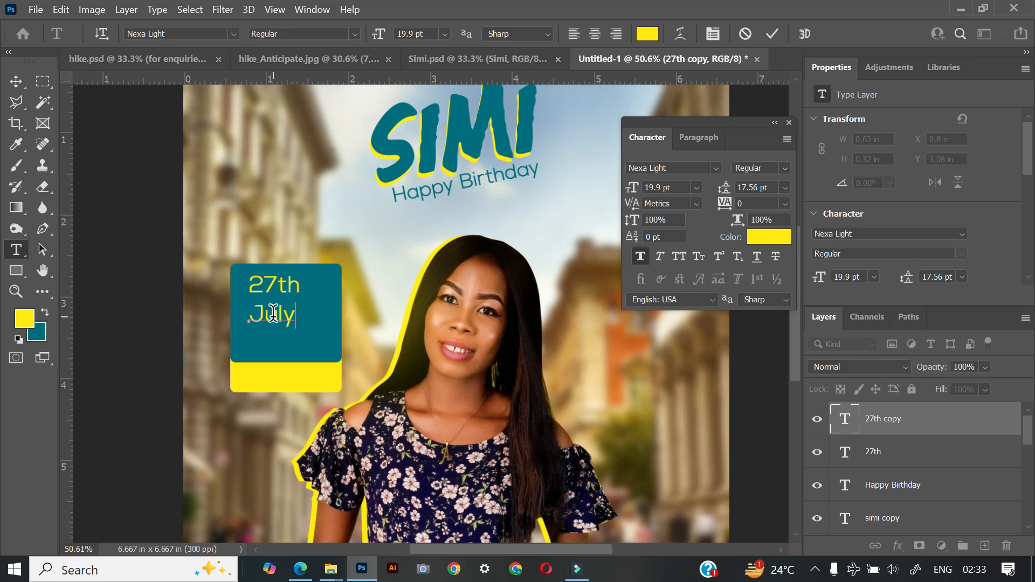
Step: Set the font of the "July" text to Nexa Bold, keeping normal capitalisation, and commit the edit
{"action": "left_click", "coordinate": [786, 165]}
{"action": "left_click", "coordinate": [787, 165]}
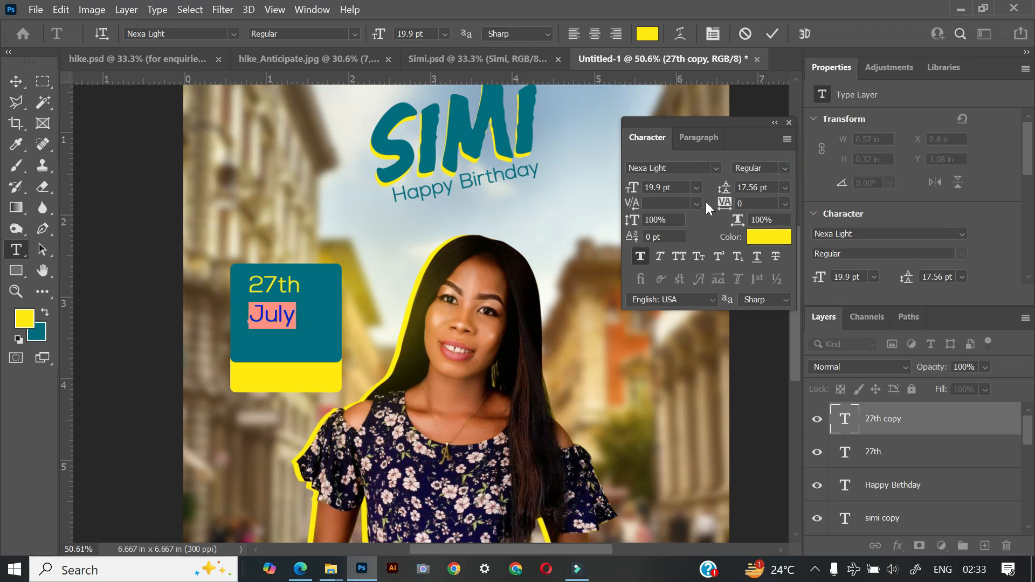
{"action": "left_click", "coordinate": [678, 257]}
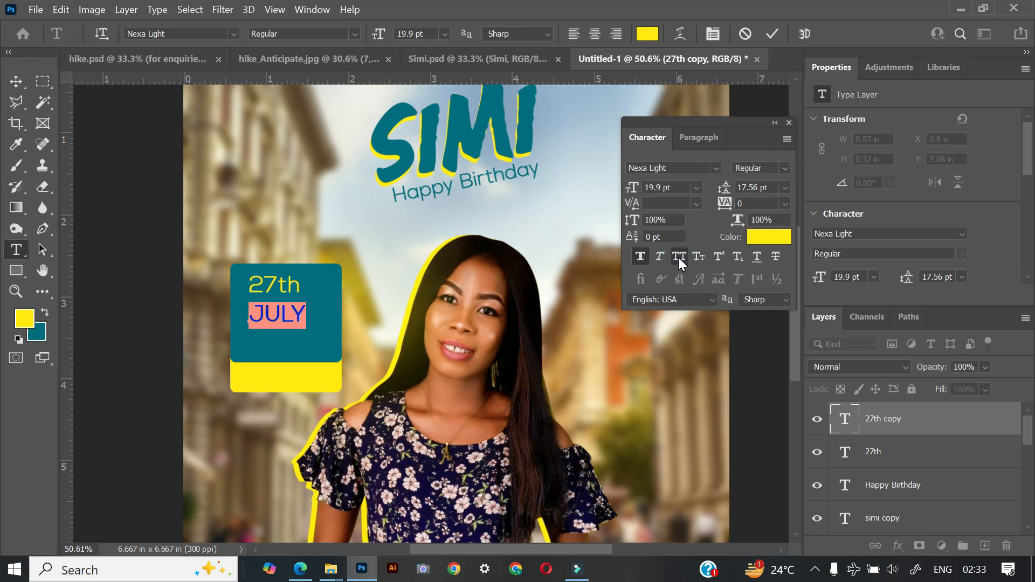
{"action": "left_click", "coordinate": [678, 257]}
{"action": "left_click", "coordinate": [709, 169]}
{"action": "type", "text": "nex"}
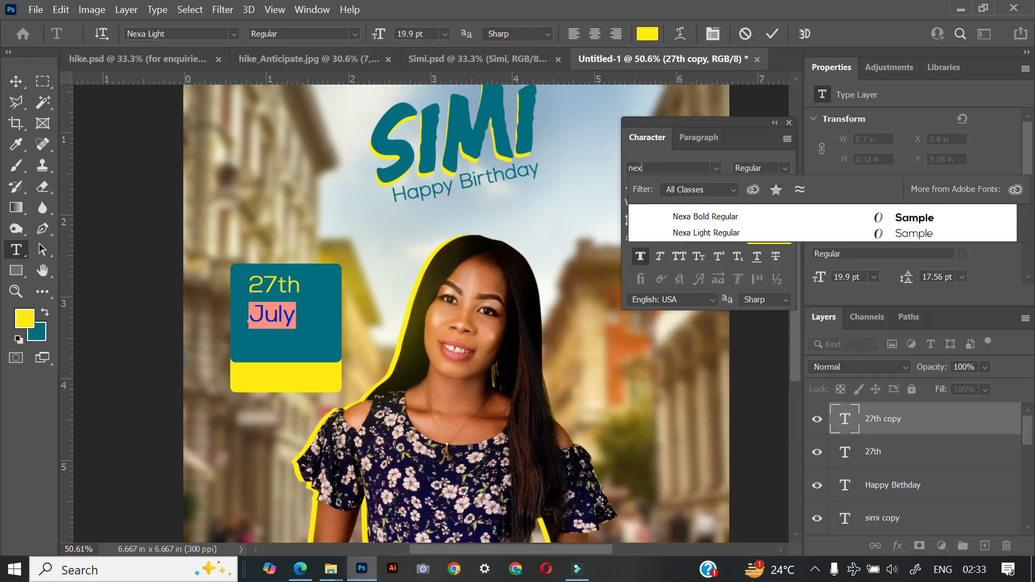
{"action": "left_click", "coordinate": [692, 219]}
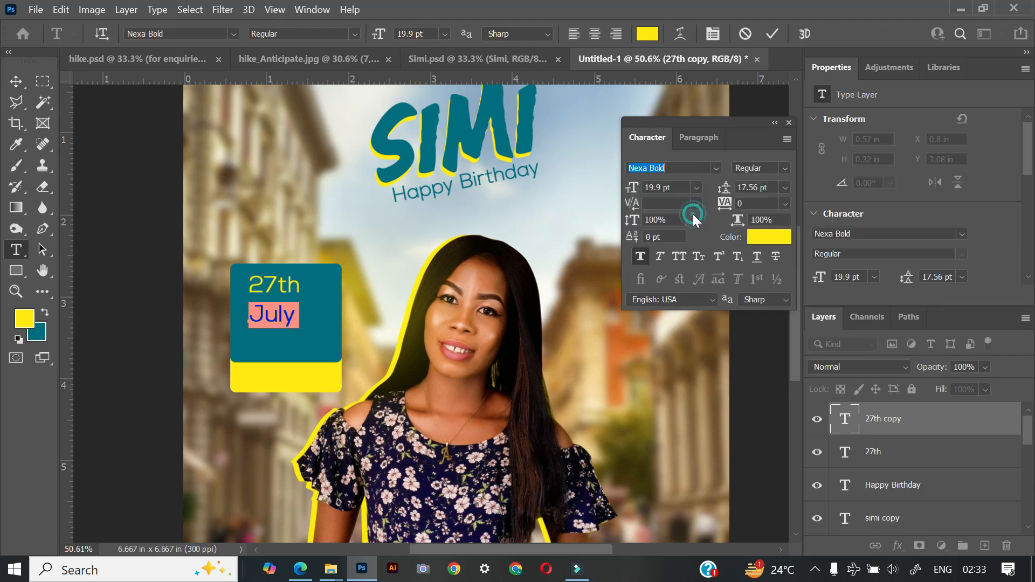
{"action": "left_click", "coordinate": [773, 34]}
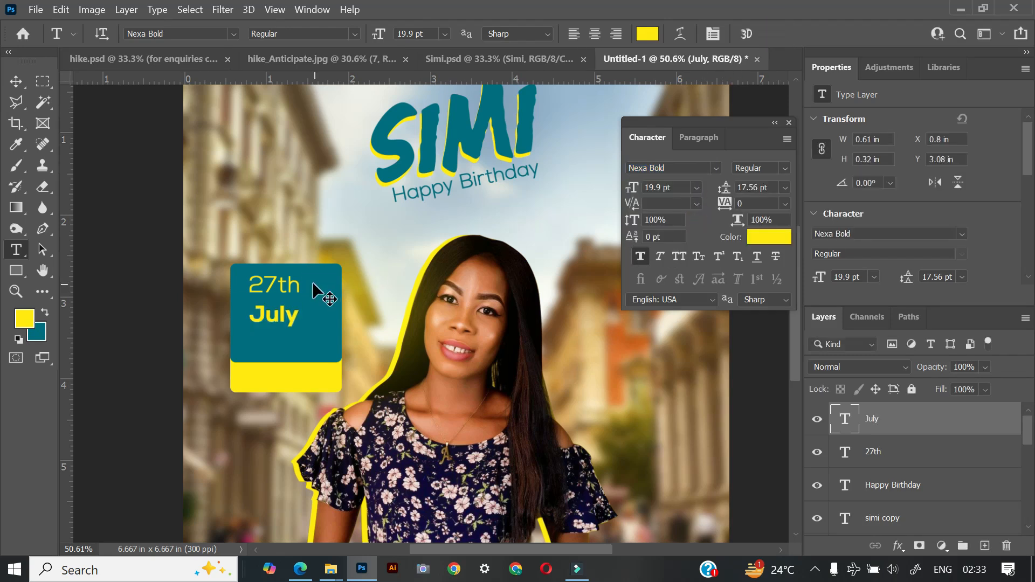
Step: Enlarge "July" to about 32.8 pt and shift it to about X 0.75 in and Y 3.05 in
{"action": "key", "text": "ctrl+t"}
{"action": "left_click_drag", "start_coordinate": [300, 327], "coordinate": [336, 357]}
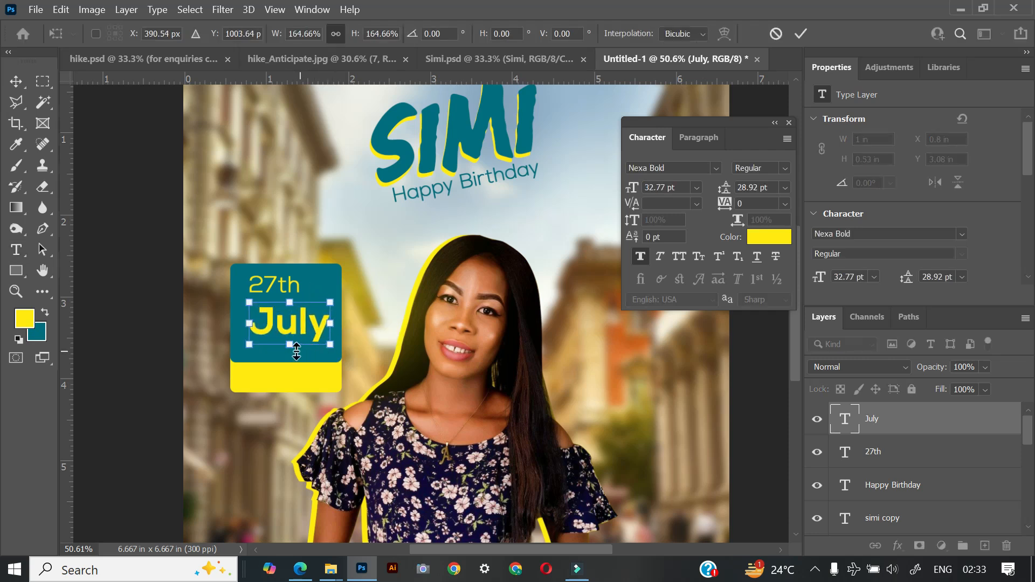
{"action": "left_click_drag", "start_coordinate": [272, 318], "coordinate": [269, 315]}
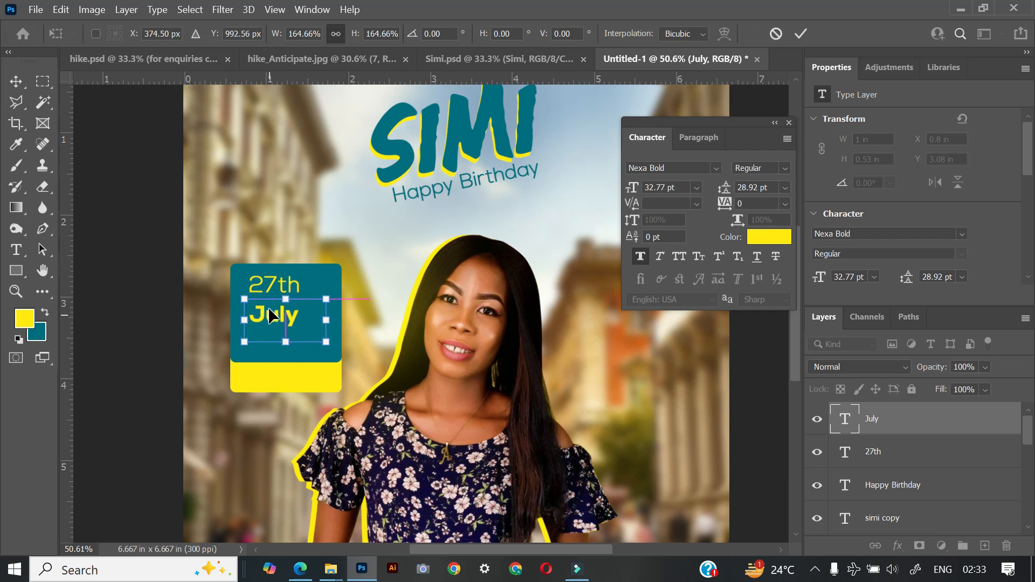
{"action": "left_click", "coordinate": [800, 34]}
Step: Enlarge the "27th" text to about 23 pt from its upper-left corner
{"action": "scroll", "coordinate": [274, 276], "scroll_direction": "up", "scroll_amount": 2}
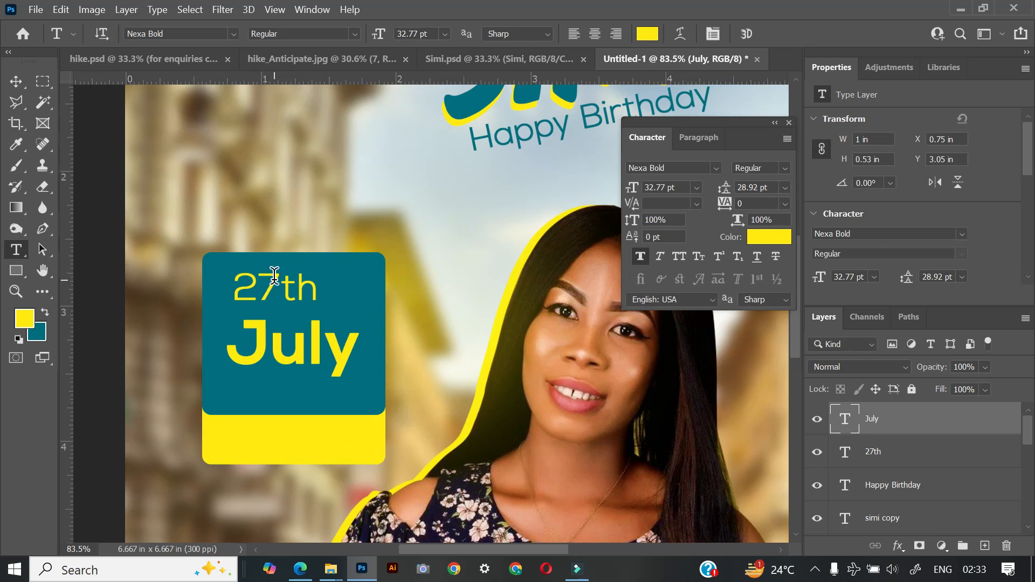
{"action": "key", "text": "v"}
{"action": "left_click", "coordinate": [276, 286], "text": "ctrl"}
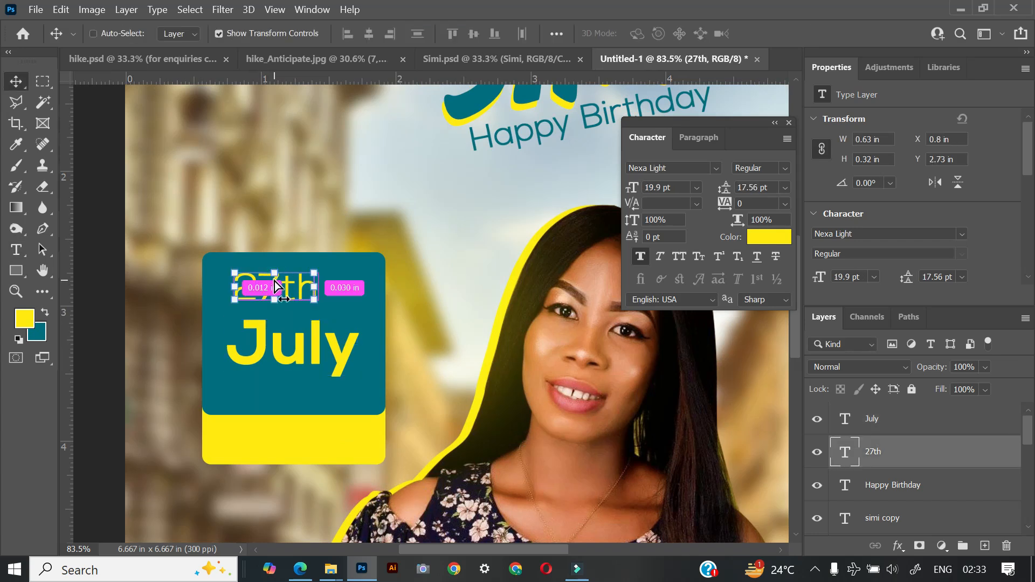
{"action": "key", "text": "ctrl+t"}
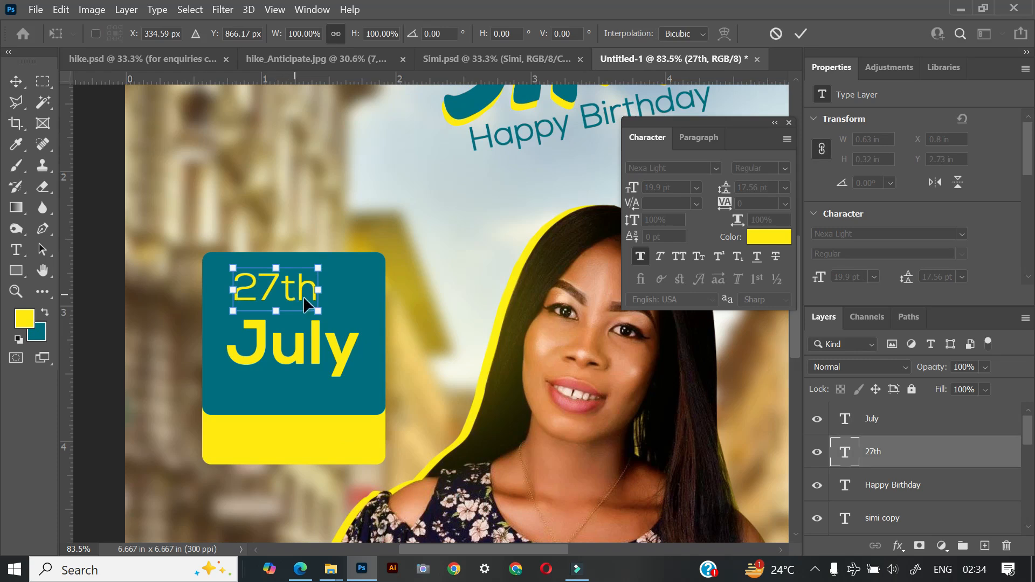
{"action": "mouse_move", "coordinate": [322, 311]}
{"action": "left_mouse_down"}
{"action": "mouse_move", "coordinate": [342, 325]}
{"action": "mouse_move", "coordinate": [331, 317]}
{"action": "left_mouse_up"}
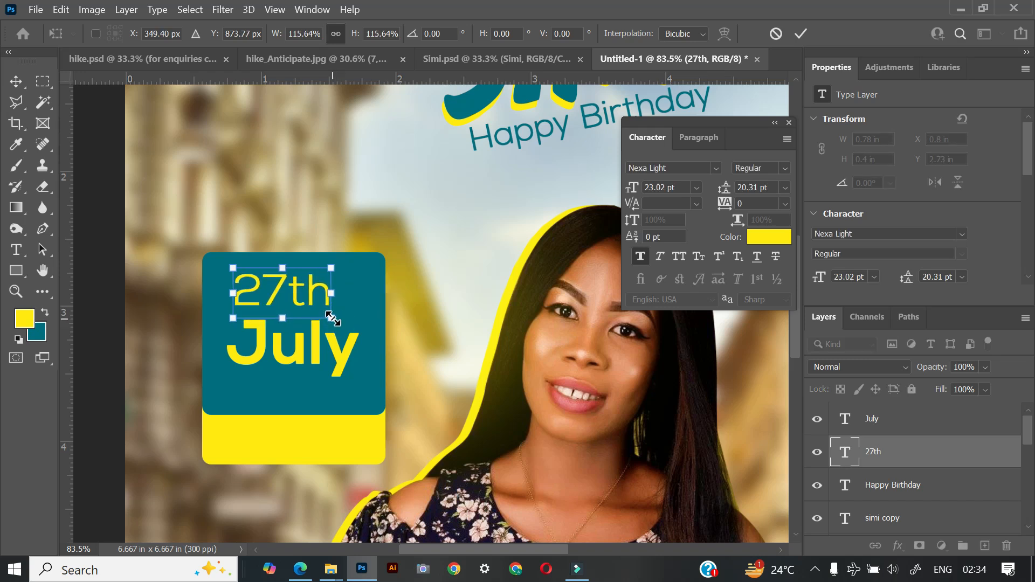
{"action": "key", "text": "Return"}
Step: Enlarge the "July" text to about 35.6 pt so it fills more of the teal rectangle's width
{"action": "left_click", "coordinate": [341, 347]}
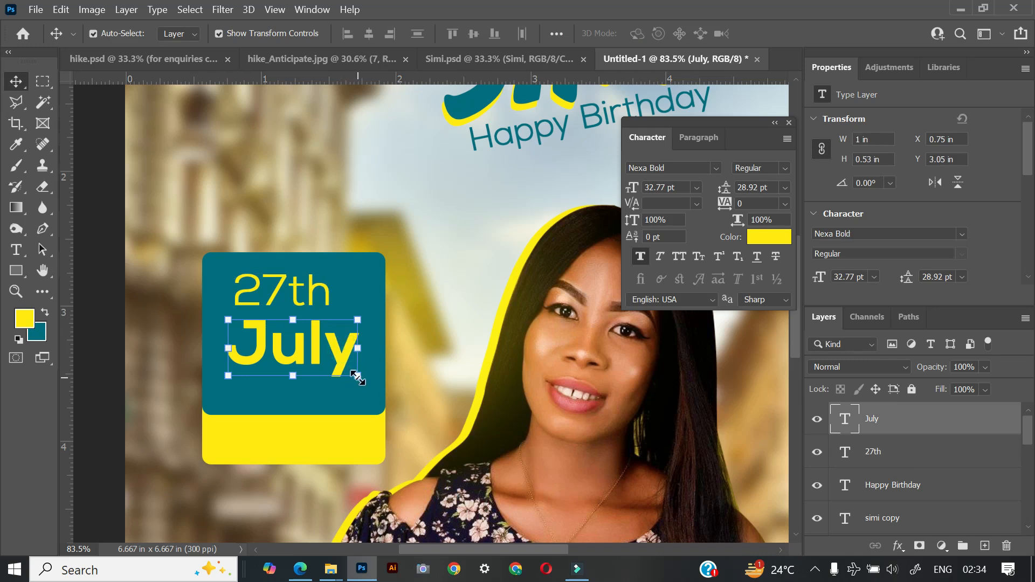
{"action": "left_click_drag", "start_coordinate": [358, 380], "coordinate": [369, 390]}
{"action": "left_click_drag", "start_coordinate": [227, 386], "coordinate": [224, 388]}
{"action": "key", "text": "Return"}
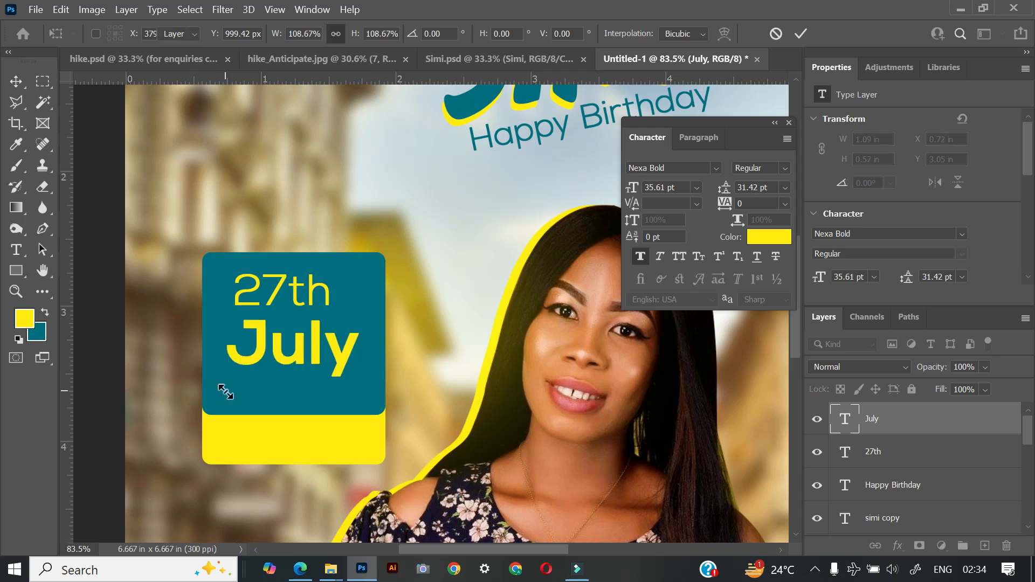
Step: Align the left edges of "27th" and "July", and move "27th" down to about Y 2.79 in
{"action": "left_click", "coordinate": [902, 454], "text": "shift"}
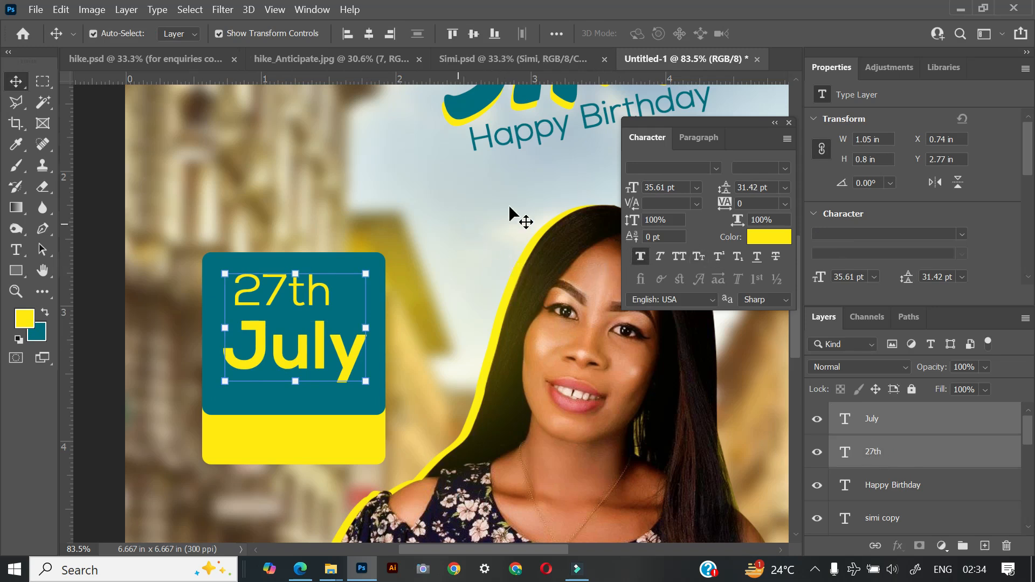
{"action": "left_click", "coordinate": [345, 35]}
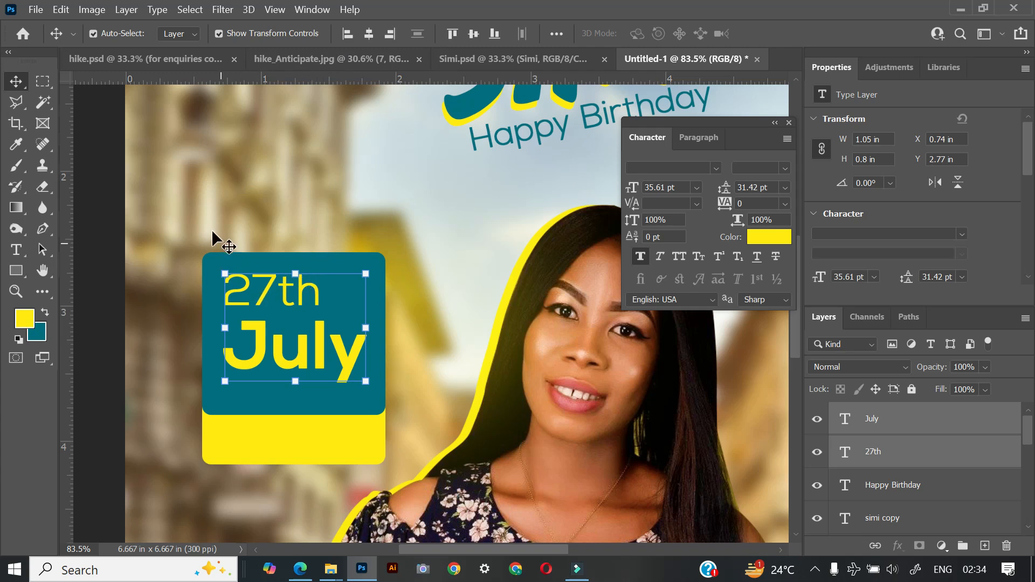
{"action": "left_click", "coordinate": [163, 210]}
{"action": "left_click", "coordinate": [257, 289]}
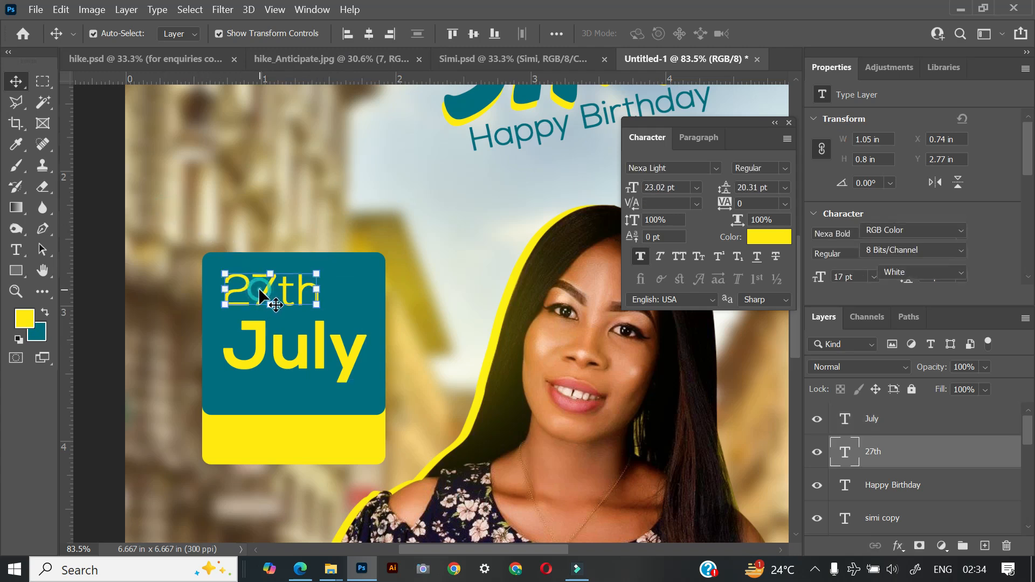
{"action": "left_click_drag", "start_coordinate": [258, 287], "coordinate": [259, 296]}
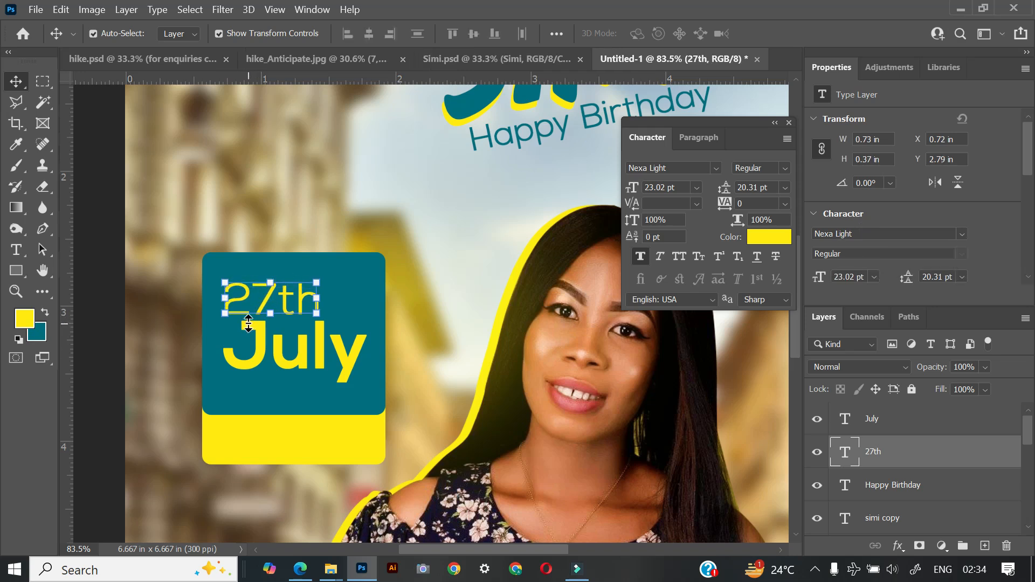
Step: Shorten the teal rectangle from its lower edge to a height of about 1.07 in
{"action": "left_click", "coordinate": [288, 400]}
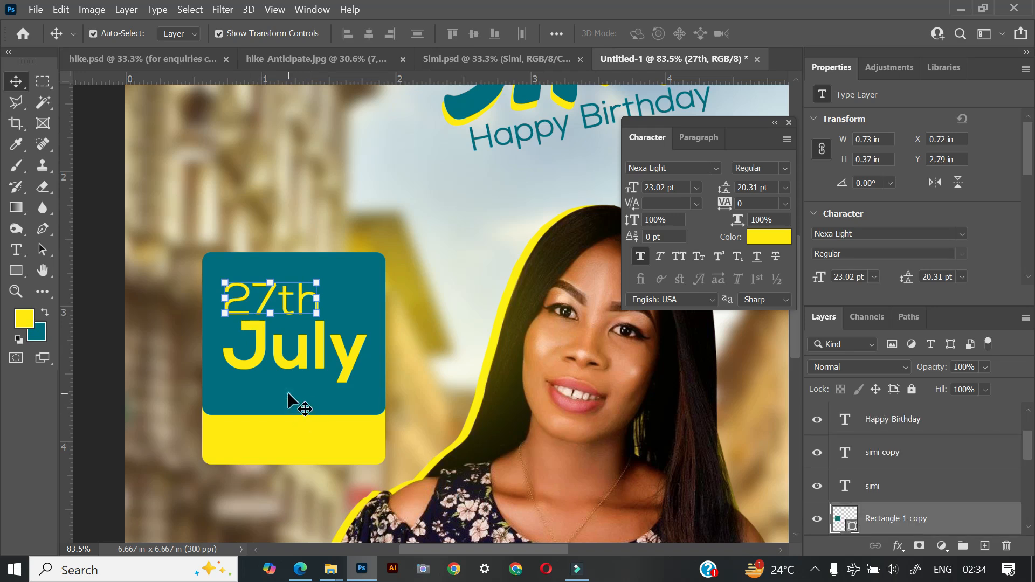
{"action": "left_click_drag", "start_coordinate": [295, 411], "coordinate": [293, 394]}
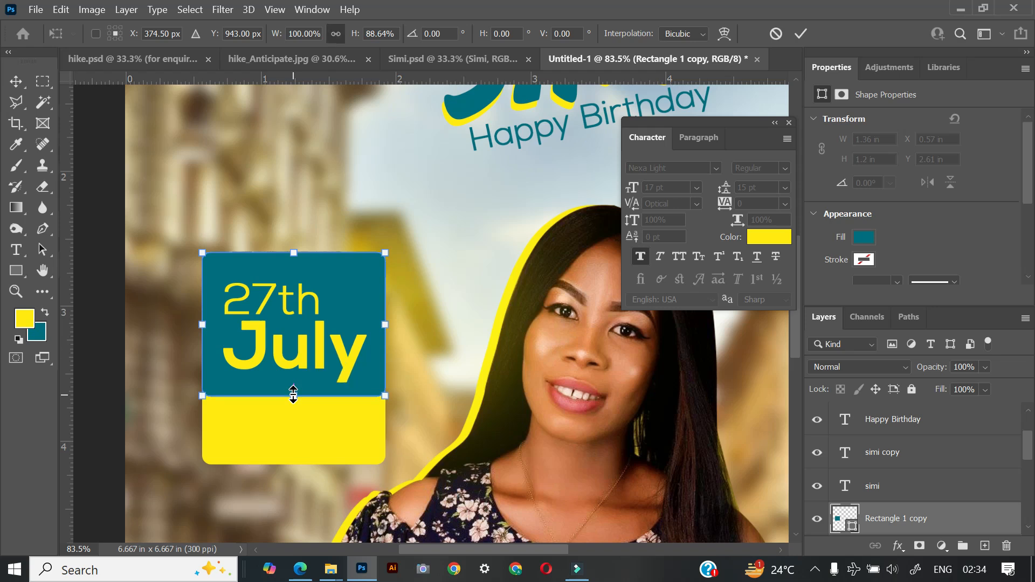
{"action": "key", "text": "Return"}
Step: Shorten the yellow rectangle of the date badge from its lower edge to a height of about 1.12 in
{"action": "left_click", "coordinate": [291, 446]}
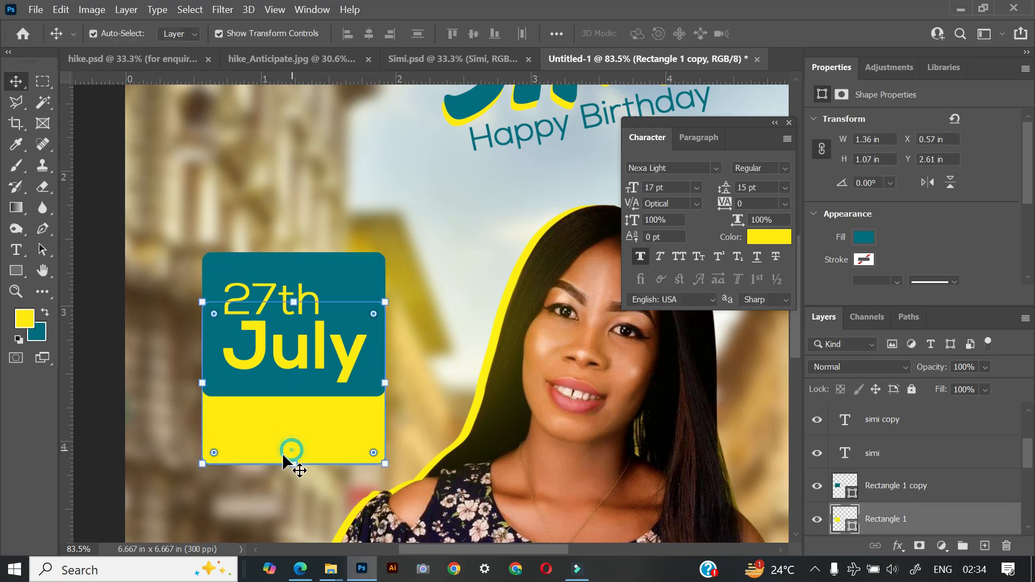
{"action": "left_click_drag", "start_coordinate": [294, 469], "coordinate": [298, 455]}
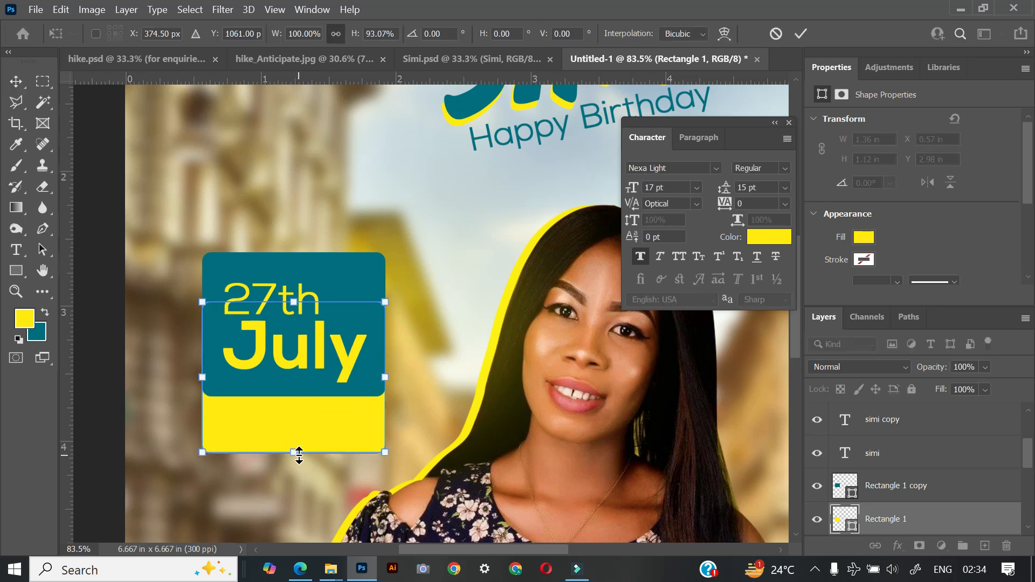
{"action": "key", "text": "Return"}
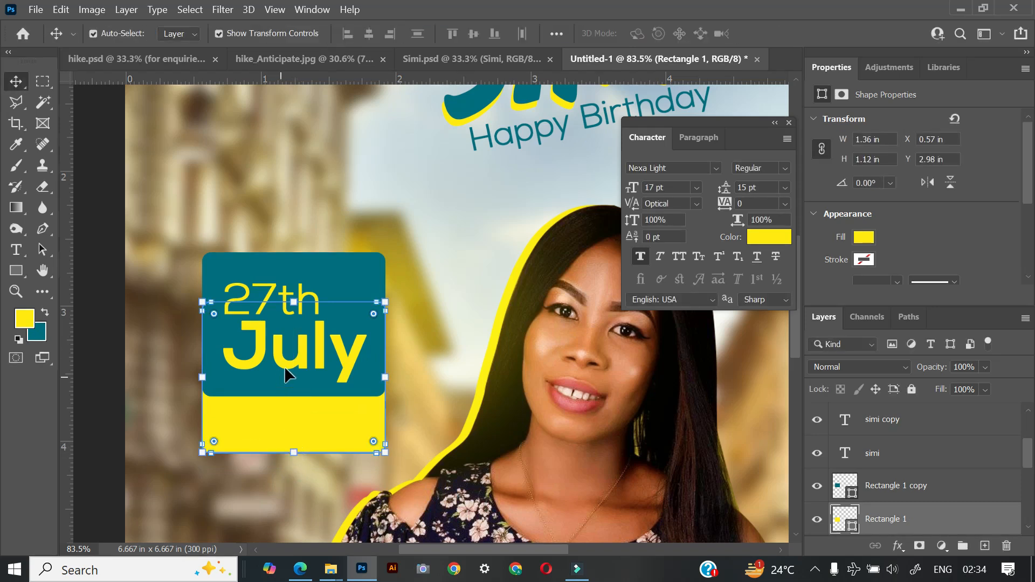
Step: Duplicate the "July" text onto the yellow strip below and recolor the copy with the badge's teal, 006e80
{"action": "left_click", "coordinate": [292, 354]}
{"action": "left_click_drag", "start_coordinate": [298, 354], "coordinate": [302, 431]}
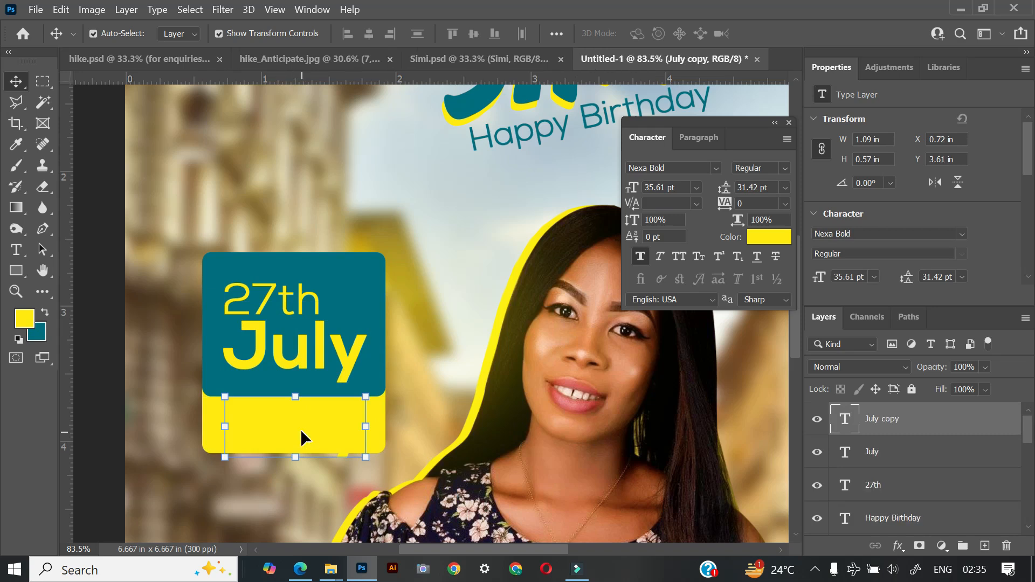
{"action": "double_click", "coordinate": [301, 431]}
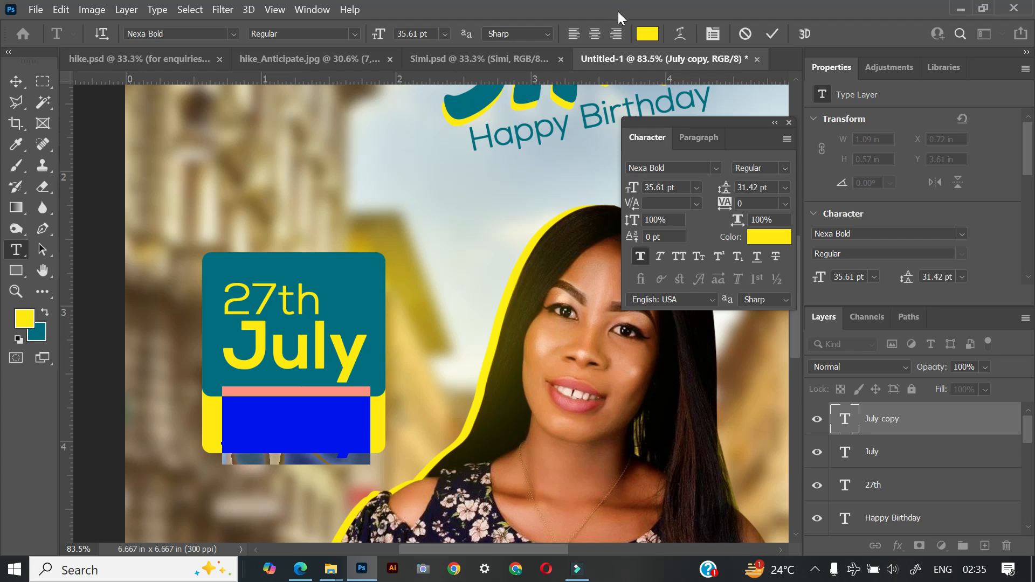
{"action": "left_click", "coordinate": [768, 237]}
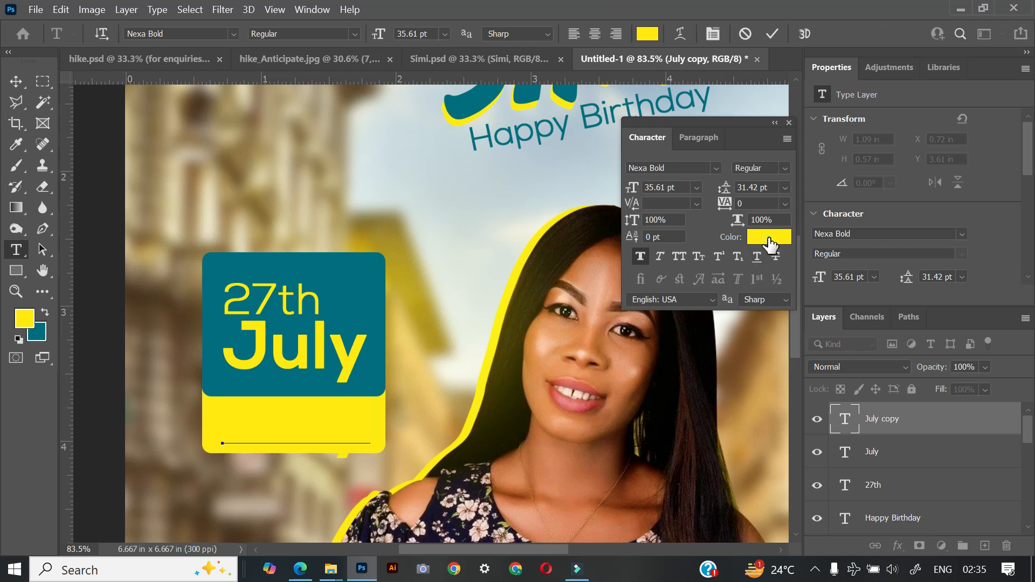
{"action": "left_click", "coordinate": [371, 297]}
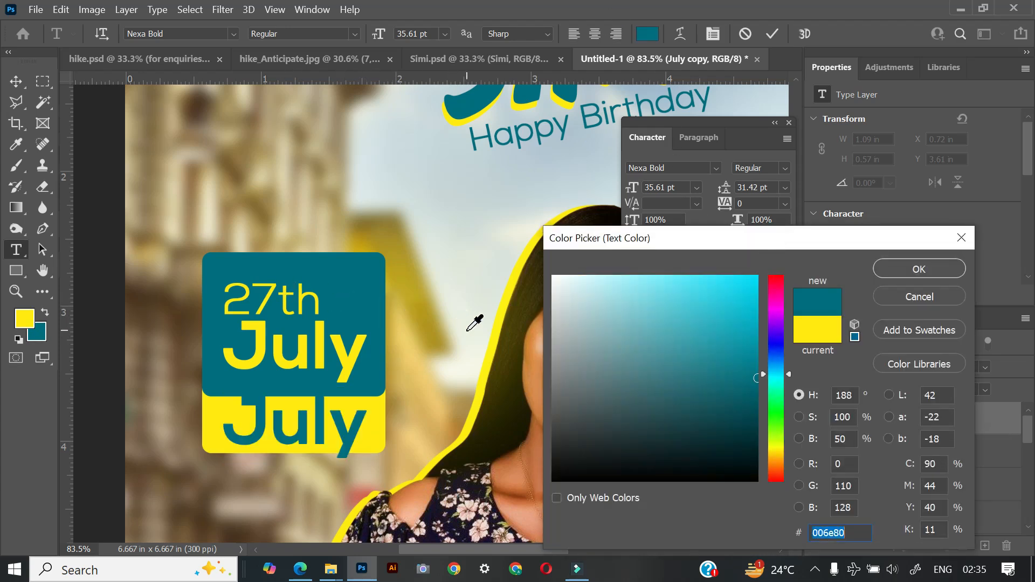
{"action": "left_click", "coordinate": [943, 262]}
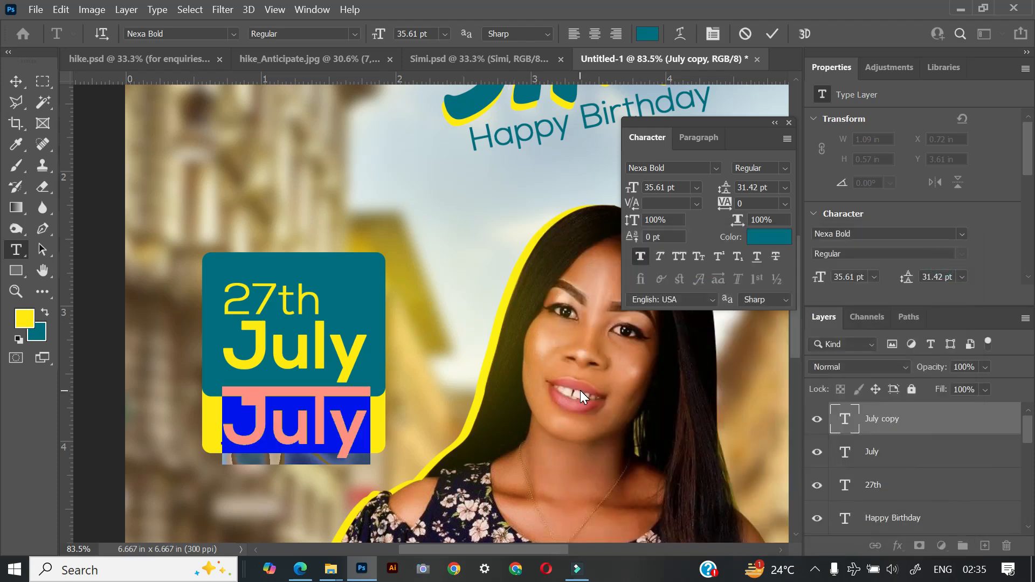
Step: Replace the copied text with "2024" and set its kerning to Optical
{"action": "type", "text": "2024"}
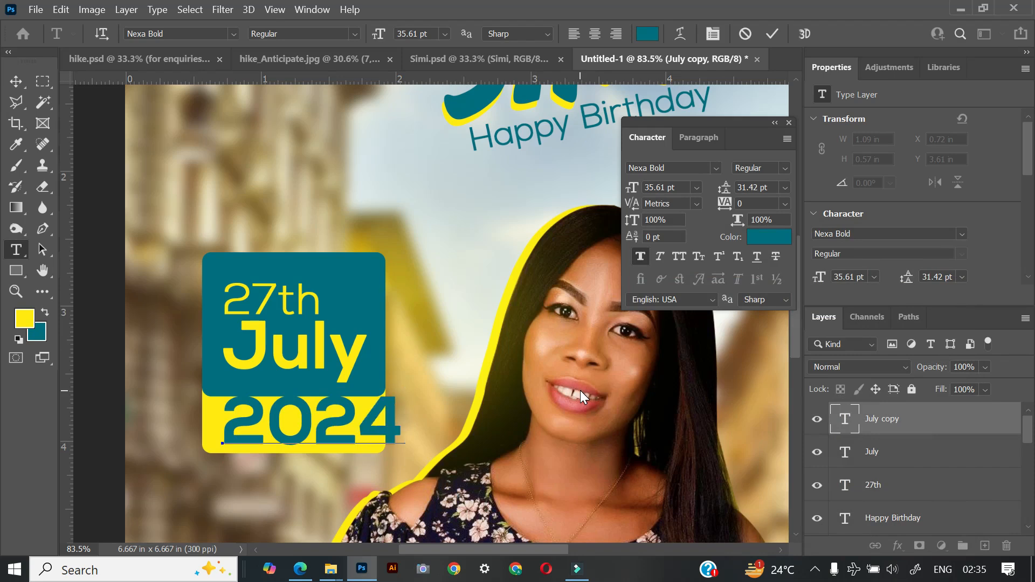
{"action": "key", "text": "ctrl+a"}
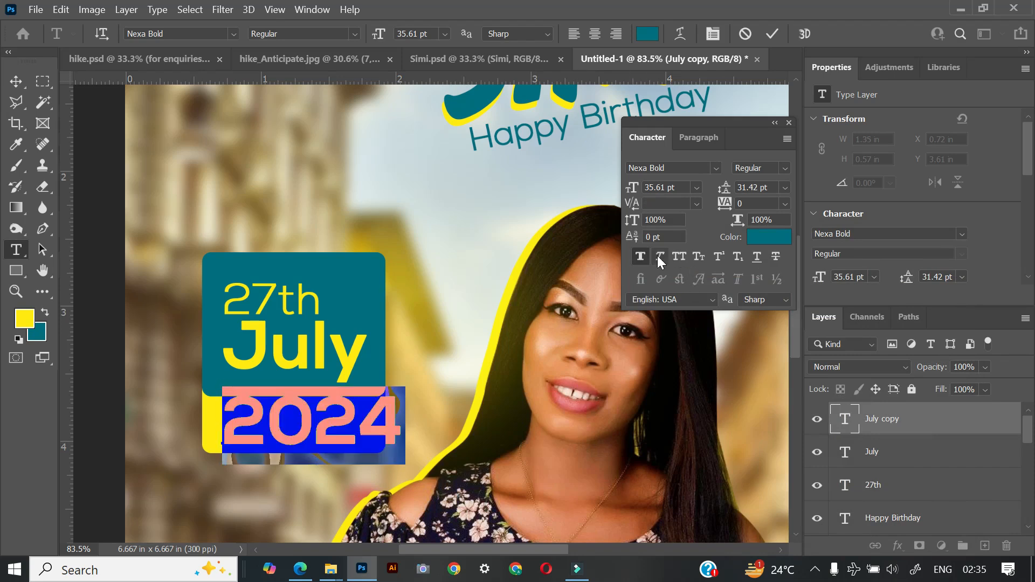
{"action": "left_click", "coordinate": [696, 203]}
{"action": "left_click", "coordinate": [692, 232]}
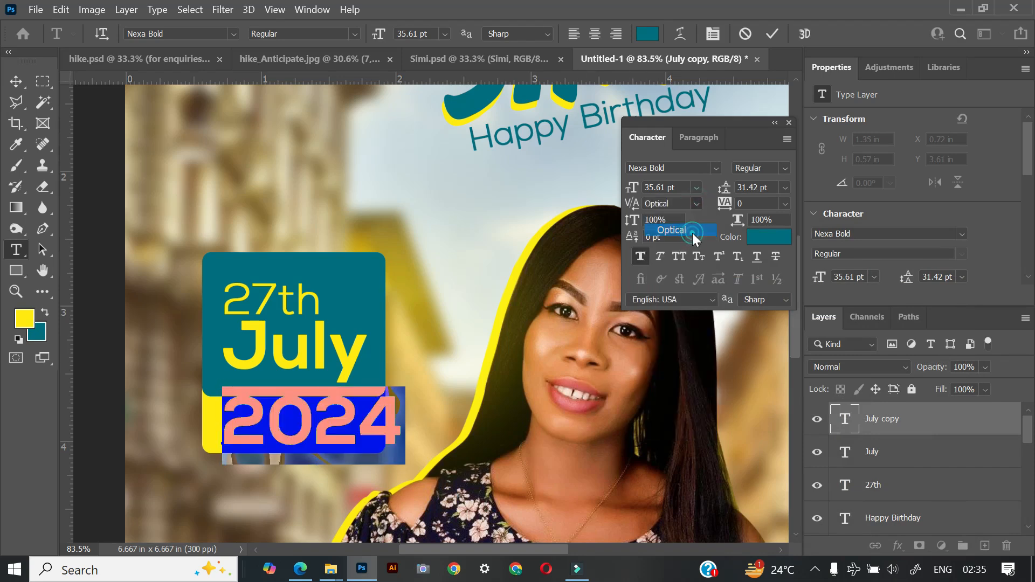
Step: Set the font size of the "2024" text to 22 pt and commit the text edit
{"action": "left_click", "coordinate": [696, 188]}
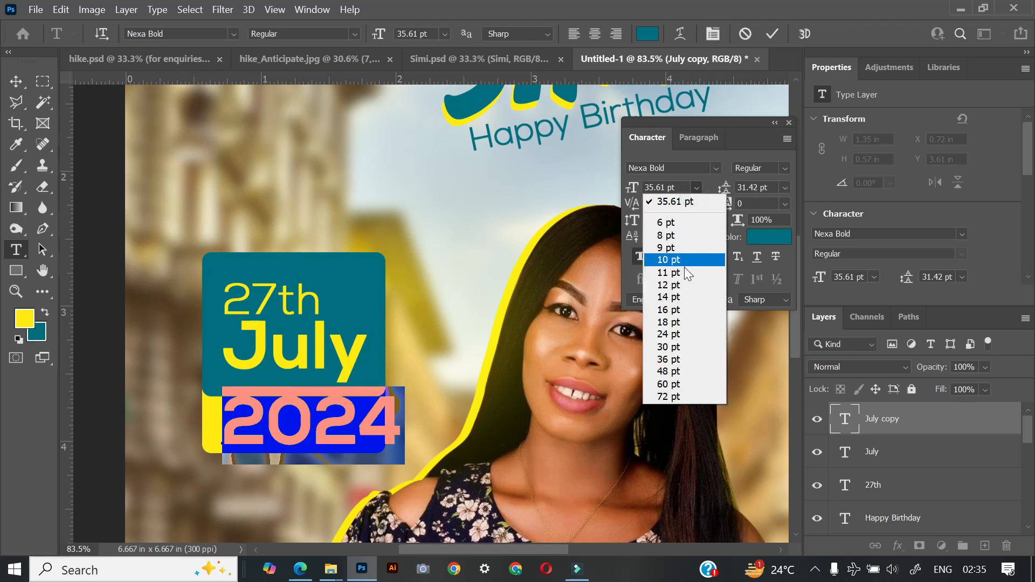
{"action": "left_click", "coordinate": [680, 333]}
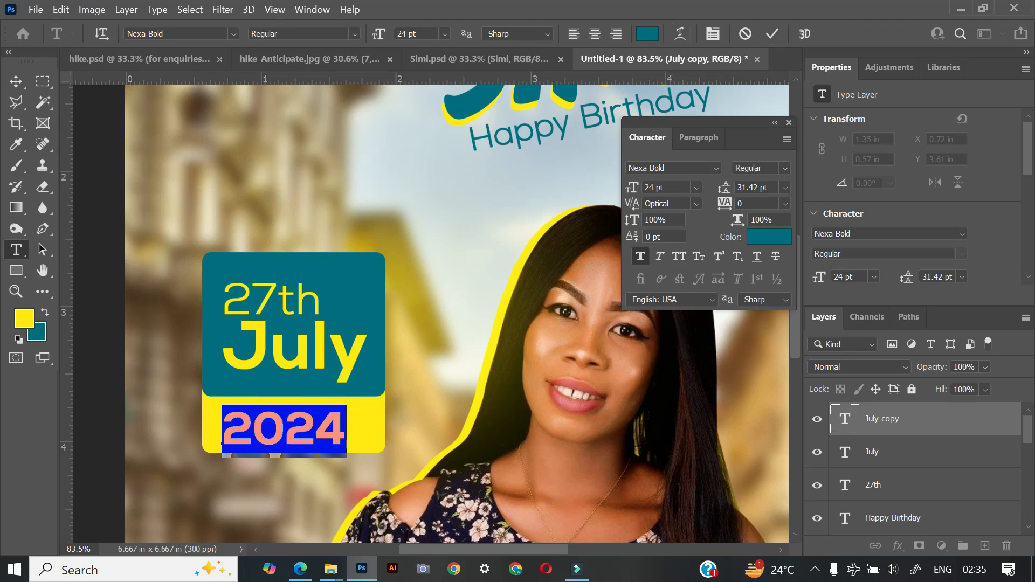
{"action": "left_click", "coordinate": [668, 187]}
{"action": "type", "text": "22"}
{"action": "key", "text": "Return"}
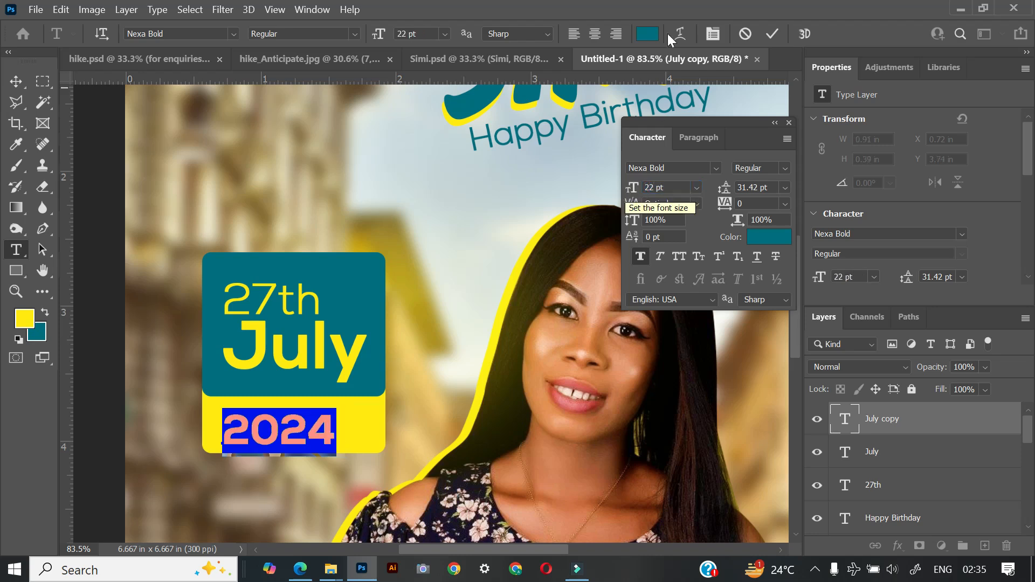
{"action": "left_click", "coordinate": [770, 33]}
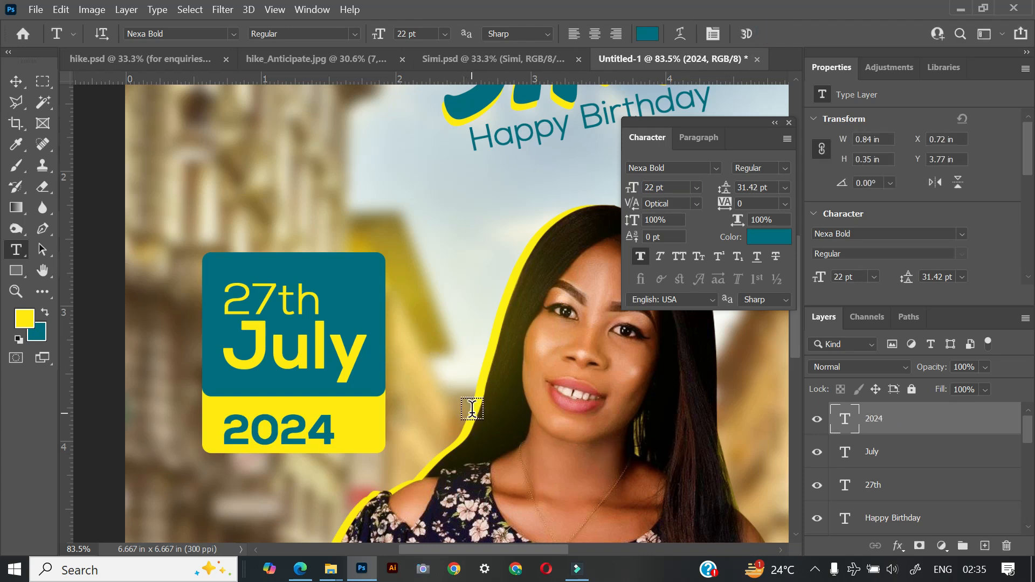
Step: Center the "2024" text horizontally on the yellow rectangle, using the rectangle's outline as a temporary selection
{"action": "key", "text": "v"}
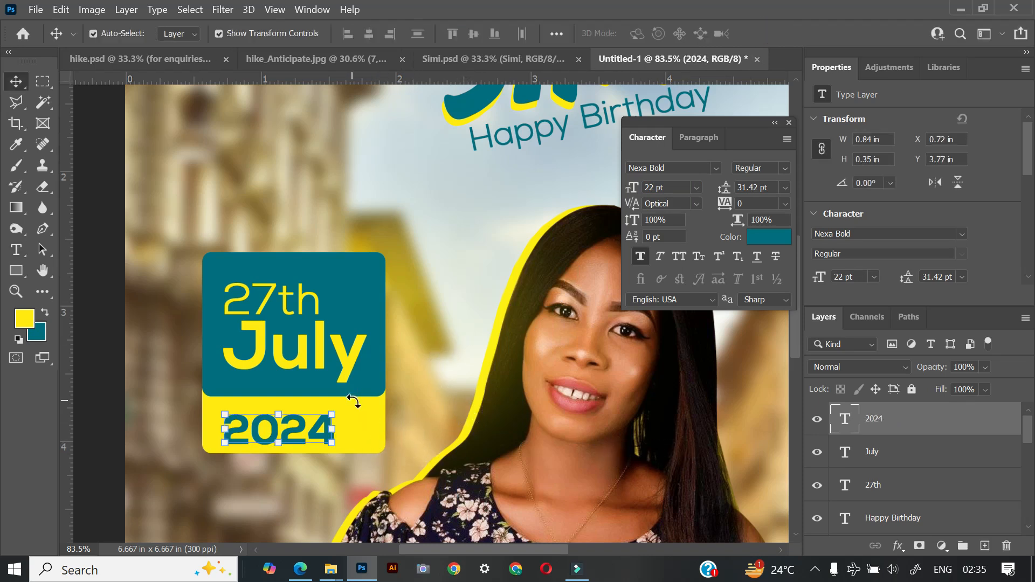
{"action": "left_click", "coordinate": [369, 423]}
{"action": "left_click", "coordinate": [839, 517], "text": "ctrl"}
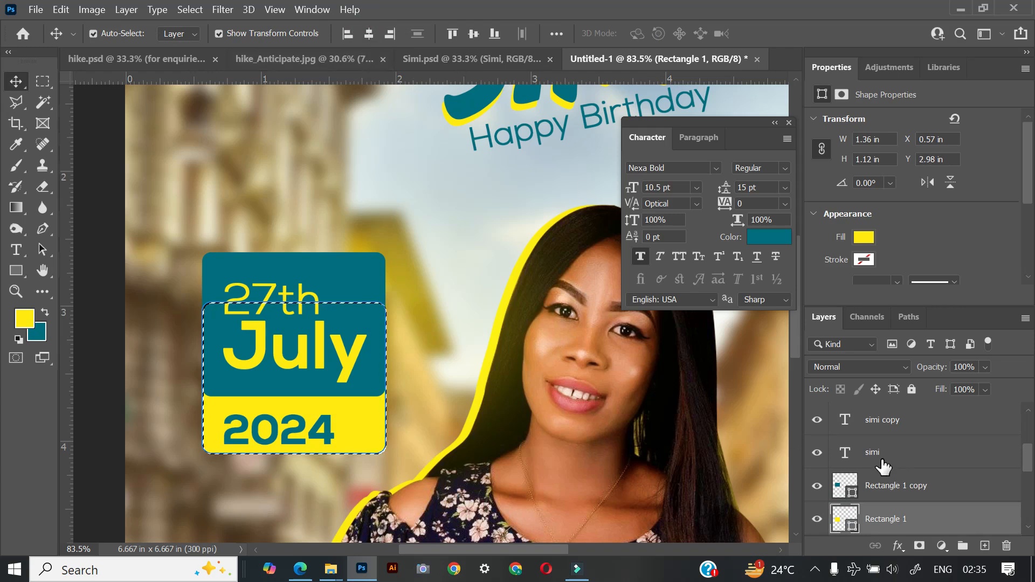
{"action": "scroll", "coordinate": [927, 464], "scroll_direction": "up", "scroll_amount": 4}
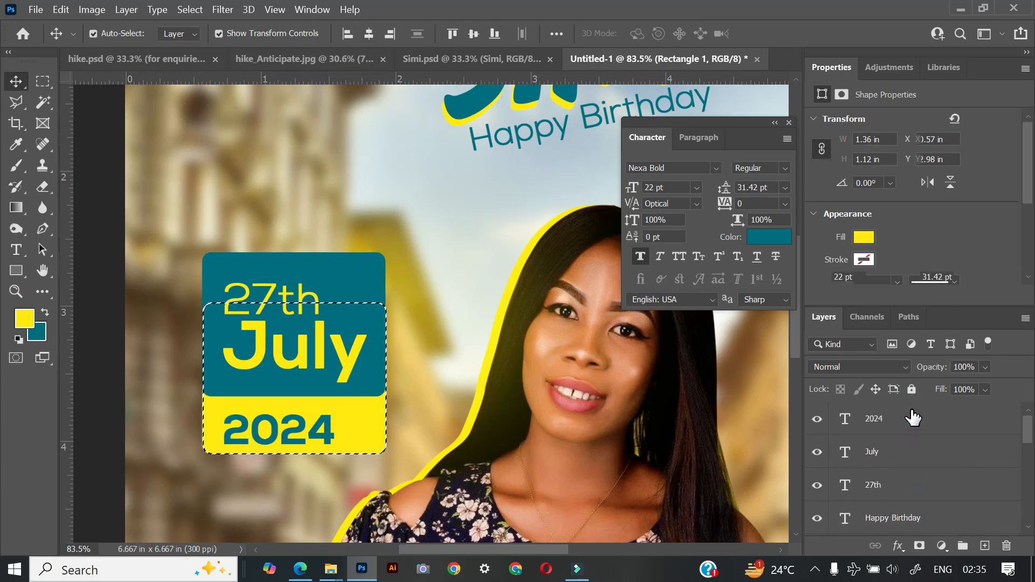
{"action": "left_click", "coordinate": [909, 421]}
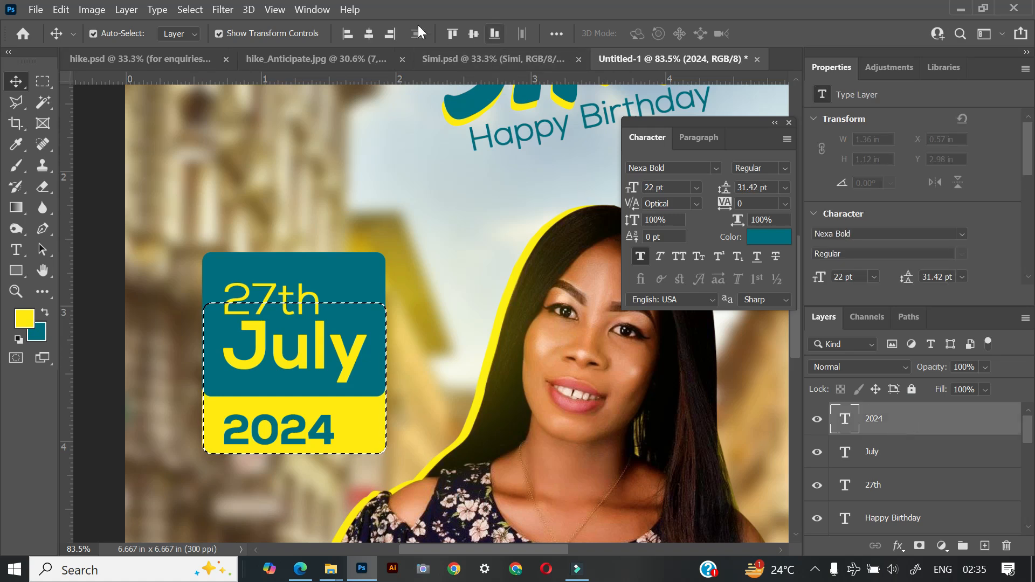
{"action": "left_click", "coordinate": [371, 33]}
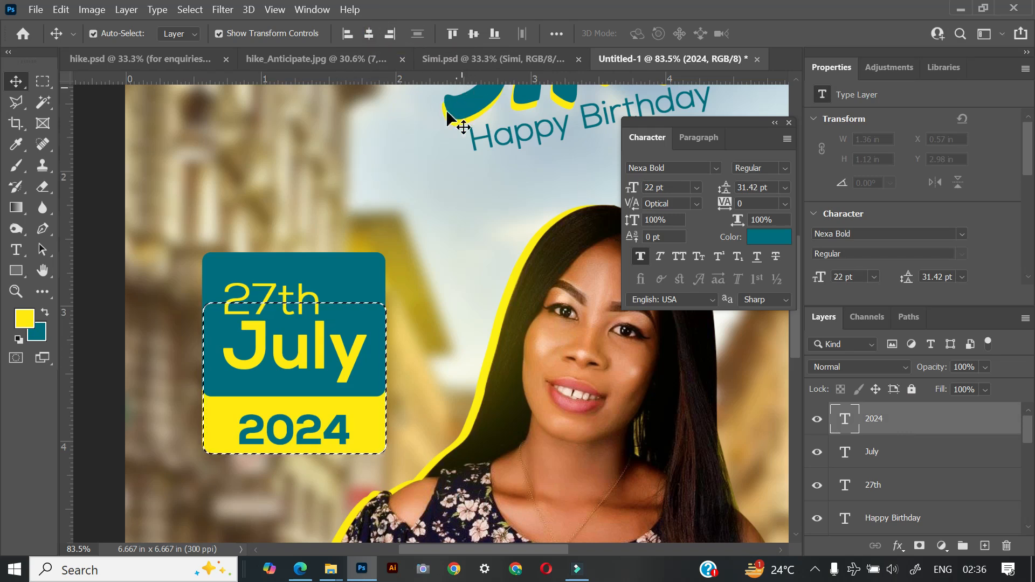
{"action": "key", "text": "ctrl+d"}
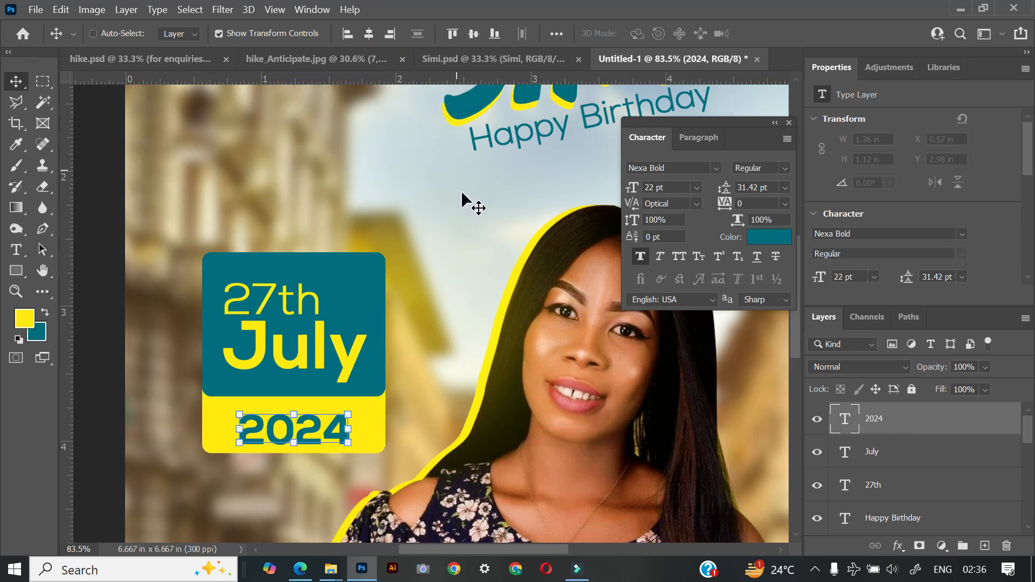
Step: Nudge the "2024" text up within the yellow strip to about Y 3.71 in
{"action": "key", "text": "Up"}
{"action": "key", "text": "Up"}
{"action": "key", "text": "Up"}
{"action": "key", "text": "Up"}
{"action": "key", "text": "Up"}
{"action": "key", "text": "Up"}
{"action": "key", "text": "Up"}
{"action": "key", "text": "Up"}
{"action": "key", "text": "Up"}
{"action": "key", "text": "Up"}
{"action": "key", "text": "Up"}
{"action": "key", "text": "Up"}
{"action": "key", "text": "Up"}
{"action": "key", "text": "Up"}
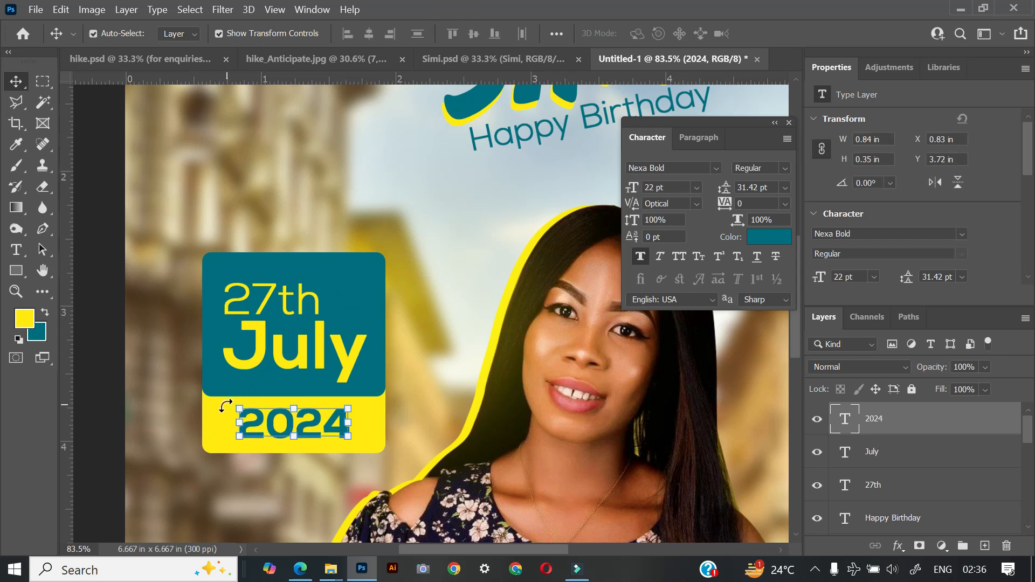
Step: Nudge the yellow rectangle up behind the teal one to about Y 2.91 in
{"action": "left_click", "coordinate": [213, 427]}
{"action": "key", "text": "Up"}
{"action": "key", "text": "Up"}
{"action": "key", "text": "Up"}
{"action": "key", "text": "Up"}
{"action": "key", "text": "Up"}
{"action": "key", "text": "Up"}
{"action": "key", "text": "Up"}
{"action": "key", "text": "Up"}
{"action": "key", "text": "Up"}
{"action": "key", "text": "Up"}
{"action": "key", "text": "Up"}
{"action": "key", "text": "Up"}
{"action": "key", "text": "Up"}
{"action": "key", "text": "Up"}
{"action": "key", "text": "Up"}
{"action": "key", "text": "Up"}
{"action": "key", "text": "Up"}
{"action": "key", "text": "Up"}
{"action": "key", "text": "Up"}
{"action": "key", "text": "Up"}
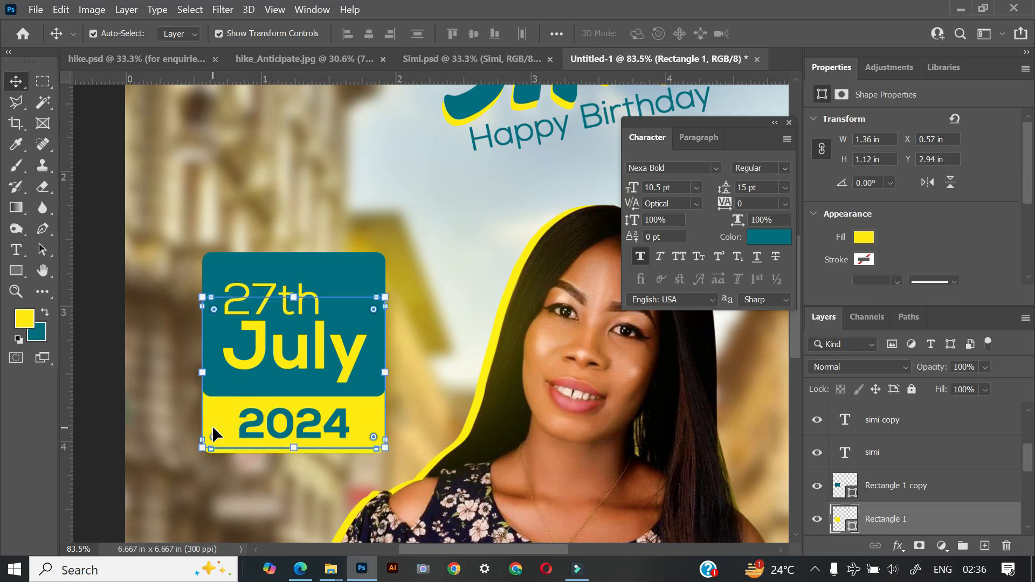
{"action": "key", "text": "Down"}
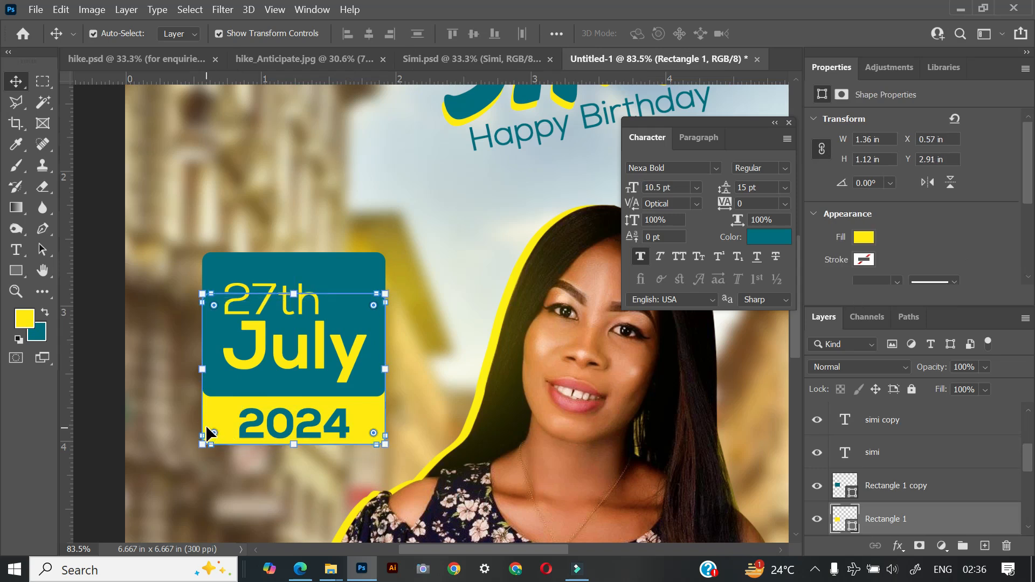
Step: Hide the on-canvas outlines and clear the layer selection to check the date badge within the whole design
{"action": "key", "text": "ctrl+h"}
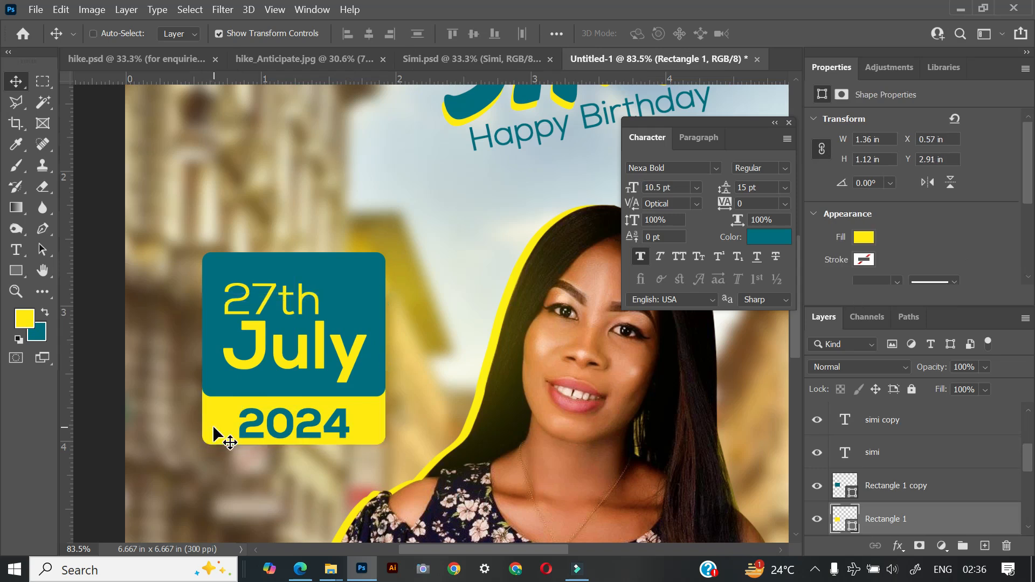
{"action": "left_click", "coordinate": [304, 429]}
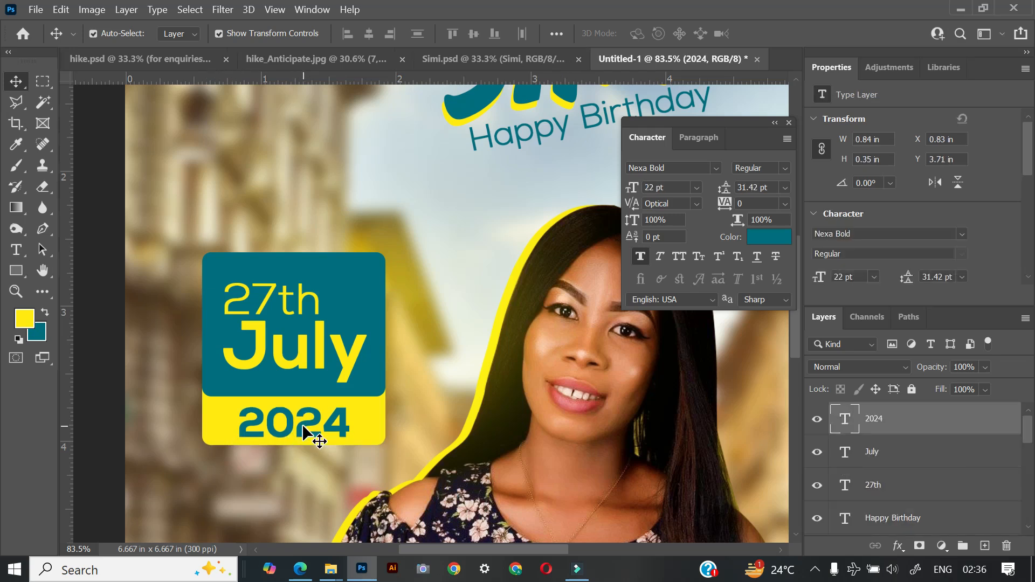
{"action": "left_click", "coordinate": [92, 393]}
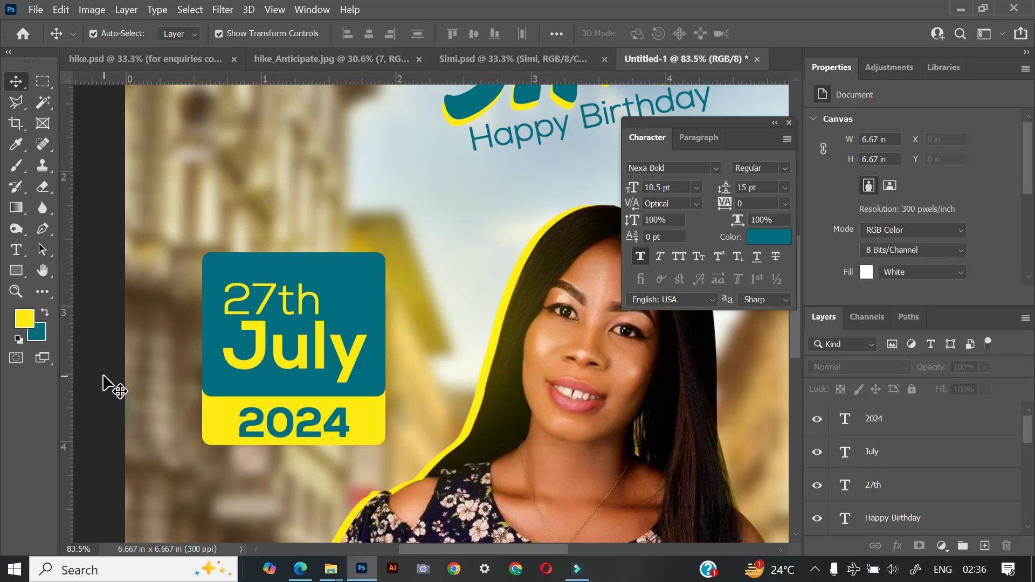
{"action": "scroll", "coordinate": [121, 386], "scroll_direction": "down", "scroll_amount": 5}
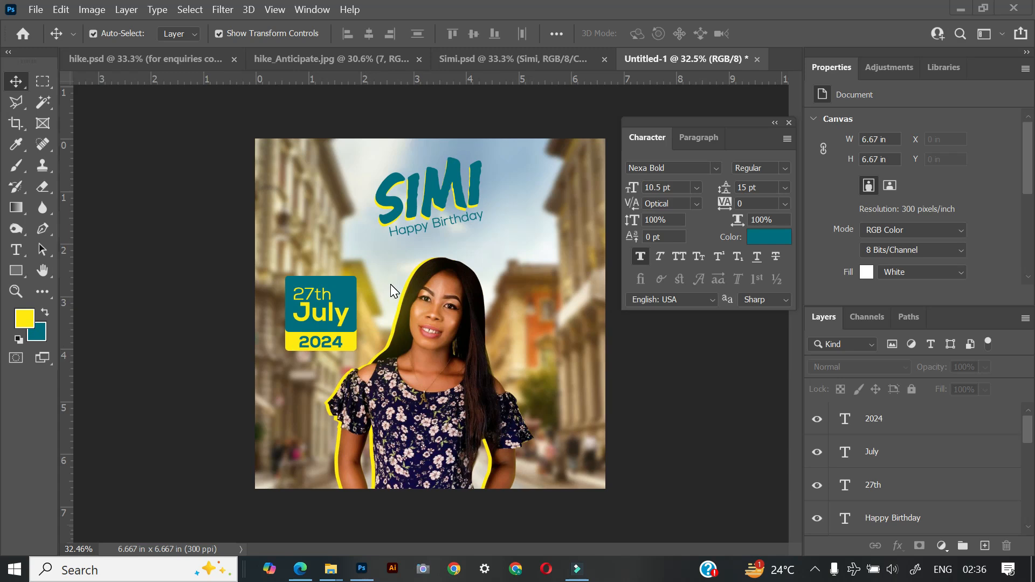
{"action": "scroll", "coordinate": [443, 258], "scroll_direction": "up", "scroll_amount": 1}
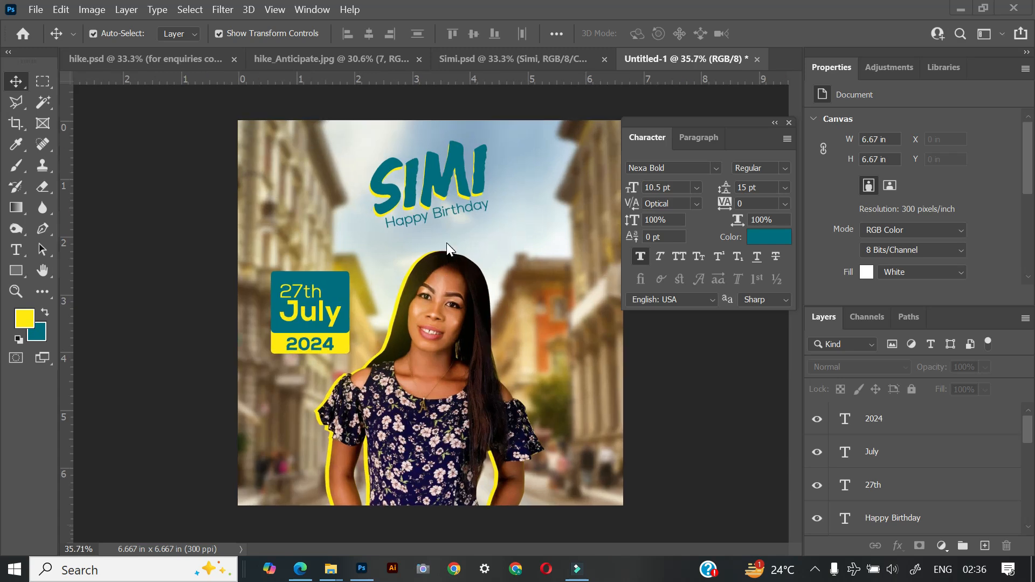
{"action": "scroll", "coordinate": [446, 242], "scroll_direction": "up", "scroll_amount": 1}
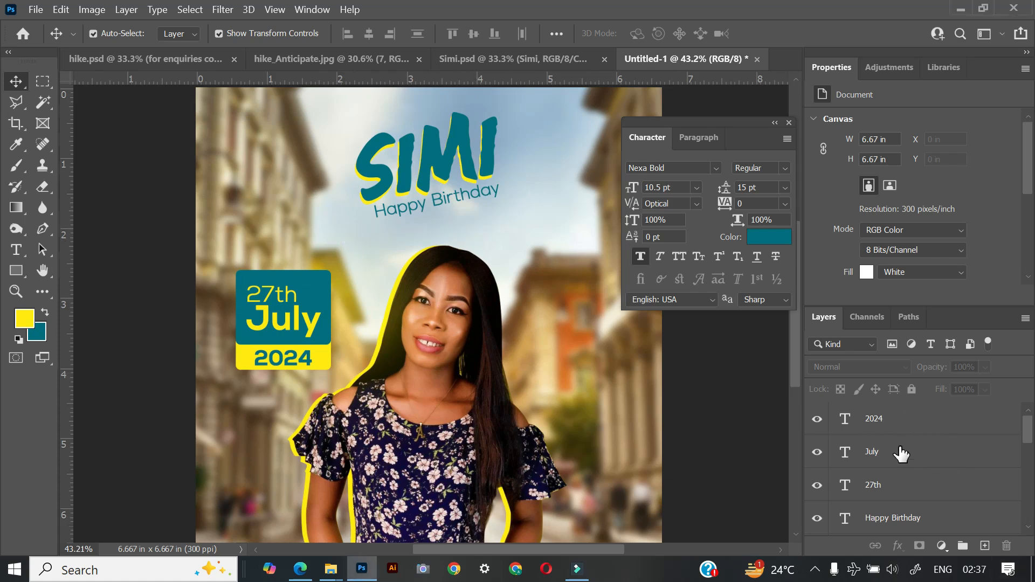
Step: Select the "2024" text layer, activate the Pen tool and swap the colors so that teal is the foreground color
{"action": "left_click", "coordinate": [906, 424]}
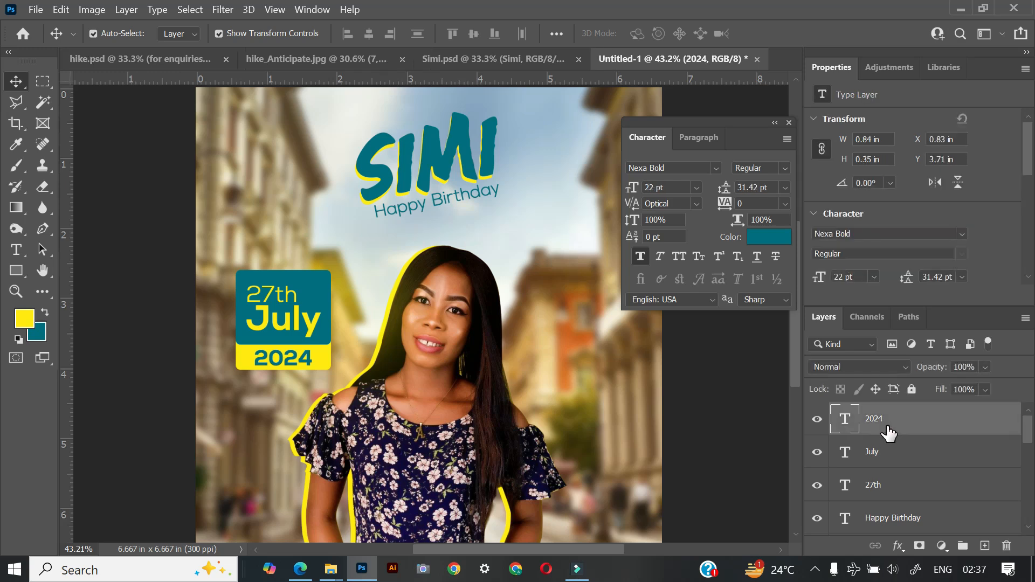
{"action": "key", "text": "p"}
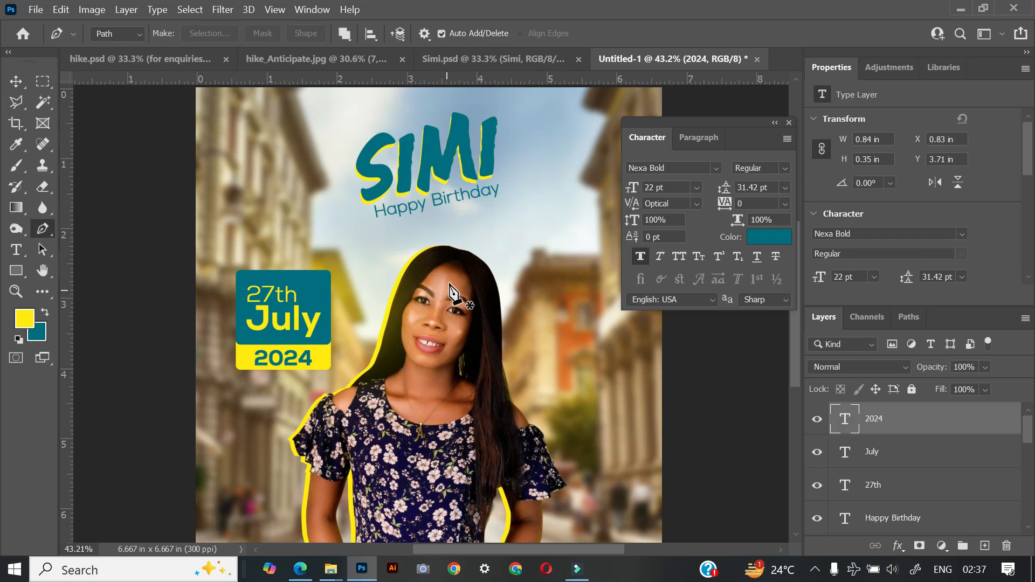
{"action": "key", "text": "x"}
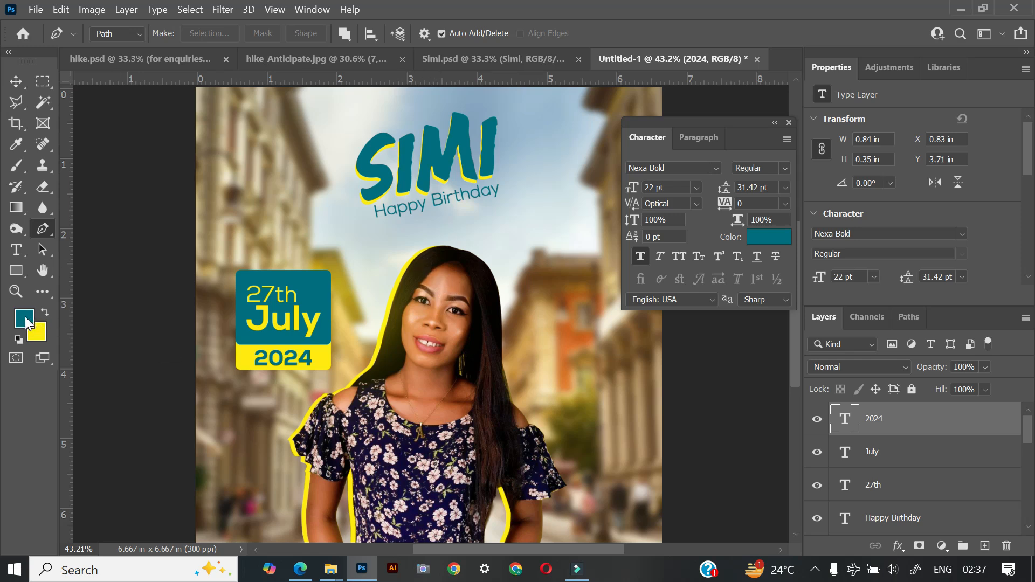
{"action": "key", "text": "x"}
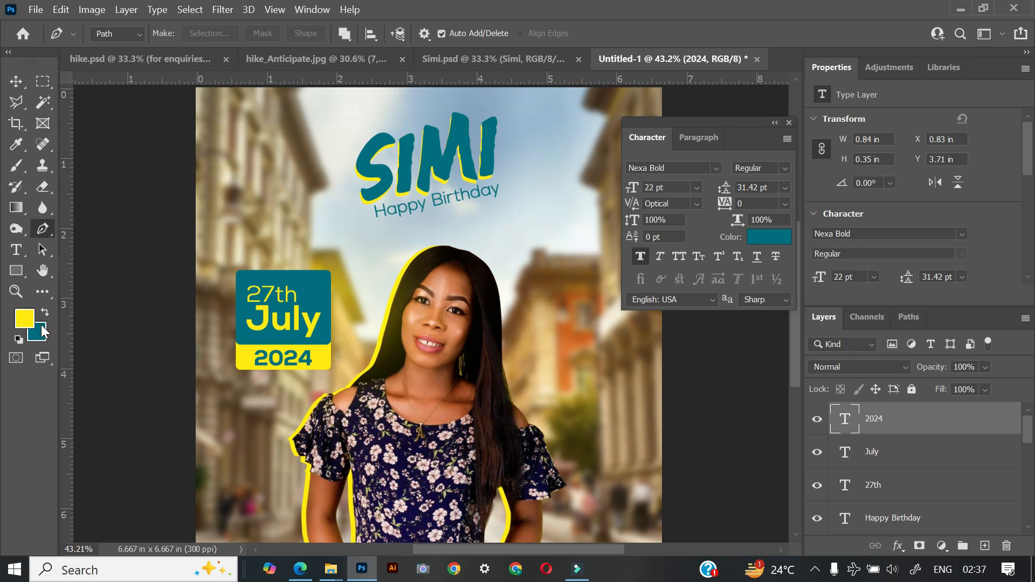
{"action": "key", "text": "x"}
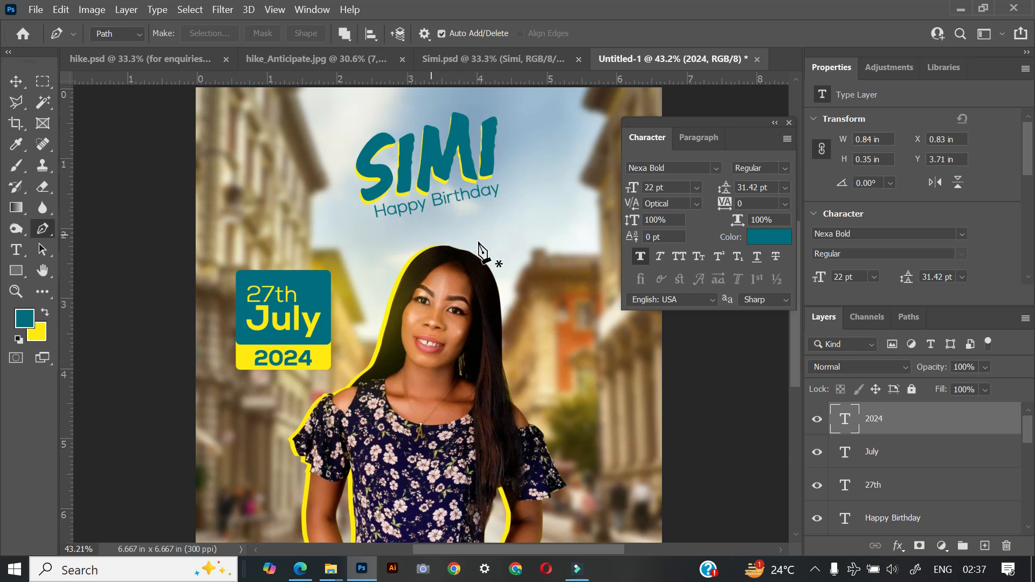
Step: Draw a closed three-pointed crown path about 0.73 in wide and 0.5 in high just above the woman's head
{"action": "left_click", "coordinate": [441, 237]}
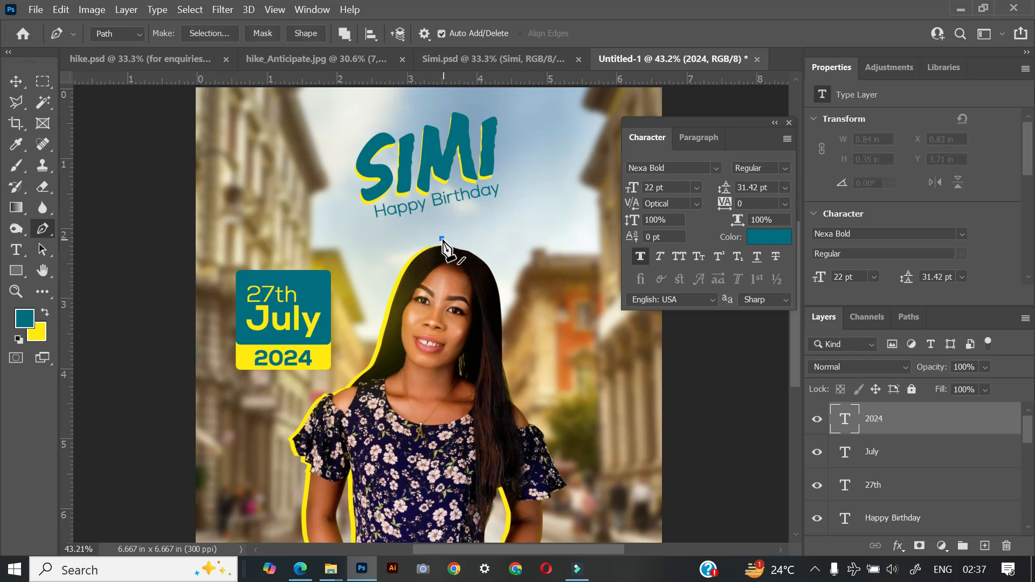
{"action": "left_click", "coordinate": [441, 221]}
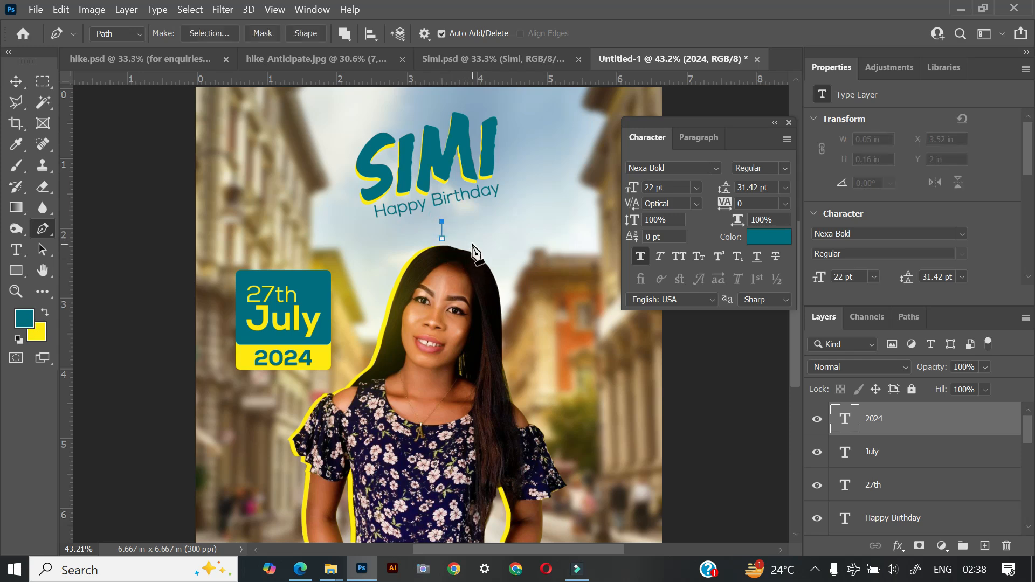
{"action": "left_click", "coordinate": [451, 236]}
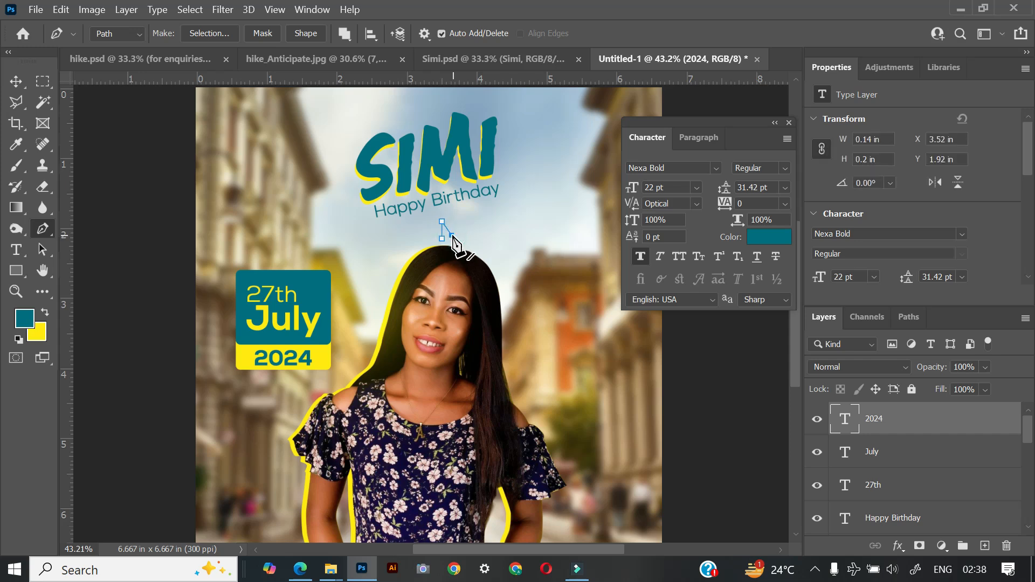
{"action": "left_click", "coordinate": [469, 213]}
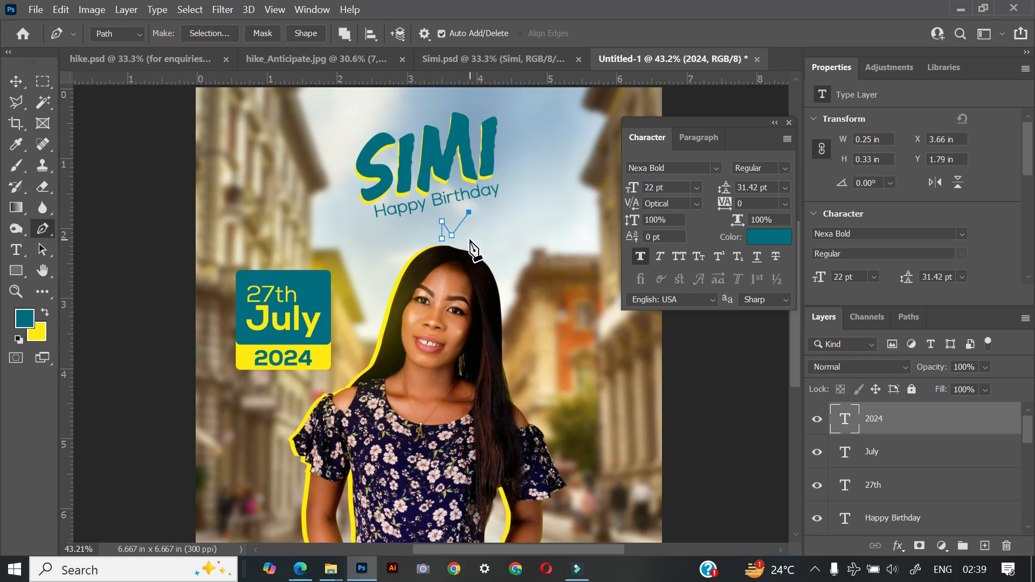
{"action": "left_click", "coordinate": [468, 238]}
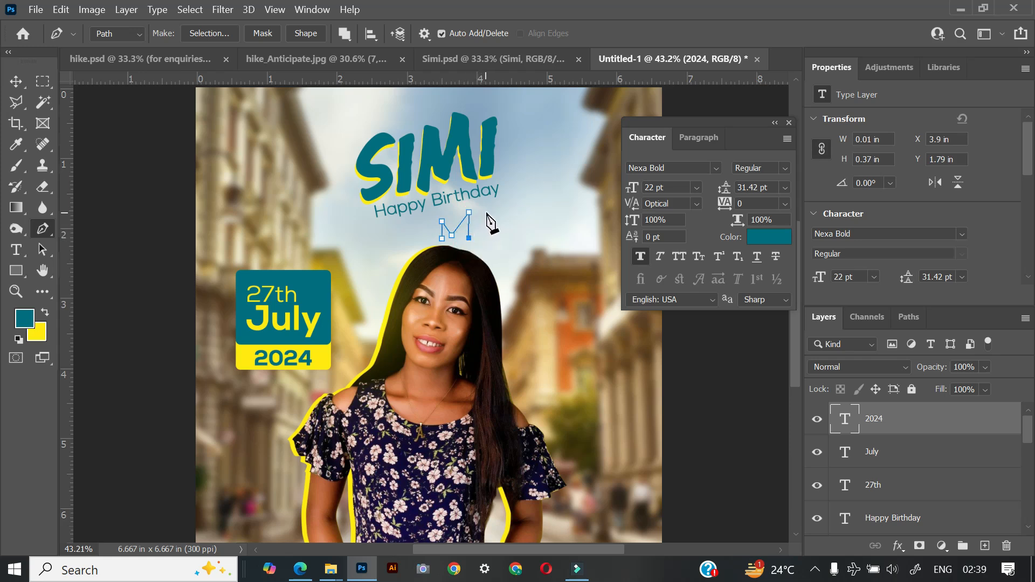
{"action": "left_click", "coordinate": [493, 215]}
{"action": "left_click", "coordinate": [486, 247]}
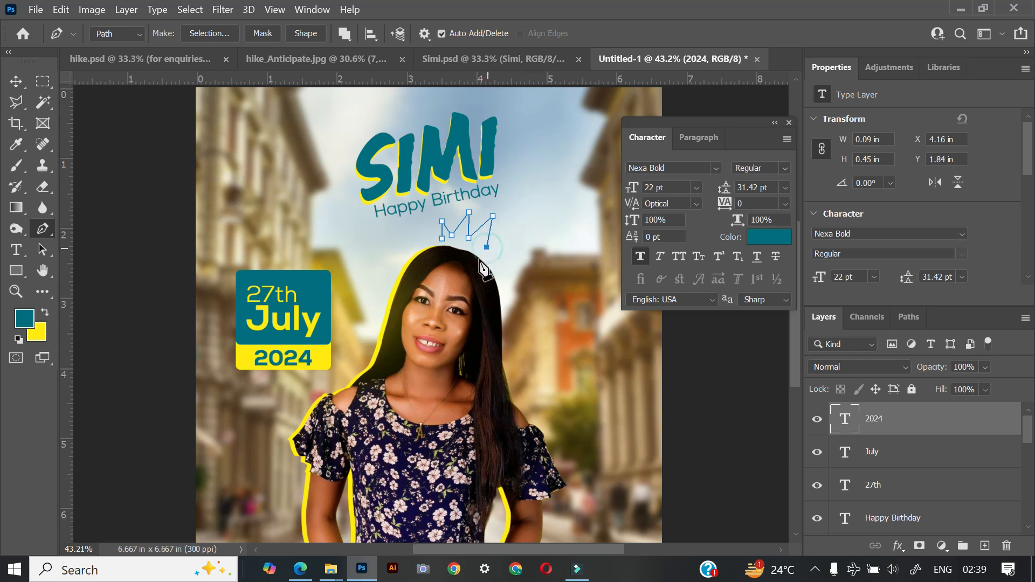
{"action": "left_click", "coordinate": [442, 238]}
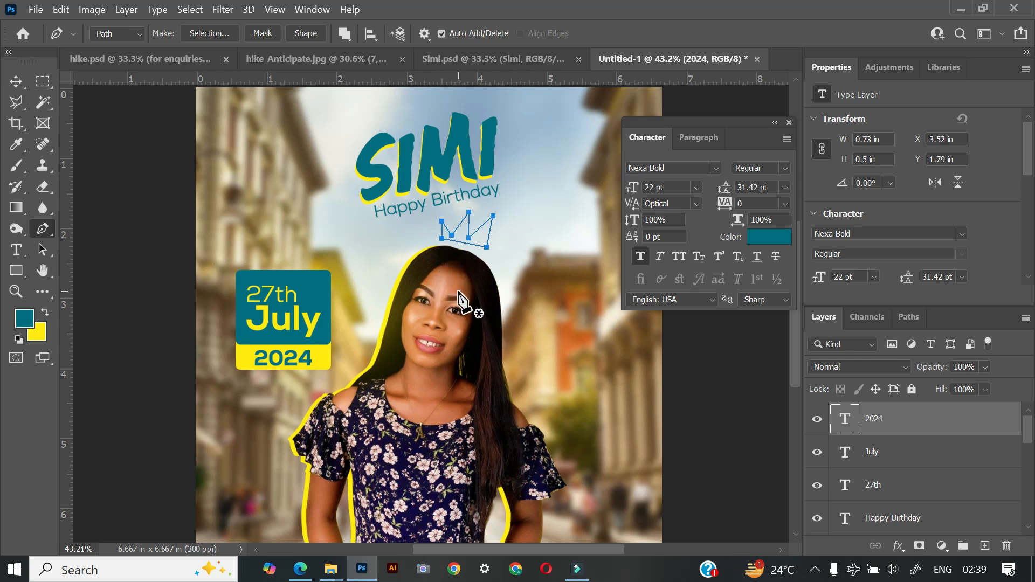
Step: Add a new empty layer above the "2024" text layer for the crown, keeping the default name and options
{"action": "right_click", "coordinate": [485, 238]}
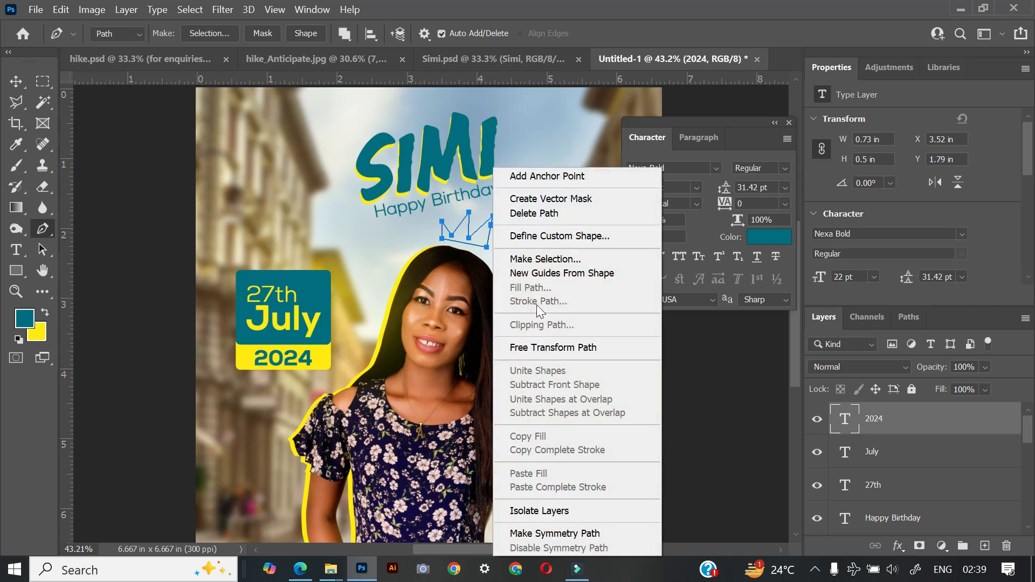
{"action": "left_click", "coordinate": [945, 426]}
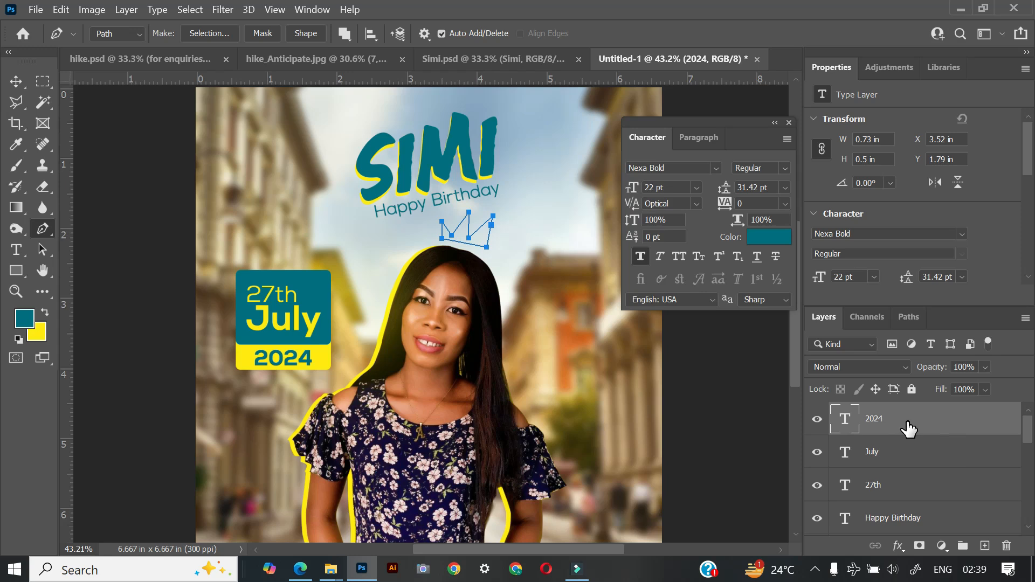
{"action": "key", "text": "ctrl+shift+n"}
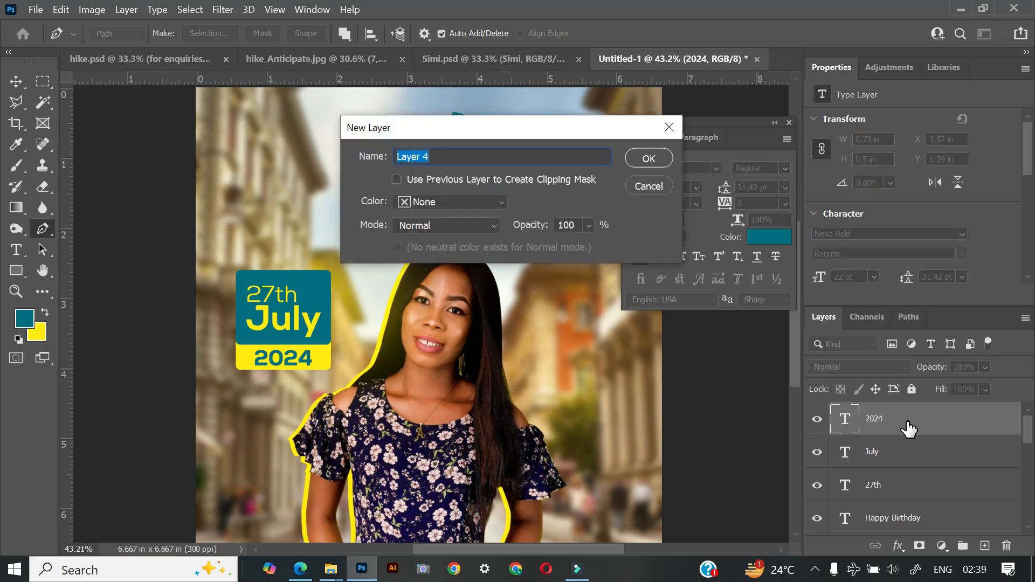
{"action": "key", "text": "Return"}
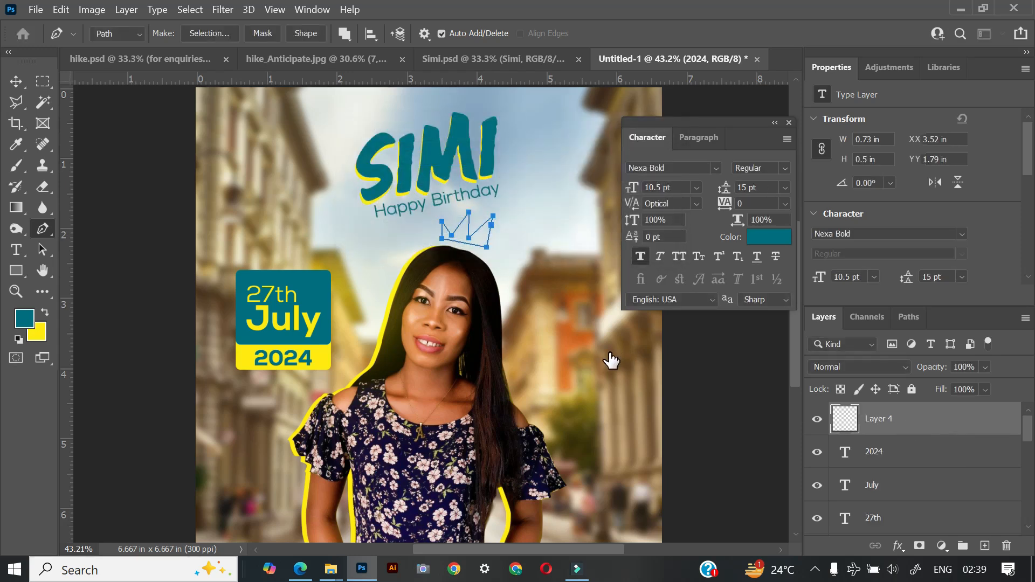
Step: Try to stroke the crown path with the current 800 px soft brush, and undo the stroke
{"action": "right_click", "coordinate": [490, 233]}
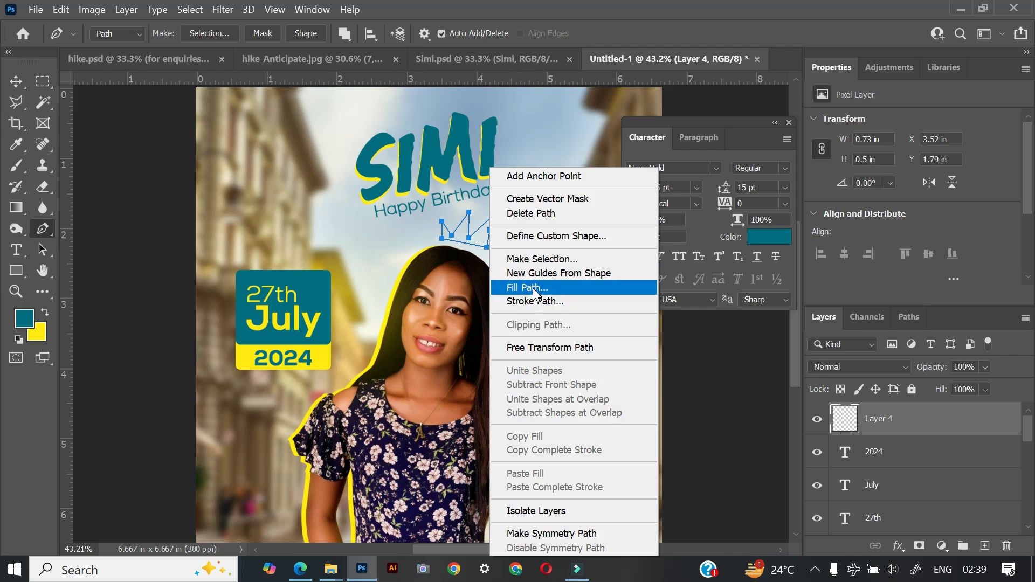
{"action": "left_click", "coordinate": [539, 302]}
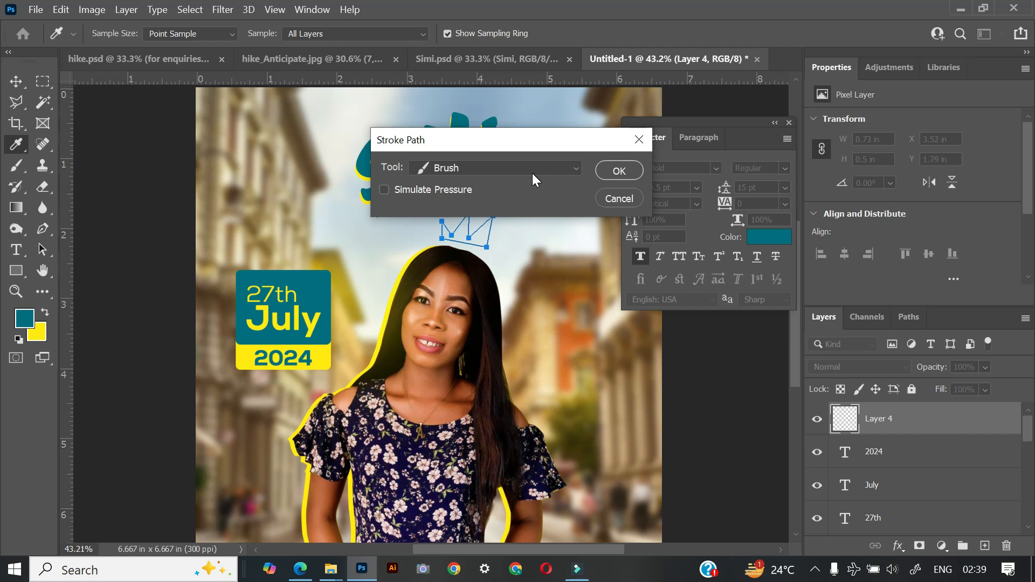
{"action": "left_click", "coordinate": [619, 170]}
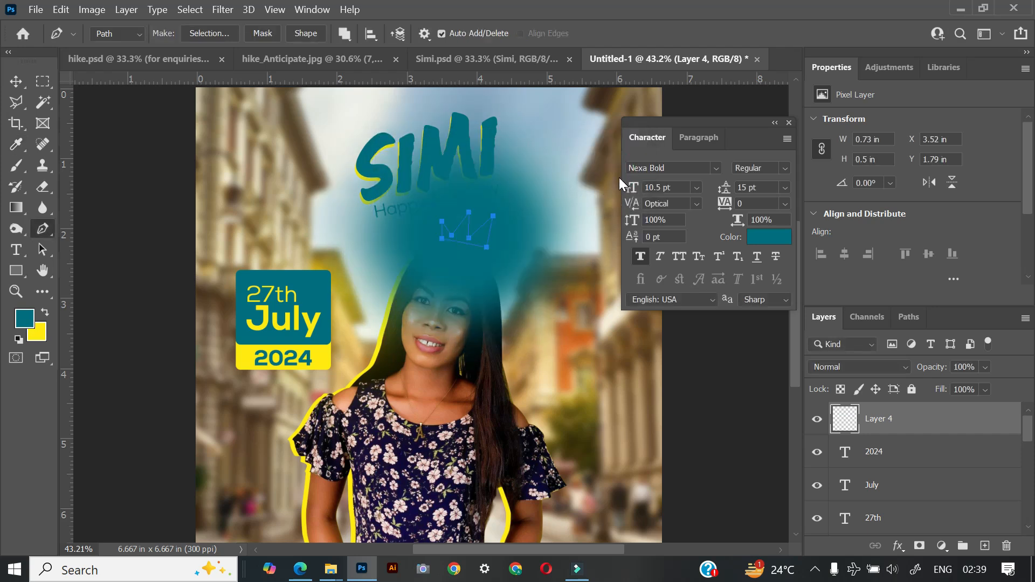
{"action": "key", "text": "ctrl+z"}
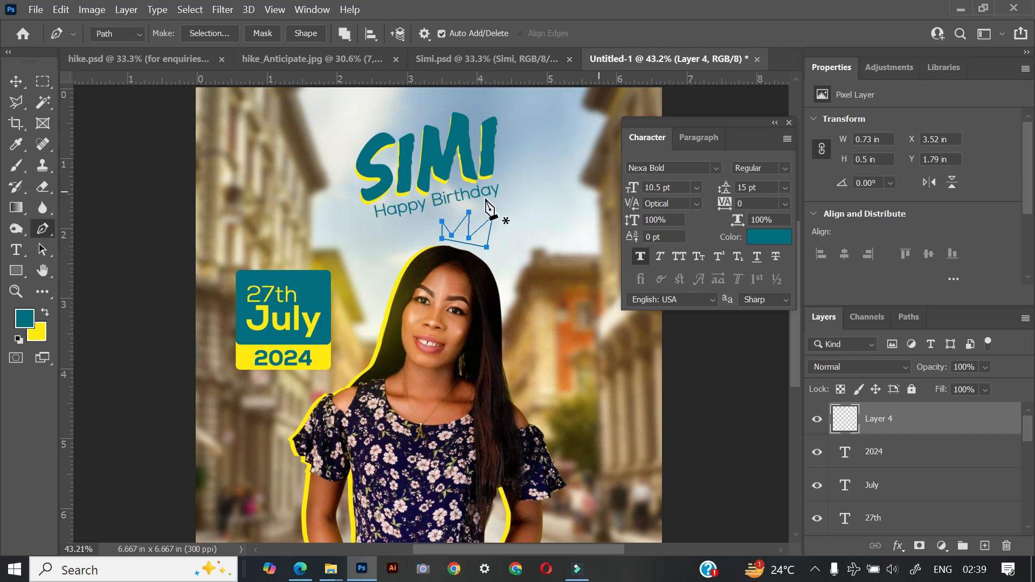
Step: Set the brush size to 12 px and its hardness to 100%
{"action": "key", "text": "b"}
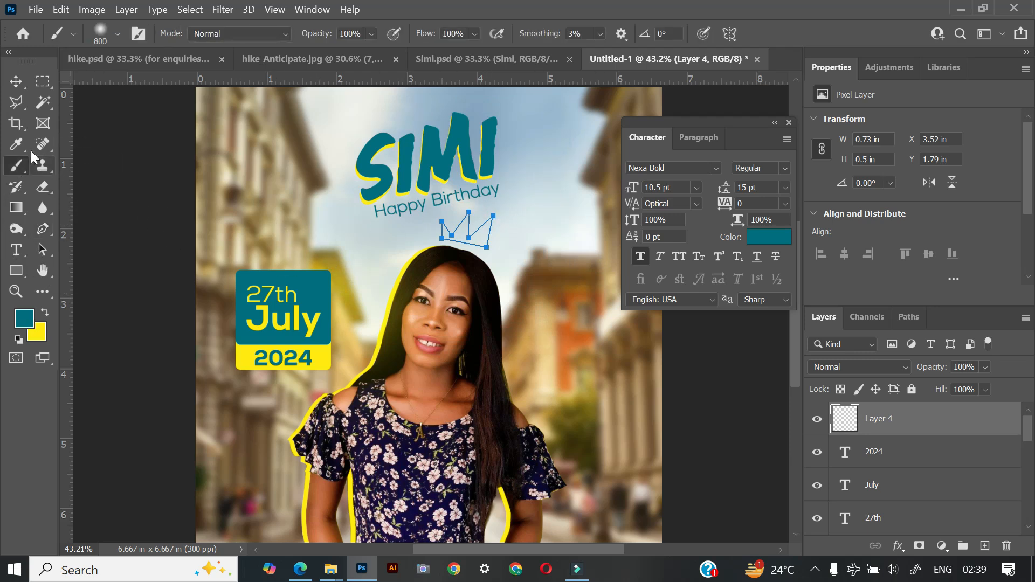
{"action": "left_click", "coordinate": [117, 34]}
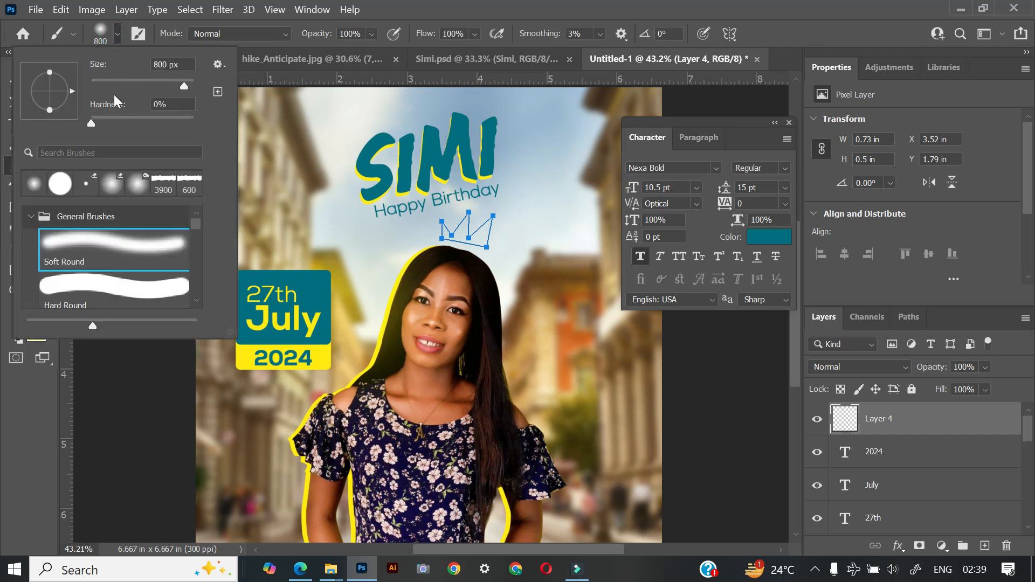
{"action": "left_click", "coordinate": [99, 80]}
{"action": "left_click", "coordinate": [98, 80]}
{"action": "left_click_drag", "start_coordinate": [99, 83], "coordinate": [97, 83]}
{"action": "left_click_drag", "start_coordinate": [91, 123], "coordinate": [184, 128]}
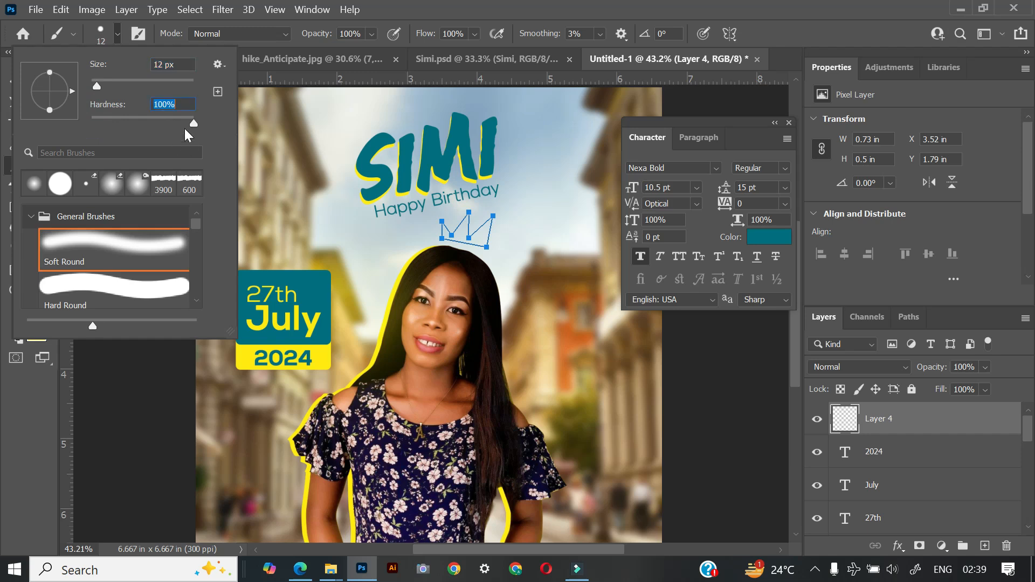
{"action": "left_click", "coordinate": [117, 33]}
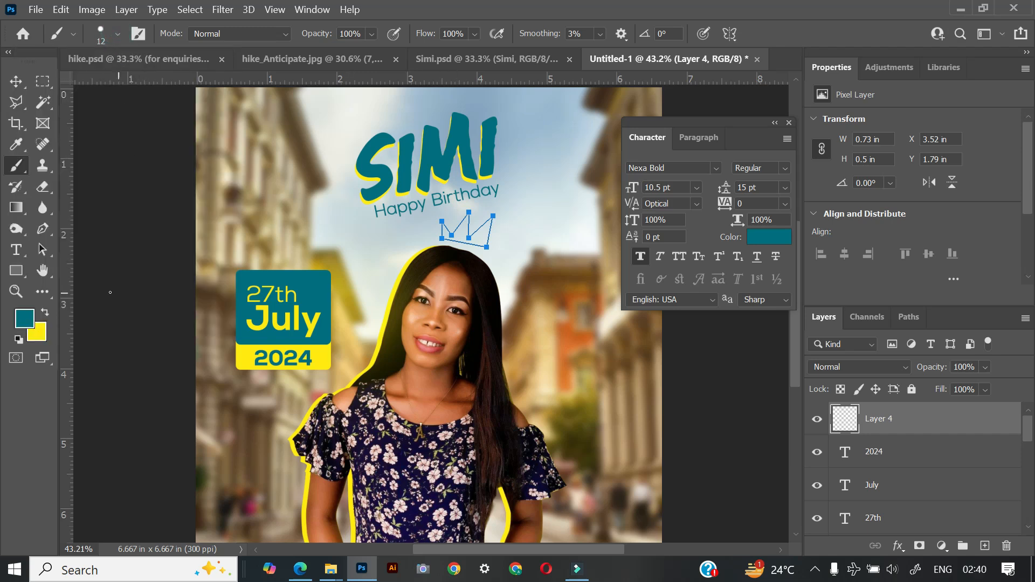
Step: Stroke the crown path in teal with the Brush on the new empty layer
{"action": "key", "text": "p"}
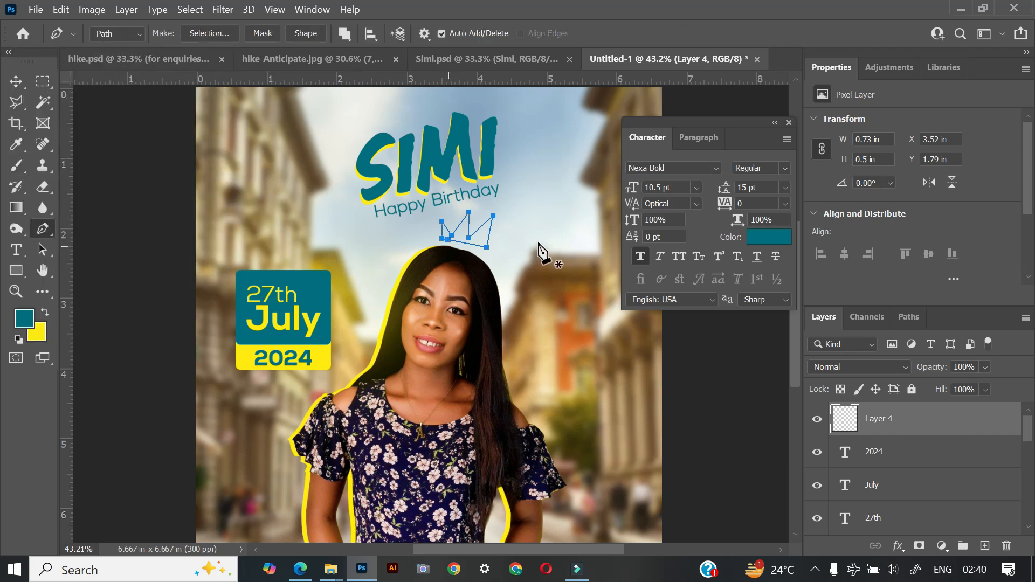
{"action": "right_click", "coordinate": [492, 232]}
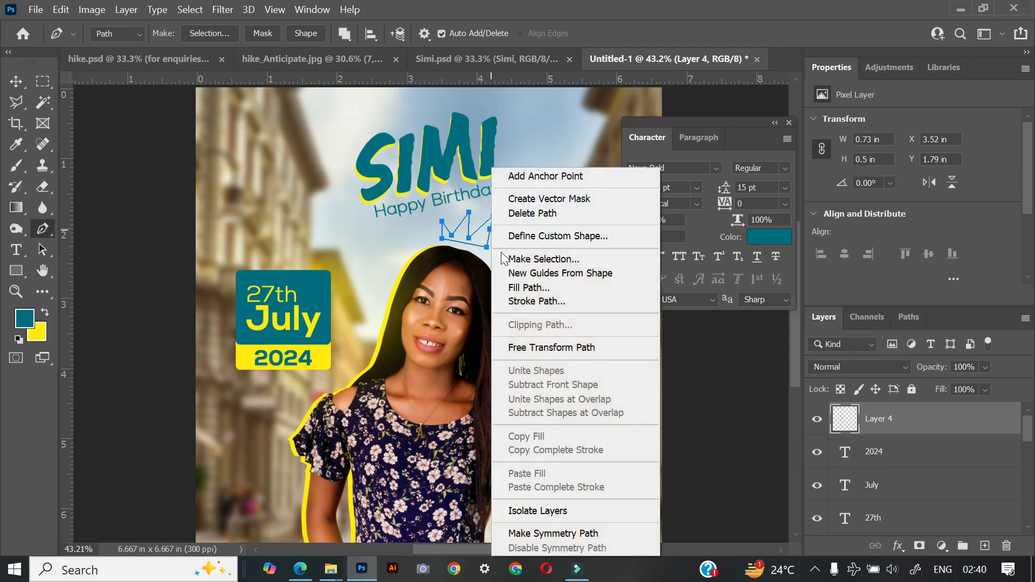
{"action": "left_click", "coordinate": [561, 303]}
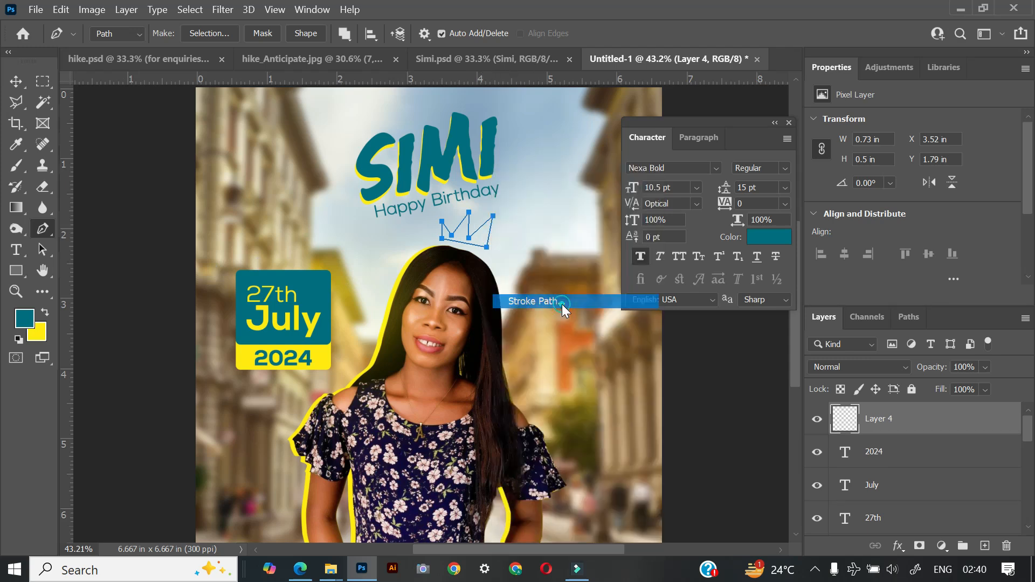
{"action": "left_click", "coordinate": [610, 171]}
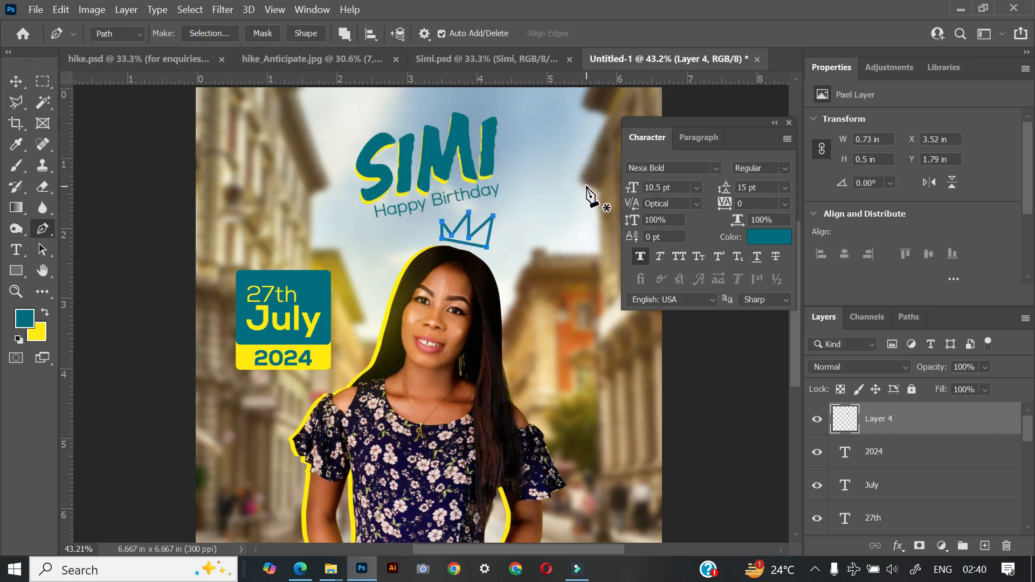
Step: Delete the crown's pen path, keeping the painted teal outline
{"action": "key", "text": "Return"}
{"action": "key", "text": "ctrl+h"}
{"action": "key", "text": "ctrl+h"}
{"action": "key", "text": "ctrl+h"}
{"action": "right_click", "coordinate": [493, 232]}
{"action": "left_click", "coordinate": [535, 212]}
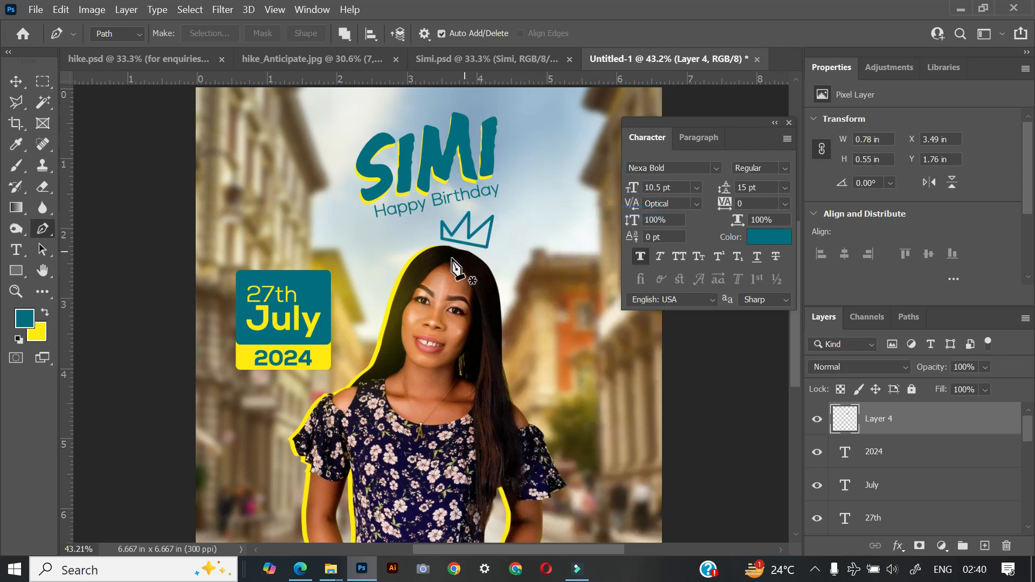
Step: Nudge the crown left and slightly up to about X 3.38 in, Y 1.73 in
{"action": "key", "text": "v"}
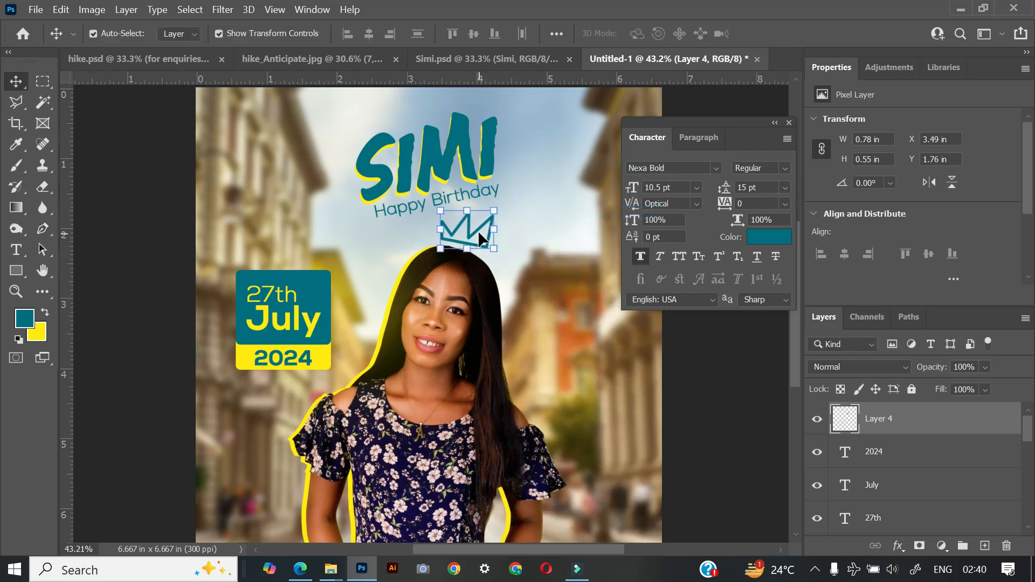
{"action": "left_click_drag", "start_coordinate": [470, 233], "coordinate": [479, 236]}
{"action": "key", "text": "shift+Left"}
{"action": "key", "text": "shift+Left"}
{"action": "key", "text": "shift+Left"}
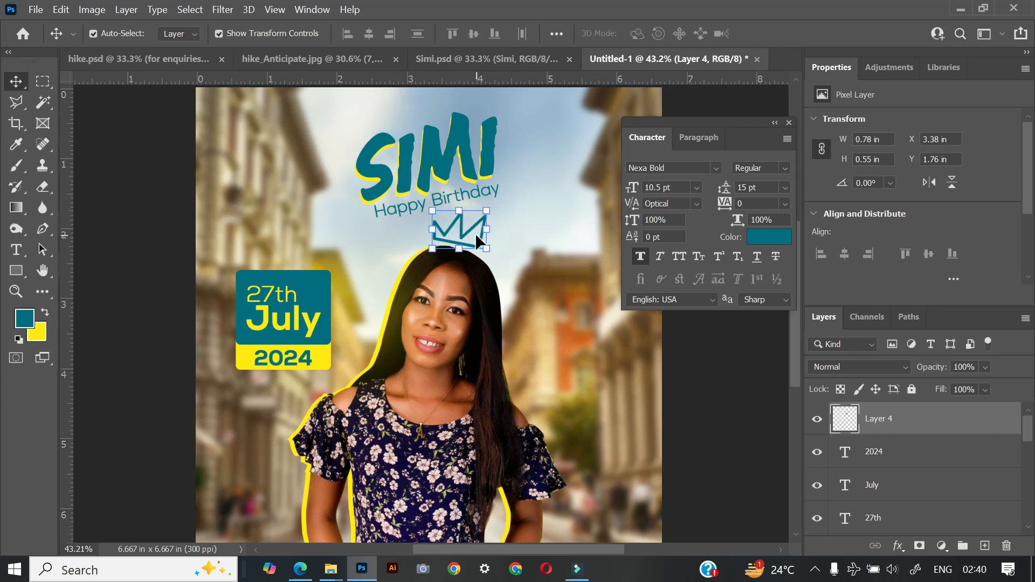
{"action": "key", "text": "shift+Up"}
Step: Rotate the crown by about -7.41° and nudge it left to about X 3.33 in
{"action": "mouse_move", "coordinate": [502, 243]}
{"action": "left_mouse_down"}
{"action": "mouse_move", "coordinate": [495, 204]}
{"action": "mouse_move", "coordinate": [501, 240]}
{"action": "left_mouse_up"}
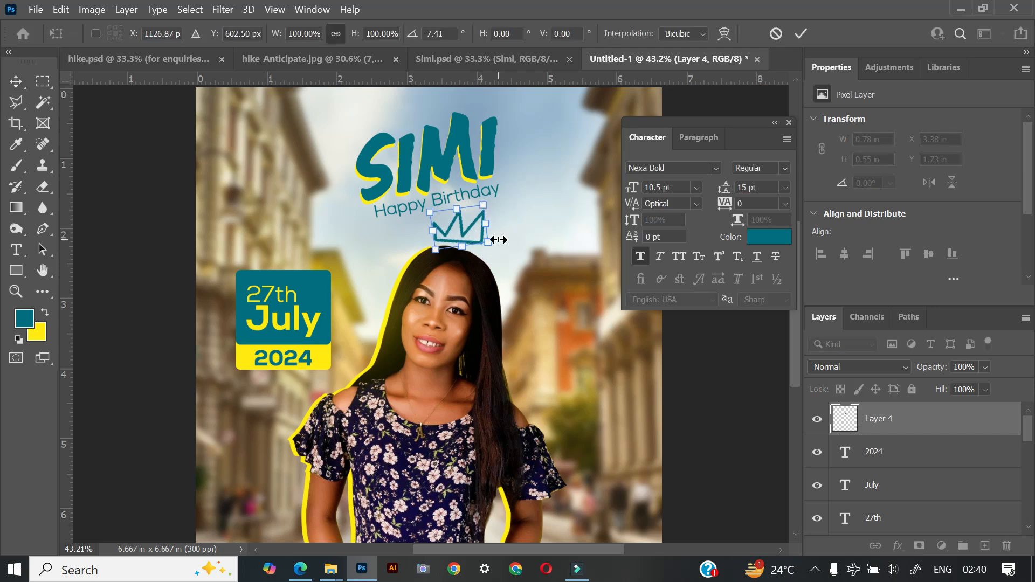
{"action": "key", "text": "Escape"}
{"action": "key", "text": "ctrl"}
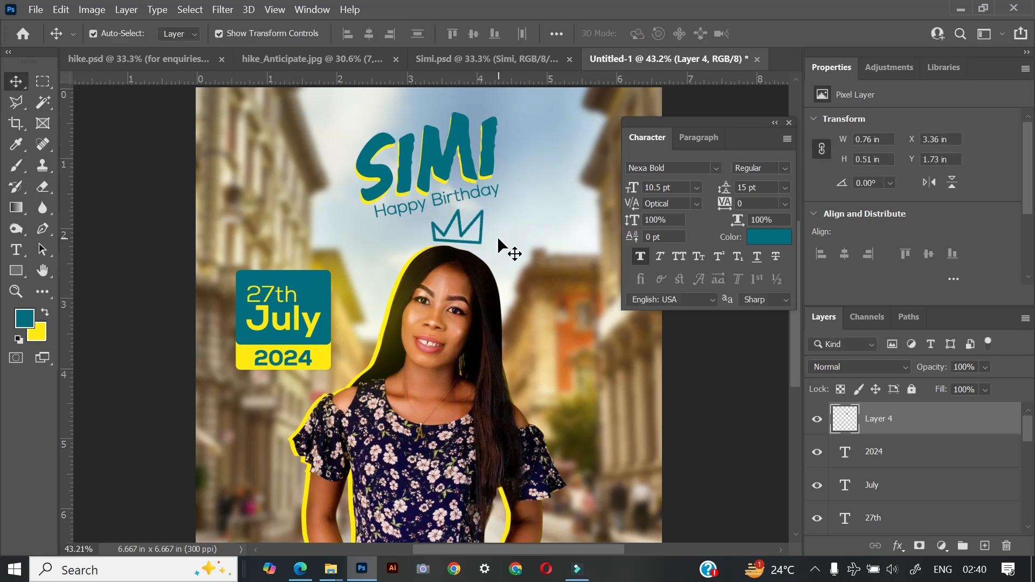
{"action": "key", "text": "shift+Left"}
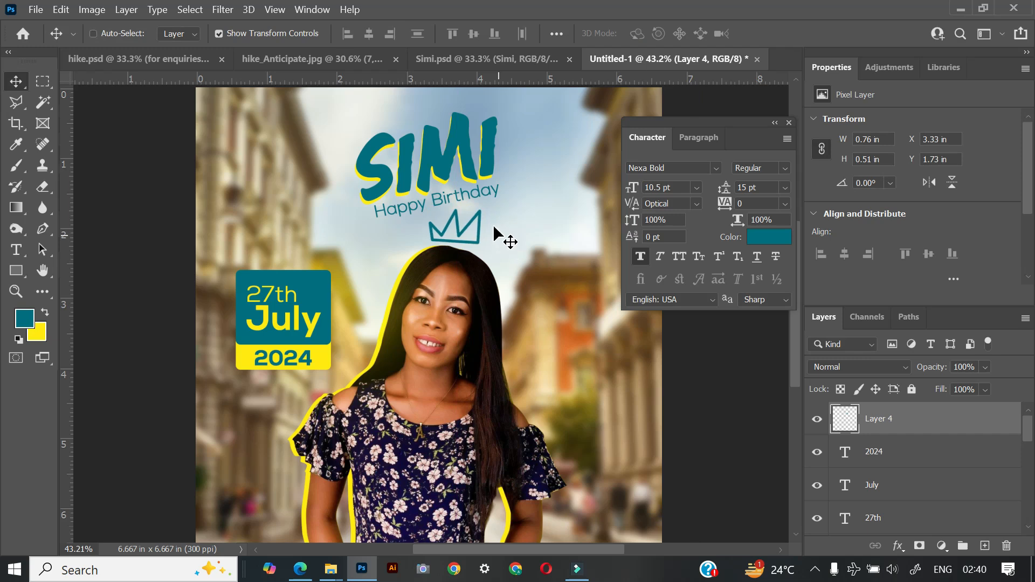
Step: Scale the teal crown to 77.11% and position it just above the woman's head at X 3.44 in, Y 1.82 in
{"action": "key", "text": "ctrl+t"}
{"action": "left_click_drag", "start_coordinate": [480, 210], "coordinate": [468, 218]}
{"action": "left_click_drag", "start_coordinate": [461, 228], "coordinate": [465, 226]}
{"action": "key", "text": "Up"}
{"action": "key", "text": "Up"}
{"action": "key", "text": "Up"}
{"action": "key", "text": "Up"}
{"action": "key", "text": "Up"}
{"action": "key", "text": "Up"}
{"action": "key", "text": "Up"}
{"action": "key", "text": "Up"}
{"action": "key", "text": "Up"}
{"action": "key", "text": "Up"}
{"action": "key", "text": "Up"}
{"action": "key", "text": "Up"}
{"action": "key", "text": "Up"}
{"action": "key", "text": "Up"}
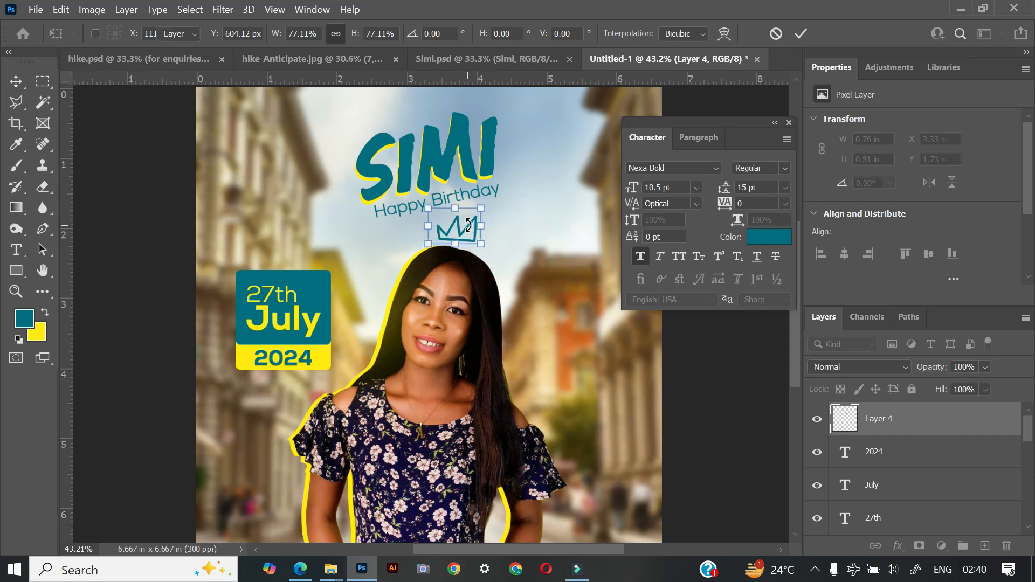
{"action": "key", "text": "Return"}
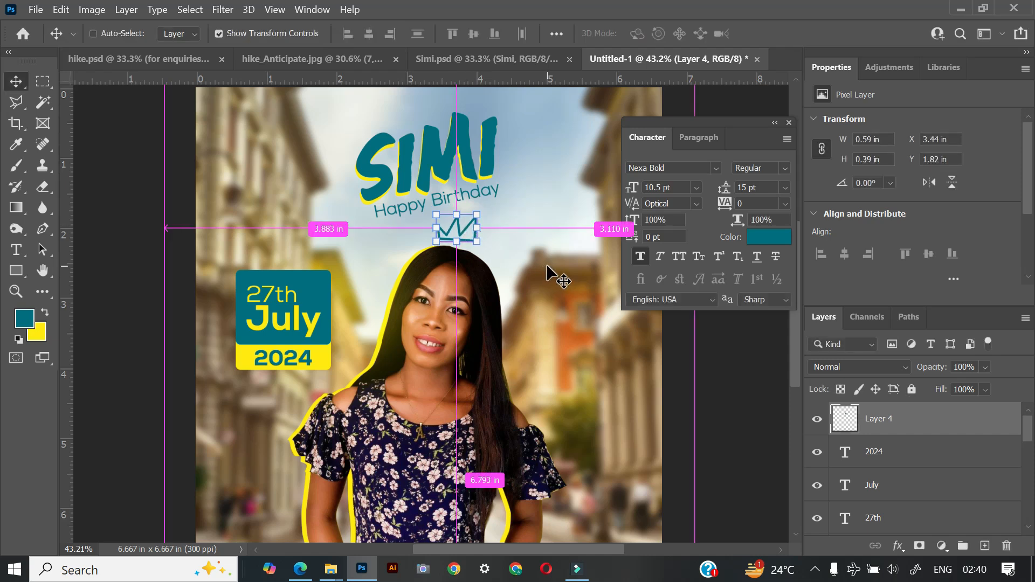
{"action": "key", "text": "ctrl+h"}
{"action": "key", "text": "ctrl+h"}
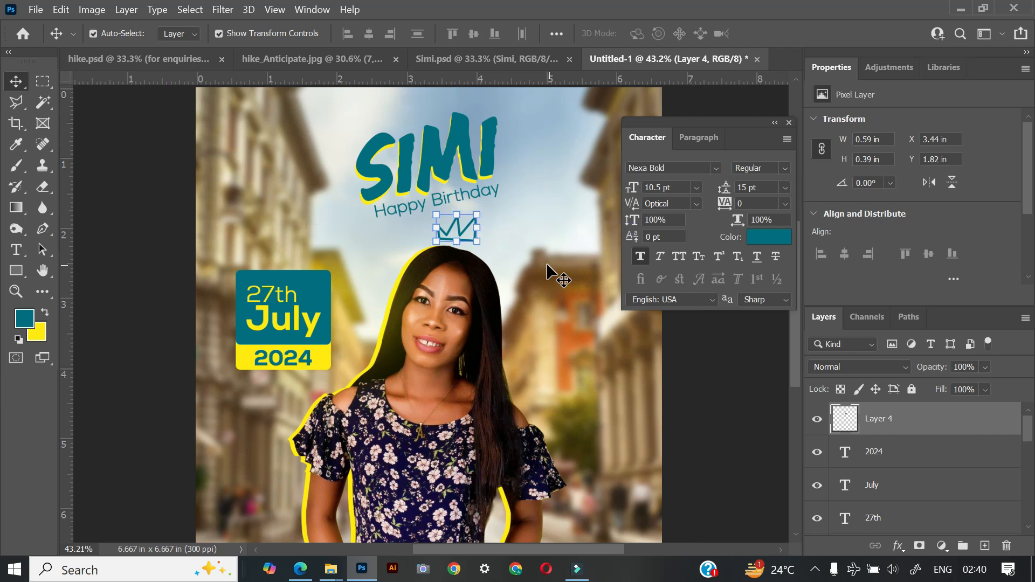
Step: Duplicate the crown layer and apply a yellow Gradient Overlay to the copy, leaving Color Overlay off
{"action": "key", "text": "ctrl+j"}
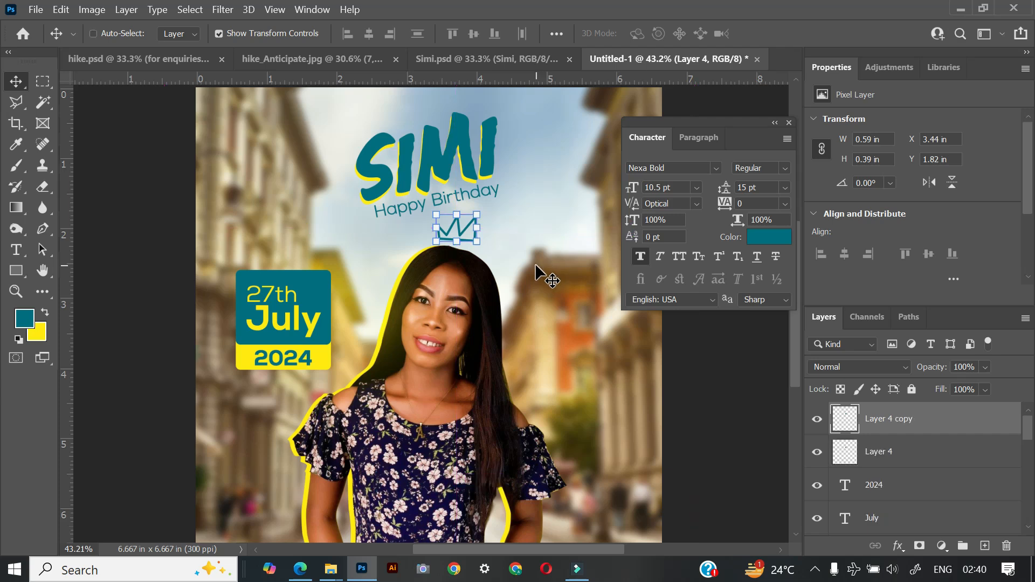
{"action": "left_click", "coordinate": [946, 422]}
{"action": "double_click", "coordinate": [942, 427]}
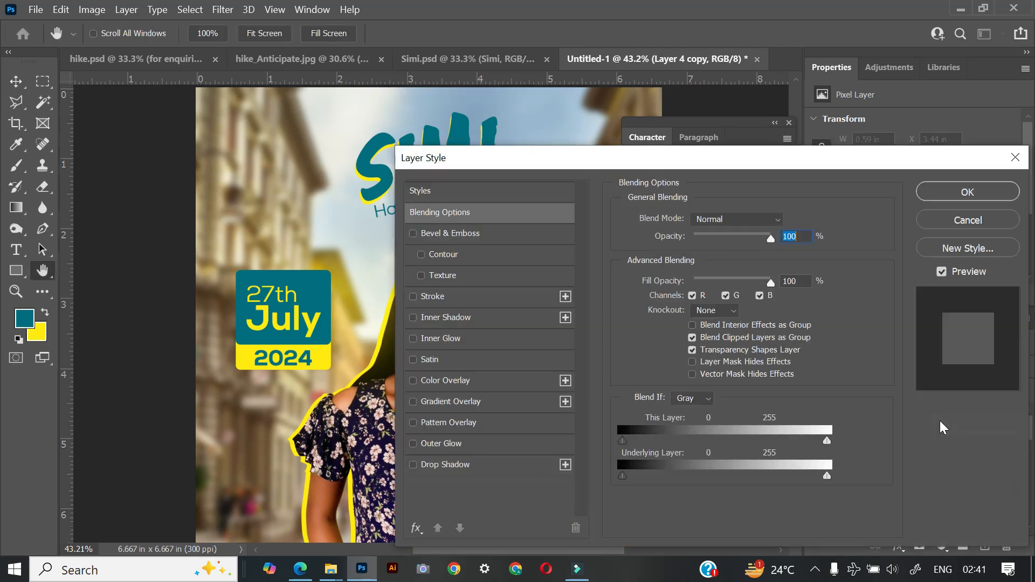
{"action": "left_click_drag", "start_coordinate": [483, 167], "coordinate": [648, 157]}
{"action": "left_click", "coordinate": [587, 370]}
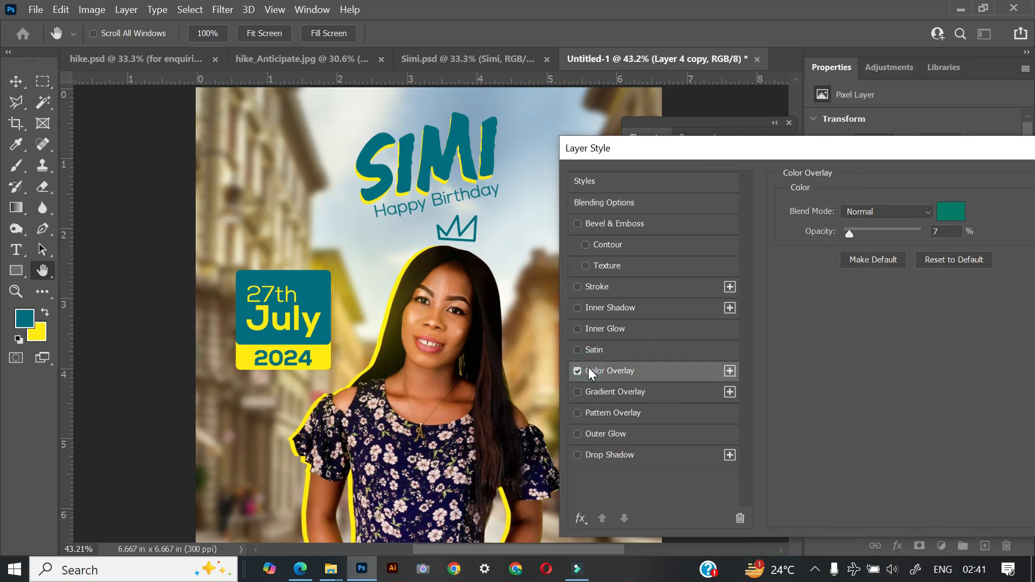
{"action": "left_click_drag", "start_coordinate": [720, 145], "coordinate": [688, 83]}
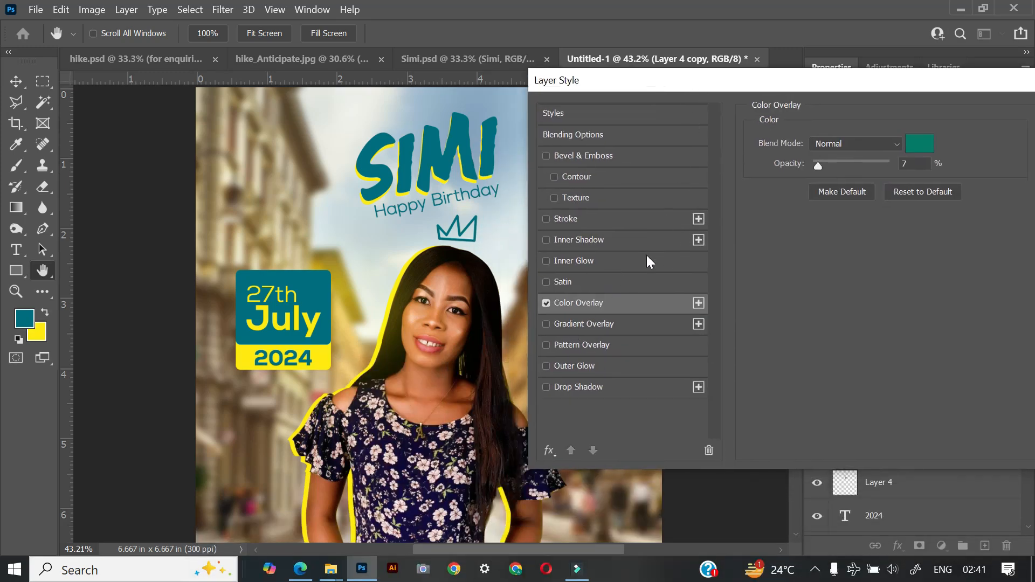
{"action": "left_click", "coordinate": [546, 302]}
{"action": "left_click", "coordinate": [546, 324]}
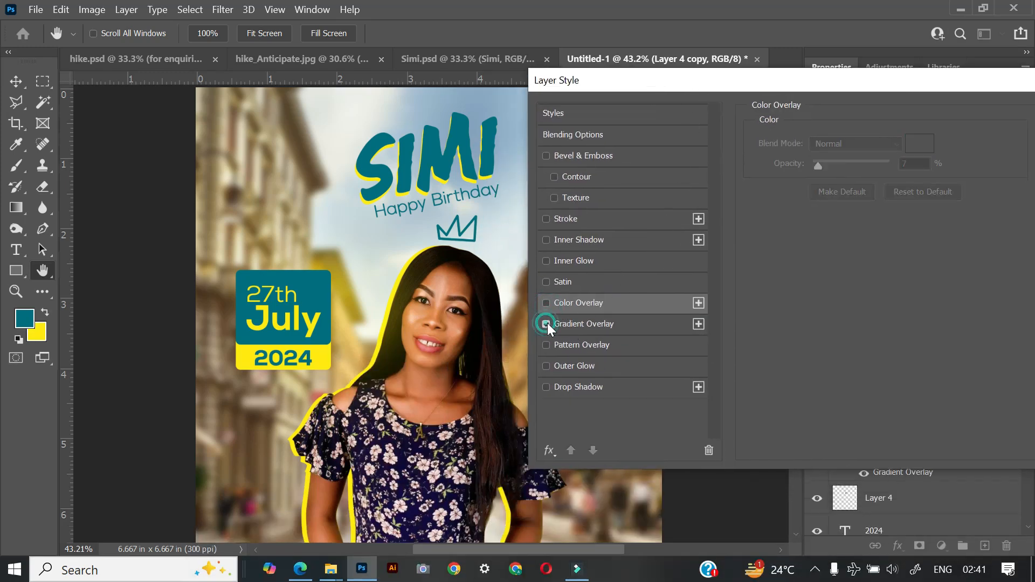
{"action": "left_click_drag", "start_coordinate": [992, 87], "coordinate": [789, 150]}
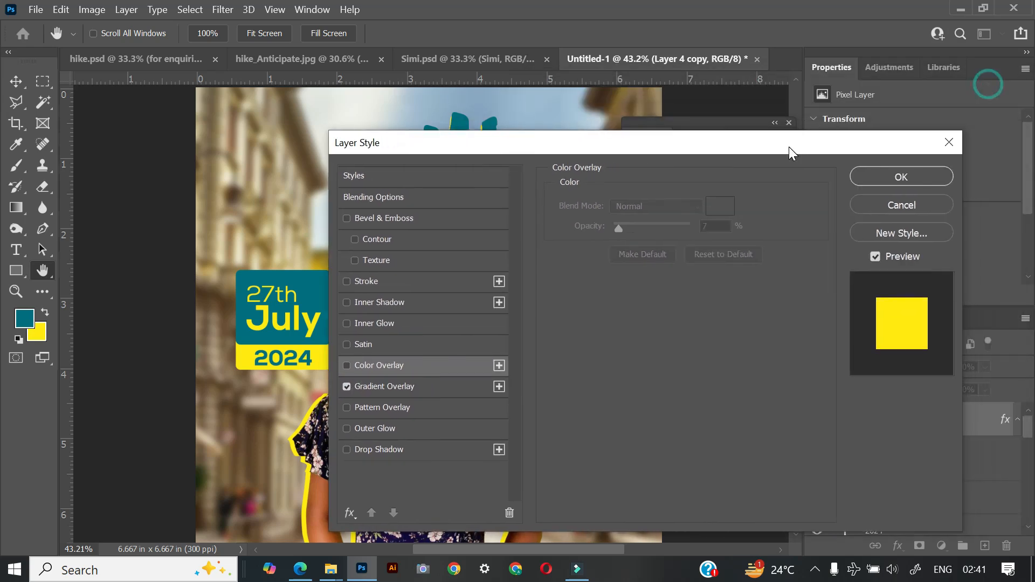
{"action": "left_click", "coordinate": [894, 178]}
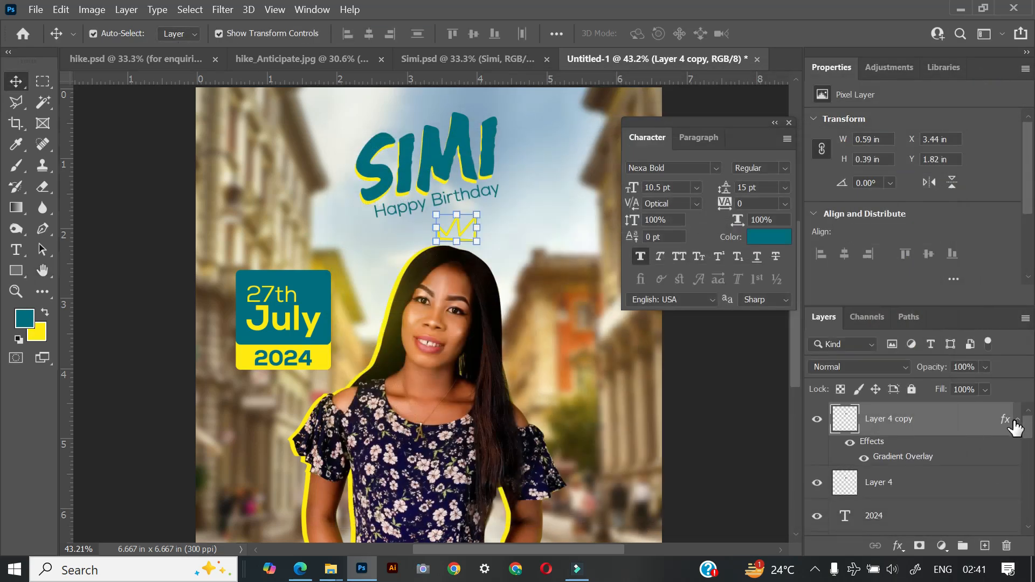
Step: Move the yellow crown copy beneath the teal crown in the layer order and offset it left to X 3.42 in
{"action": "left_click", "coordinate": [1017, 420]}
{"action": "left_click_drag", "start_coordinate": [968, 428], "coordinate": [955, 459]}
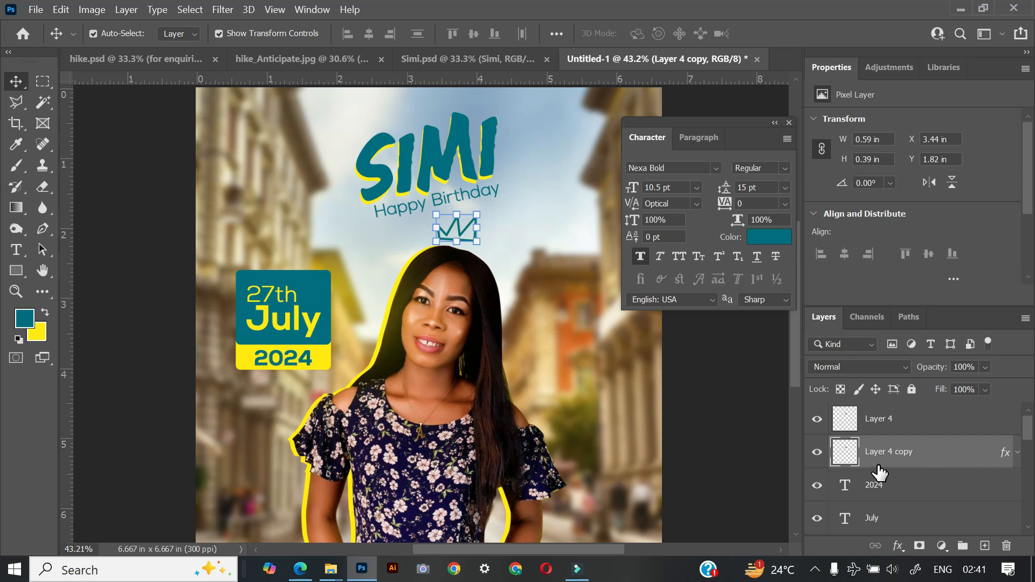
{"action": "key", "text": "shift+Left"}
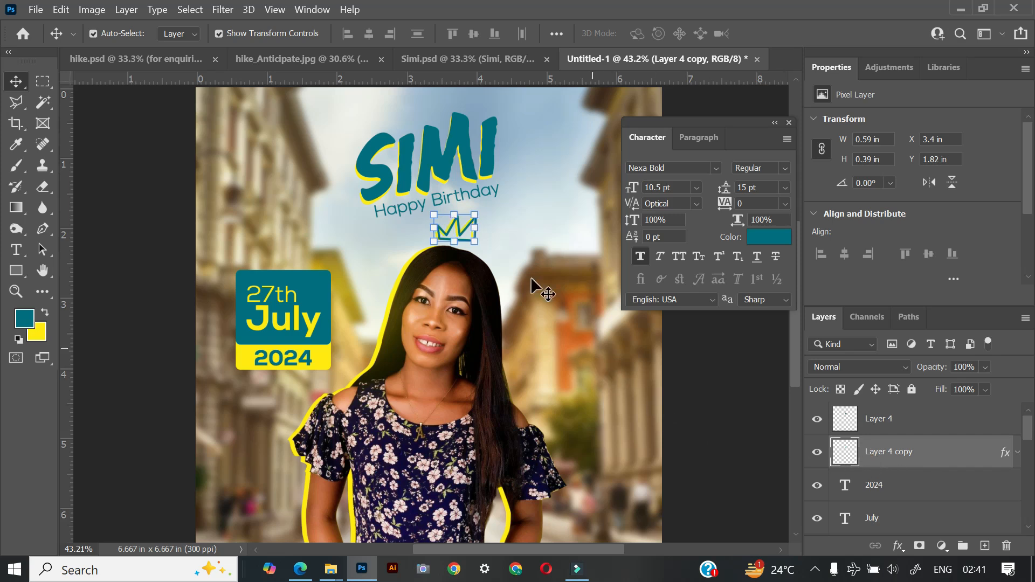
{"action": "scroll", "coordinate": [481, 186], "scroll_direction": "up", "scroll_amount": 2}
{"action": "key", "text": "ctrl+h"}
{"action": "key", "text": "Right"}
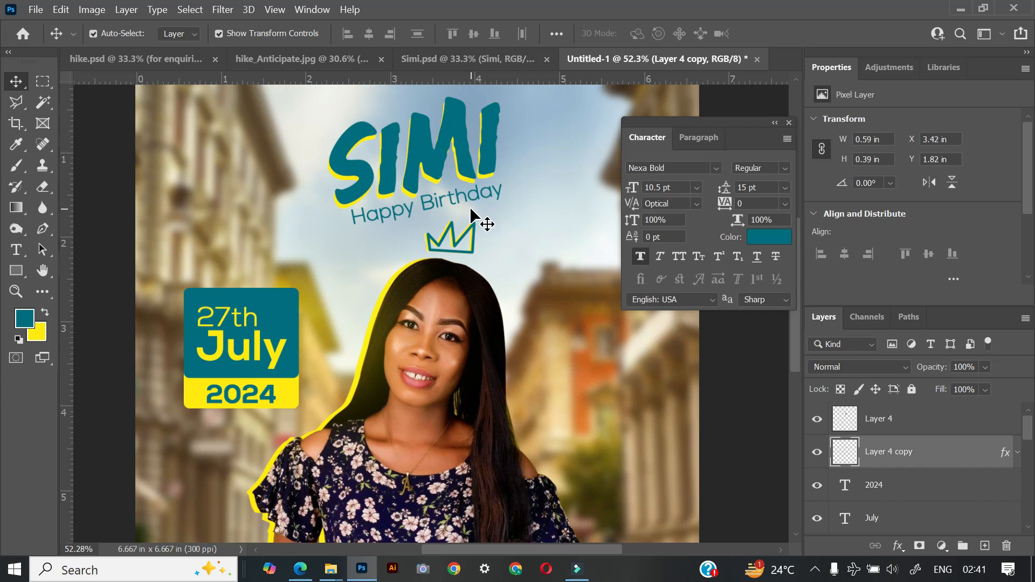
Step: Close the Character panel to leave the whole birthday design unobstructed
{"action": "scroll", "coordinate": [485, 275], "scroll_direction": "down", "scroll_amount": 3}
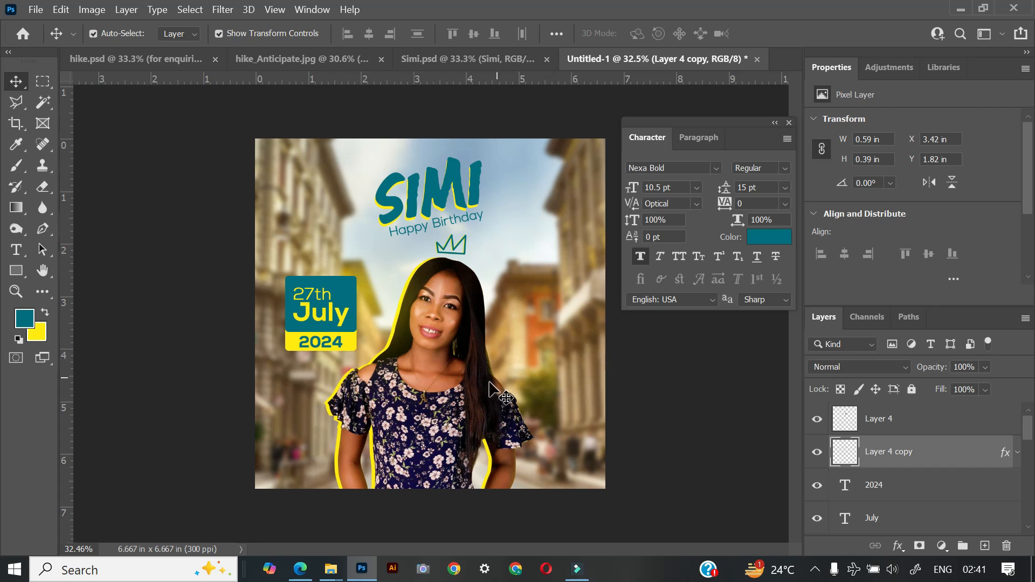
{"action": "scroll", "coordinate": [507, 372], "scroll_direction": "down", "scroll_amount": 3}
{"action": "scroll", "coordinate": [485, 386], "scroll_direction": "up", "scroll_amount": 3}
{"action": "scroll", "coordinate": [463, 399], "scroll_direction": "down", "scroll_amount": 2}
{"action": "scroll", "coordinate": [439, 413], "scroll_direction": "up", "scroll_amount": 3}
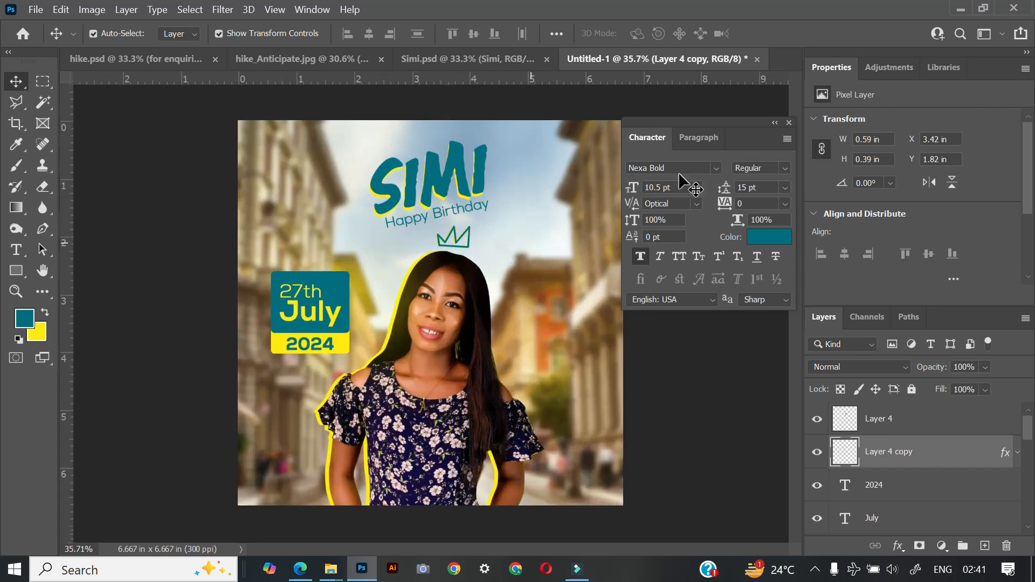
{"action": "left_click", "coordinate": [788, 122]}
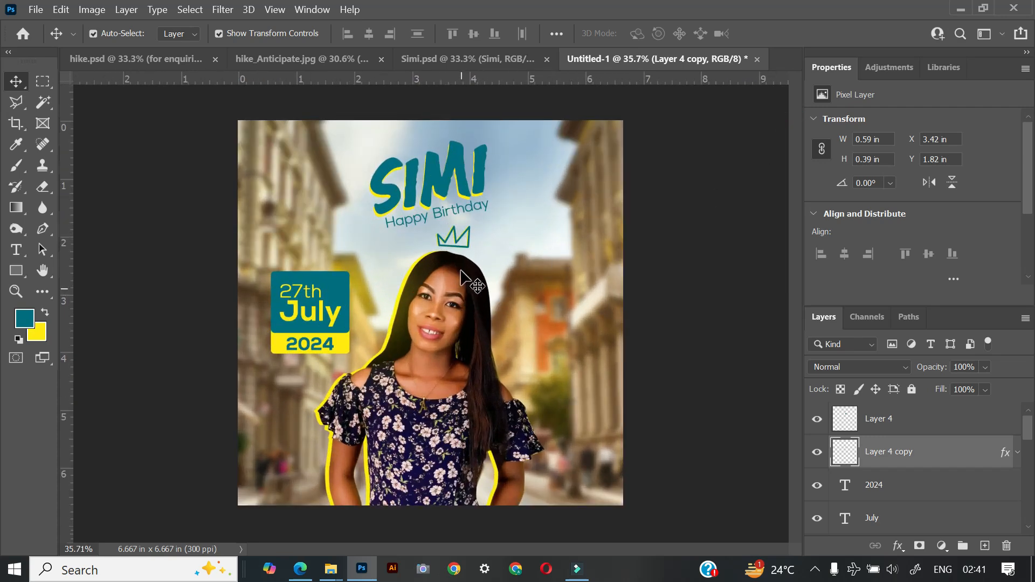